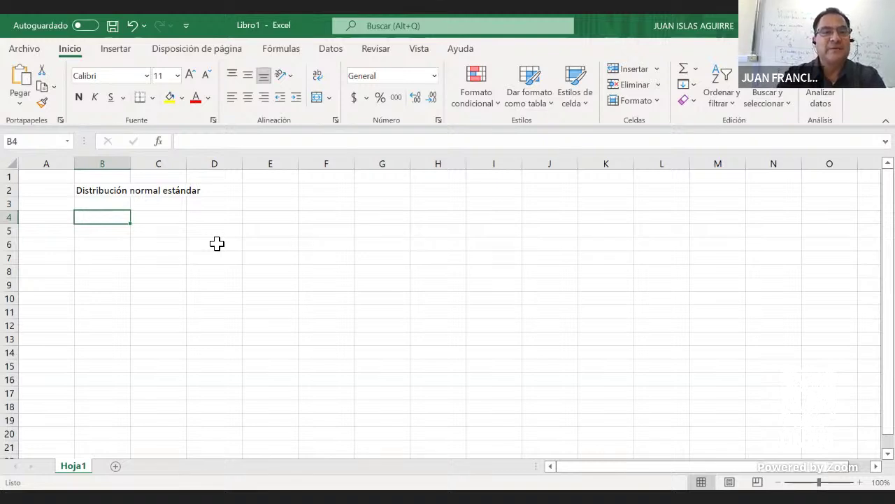
# - Enter the column header Z in cell B4 and centre it
pyautogui.write('Z')
pyautogui.press('Return')
pyautogui.press('Up')
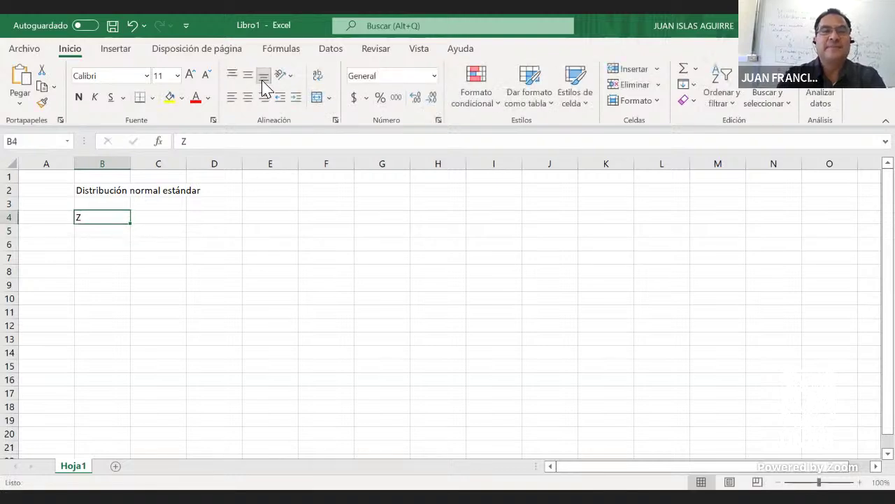
pyautogui.click(247, 97)
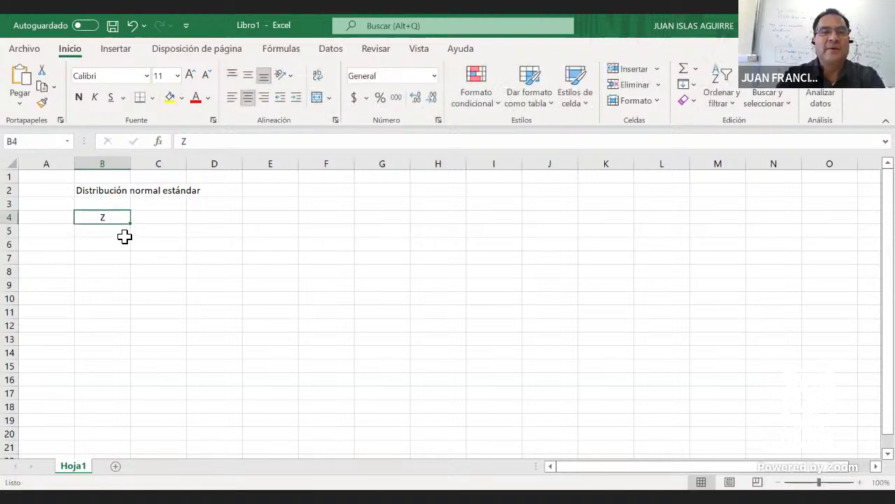
# - Enter the starting value -4 in B5 and the increment formula =B5+0.1 in B6
pyautogui.click(120, 234)
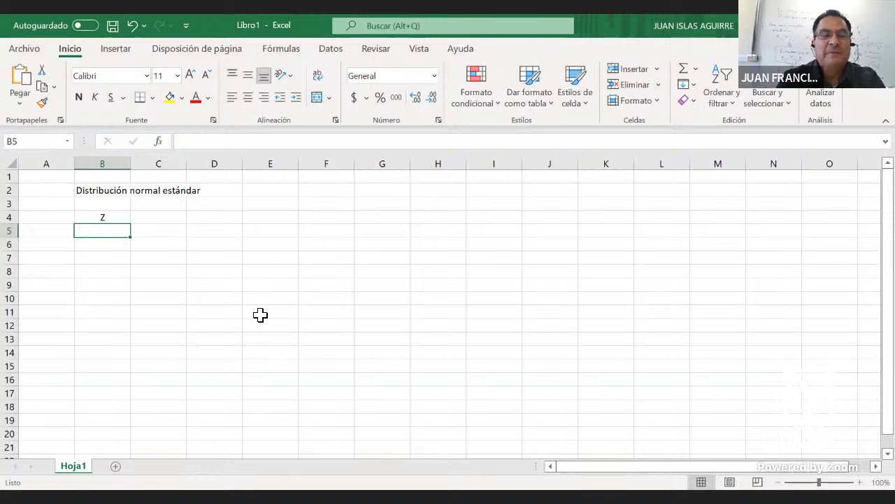
pyautogui.write('-4')
pyautogui.press('Return')
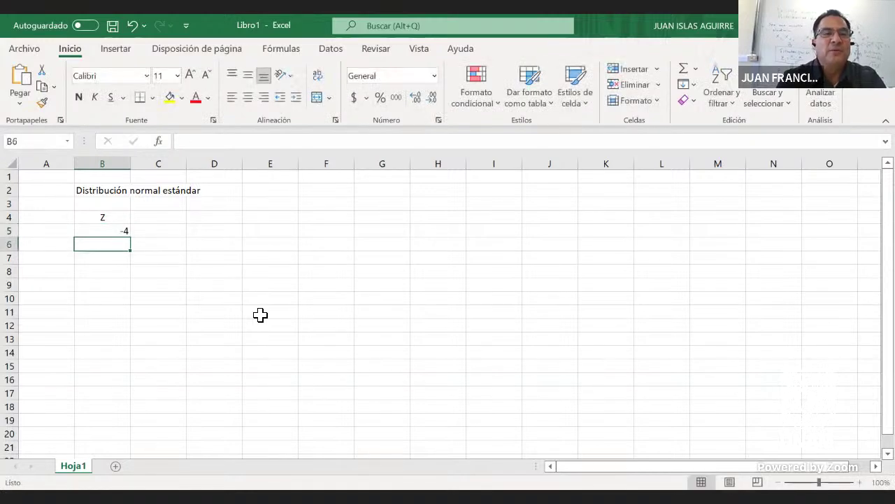
pyautogui.write('=')
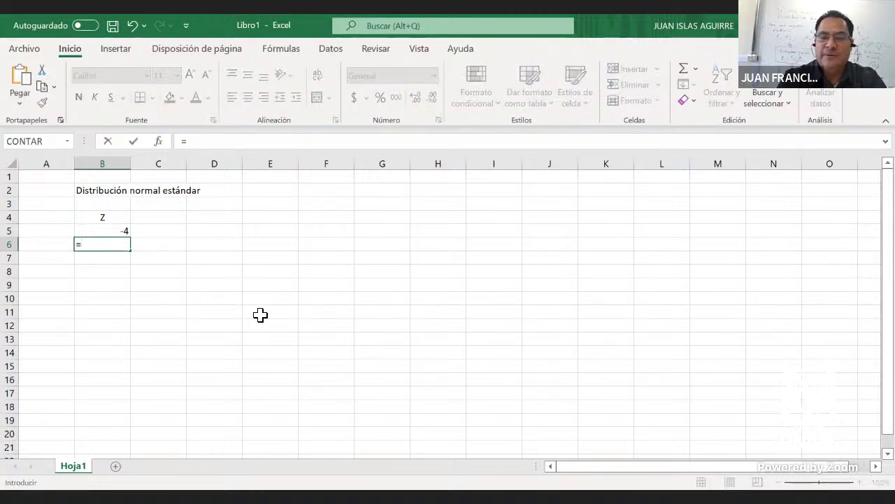
pyautogui.press('Up')
pyautogui.write('+')
pyautogui.press('Return')
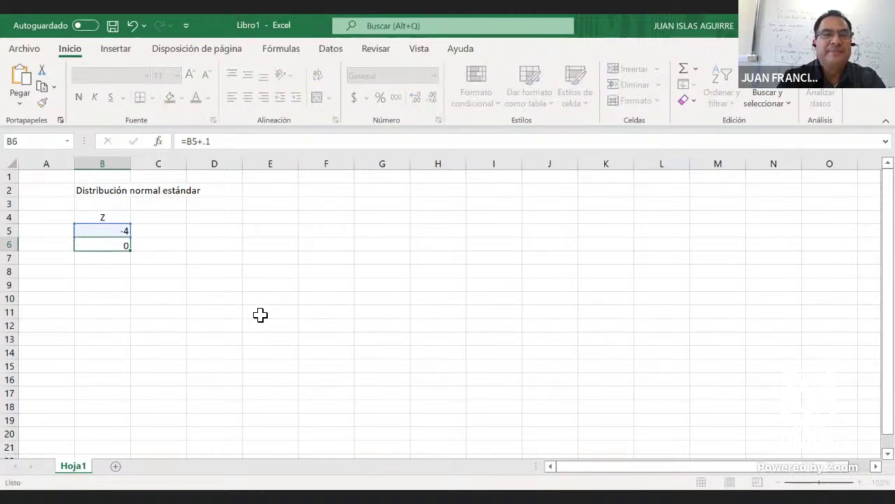
# - Show B5 with one decimal place and fill the increment formula from B6 down column B to row 117
pyautogui.press('Up')
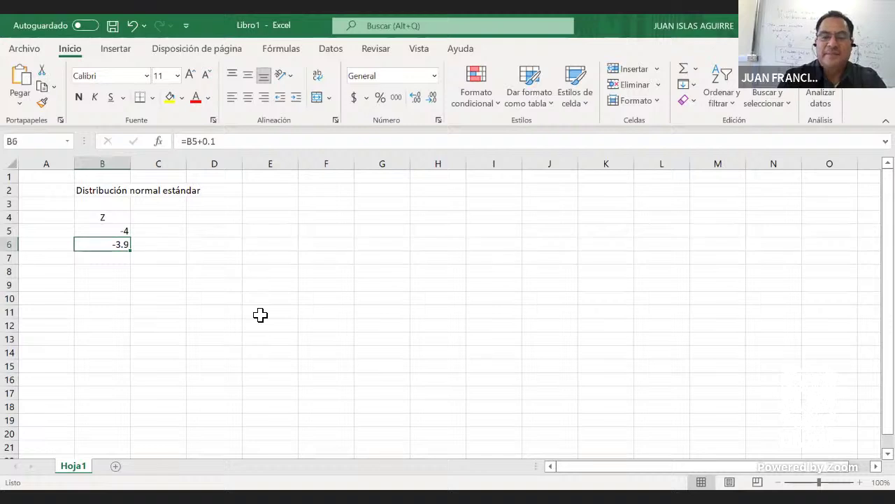
pyautogui.press('Up')
pyautogui.click(415, 99)
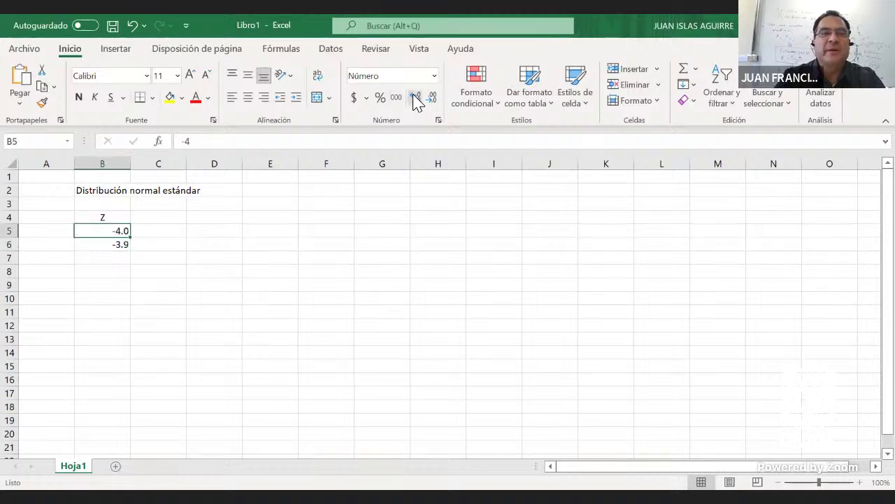
pyautogui.click(122, 247)
pyautogui.moveTo(134, 255); pyautogui.dragTo(130, 439)
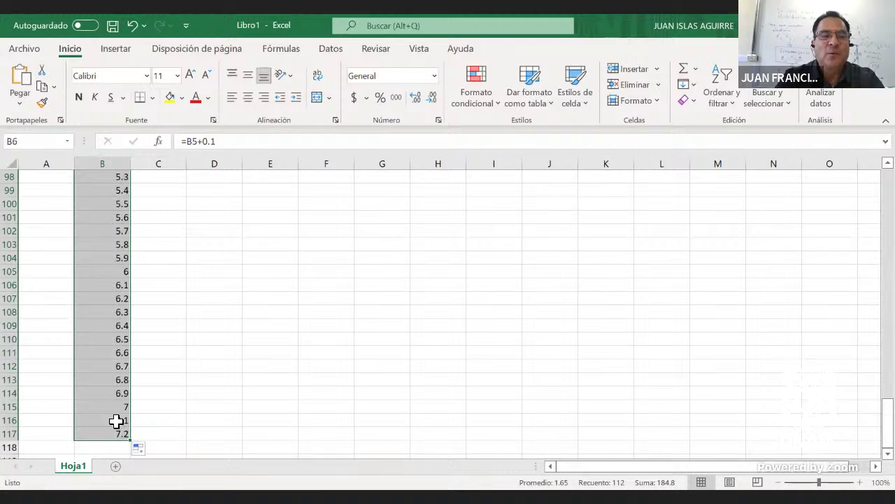
# - Delete the surplus Z values above 4, from B86 down to the end of the series
pyautogui.click(115, 281)
pyautogui.press('Up')
pyautogui.press('Up')
pyautogui.press('Up')
pyautogui.press('Up')
pyautogui.press('Up')
pyautogui.press('Up')
pyautogui.press('Up')
pyautogui.press('Up')
pyautogui.press('Up')
pyautogui.press('Up')
pyautogui.press('Up')
pyautogui.press('Up')
pyautogui.press('Up')
pyautogui.press('Up')
pyautogui.press('Up')
pyautogui.press('Up')
pyautogui.press('Up')
pyautogui.press('Up')
pyautogui.press('Up')
pyautogui.press('Up')
pyautogui.press('Down')
pyautogui.press('Down')
pyautogui.press('Down')
pyautogui.press('Down')
pyautogui.press('Down')
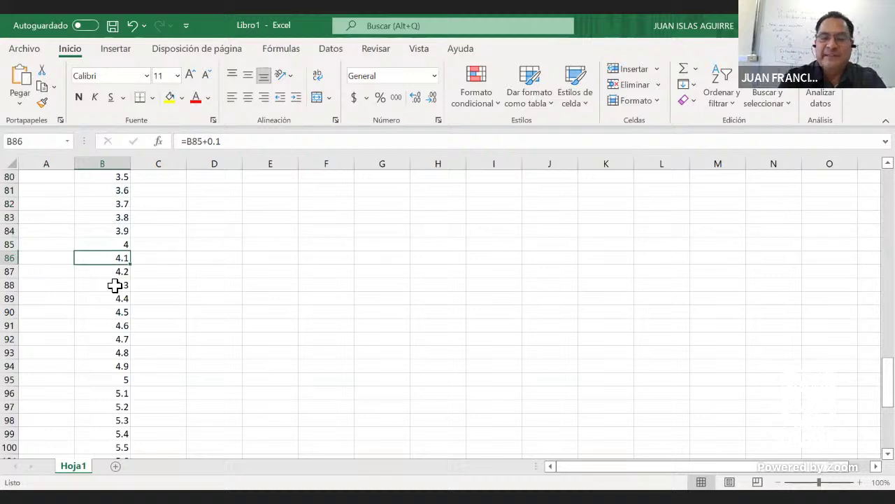
pyautogui.hotkey('ctrl', 'shift', 'Down')
pyautogui.press('Delete')
# - Centre the Z values in B5:B85
pyautogui.press('Up')
pyautogui.press('Up')
pyautogui.press('Down')
pyautogui.hotkey('ctrl', 'space')
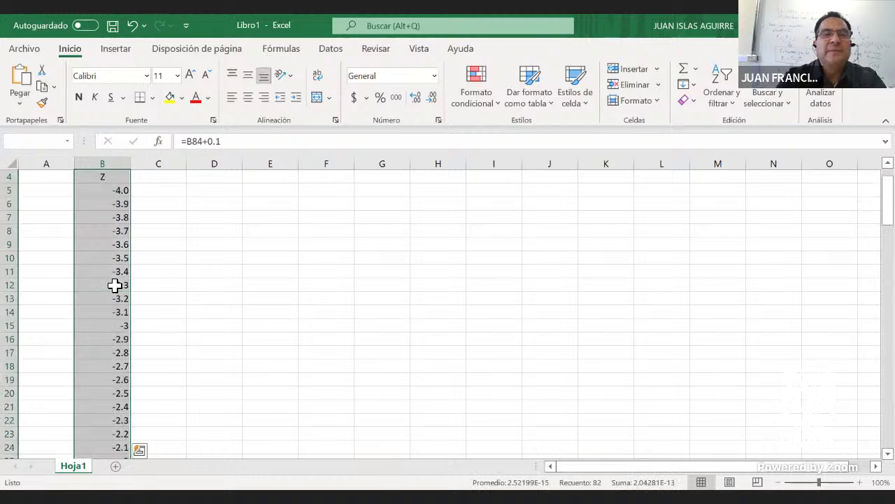
pyautogui.scroll(-11, 119, 212)
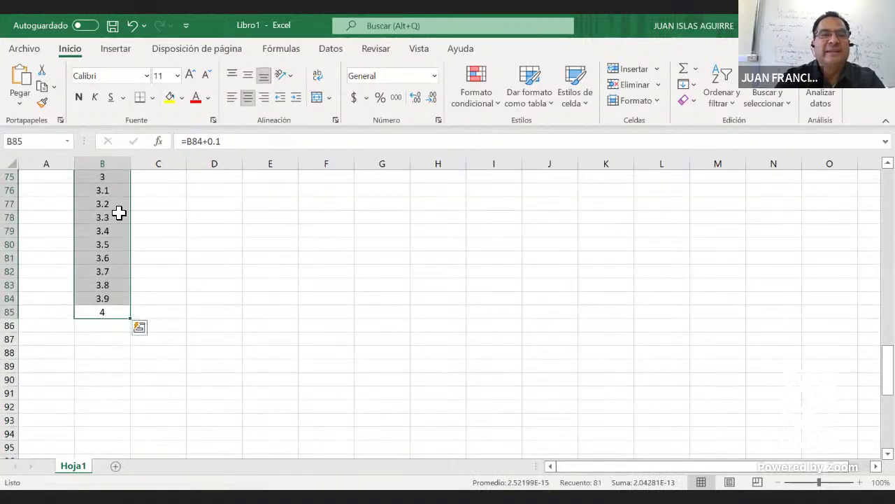
# - Format all Z values in B5:B85 as numbers with one decimal place
pyautogui.click(119, 215)
pyautogui.press('Down')
pyautogui.press('Down')
pyautogui.press('Down')
pyautogui.press('Down')
pyautogui.press('Down')
pyautogui.press('Down')
pyautogui.press('Down')
pyautogui.press('Down')
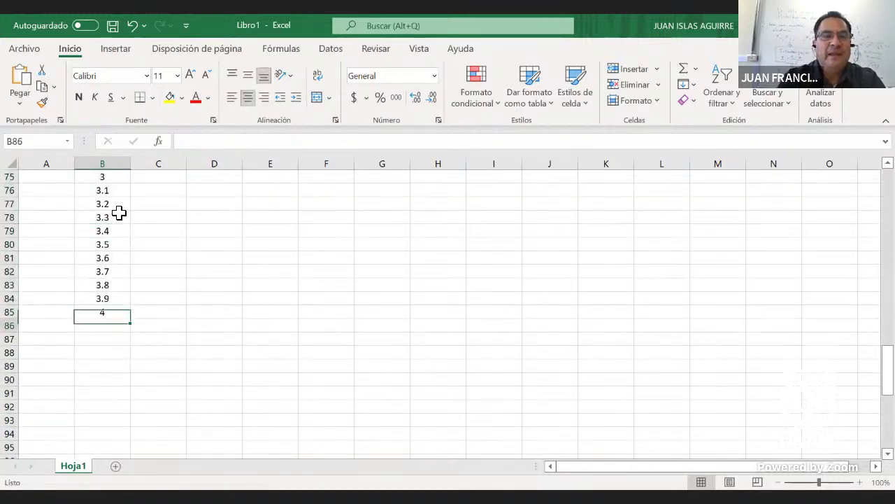
pyautogui.hotkey('ctrl', 'shift', 'Up')
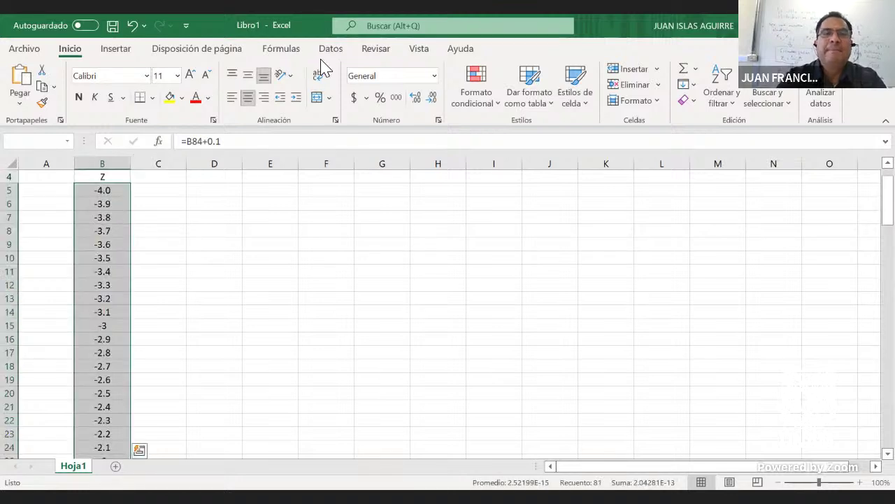
pyautogui.click(415, 98)
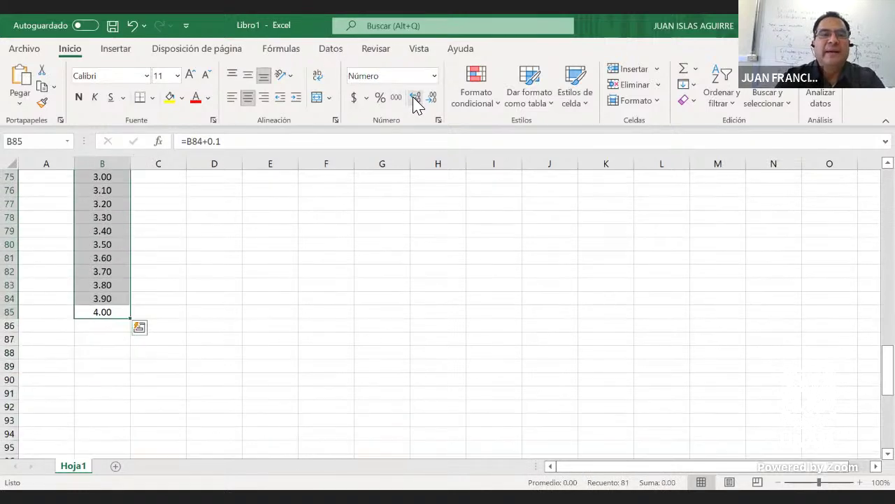
pyautogui.click(432, 98)
pyautogui.click(124, 243)
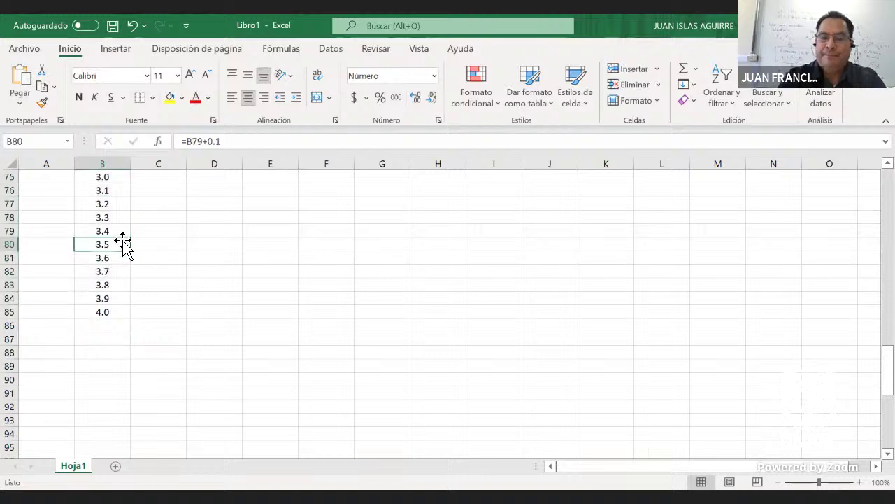
# - Enter the column header P(z) in cell C4, beside the Z header
pyautogui.hotkey('ctrl', 'Up')
pyautogui.press('Up')
pyautogui.press('Up')
pyautogui.press('Up')
pyautogui.press('Down')
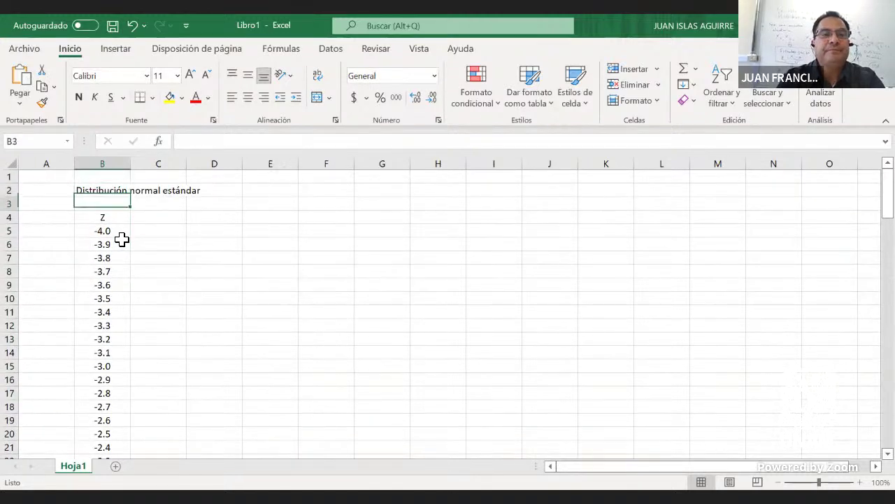
pyautogui.press('Down')
pyautogui.press('Down')
pyautogui.press('Right')
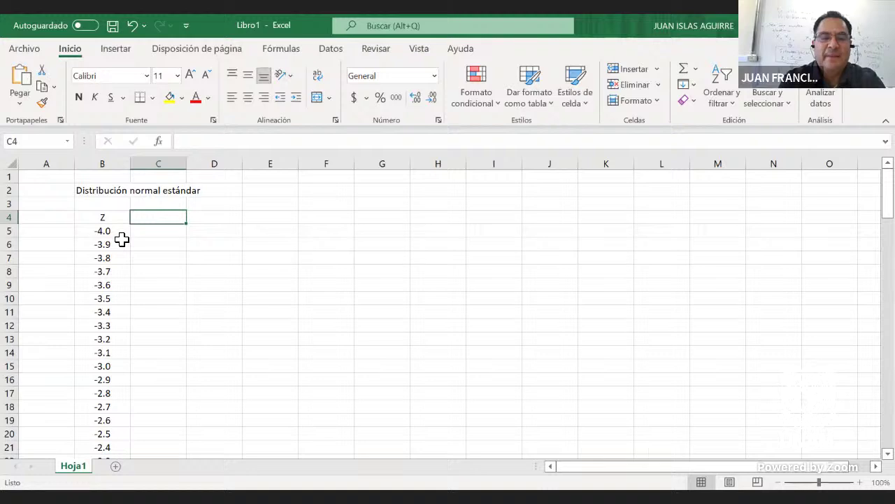
pyautogui.write('P(z')
pyautogui.press('Return')
pyautogui.press('Up')
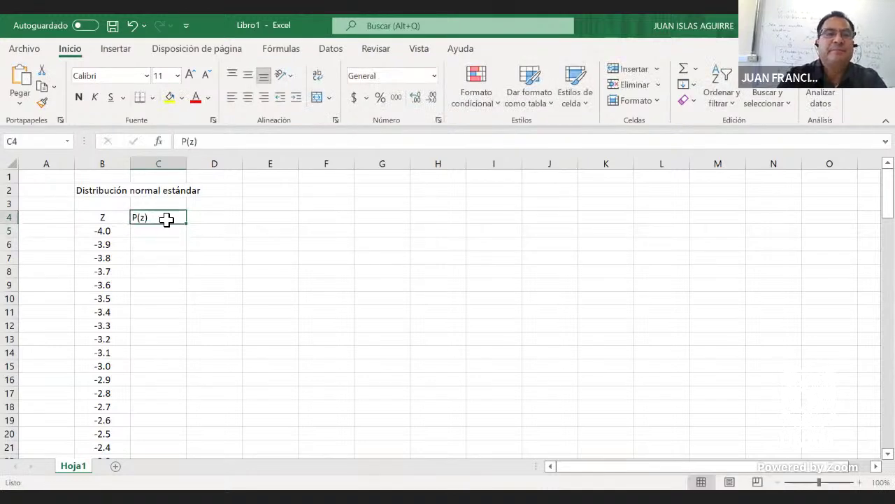
# - Extend the header in C4 to P(z)=f(z) and centre it
pyautogui.click(212, 141)
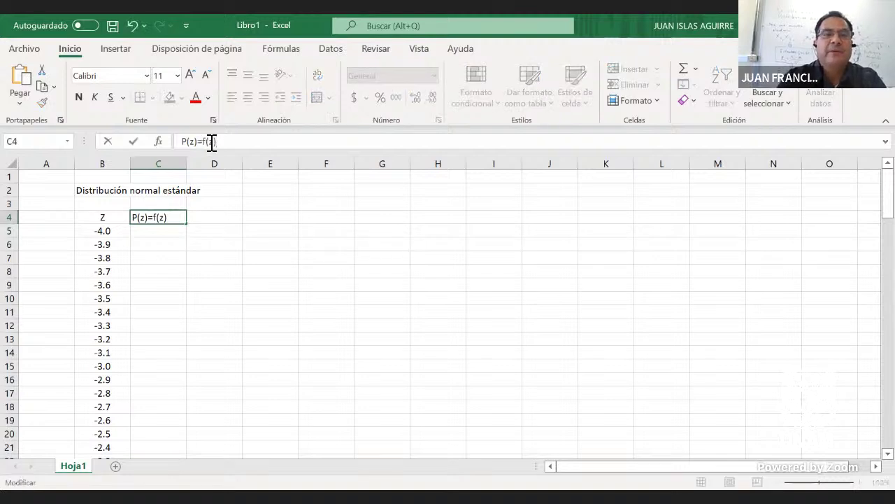
pyautogui.write('=f(z)')
pyautogui.press('Return')
pyautogui.press('Up')
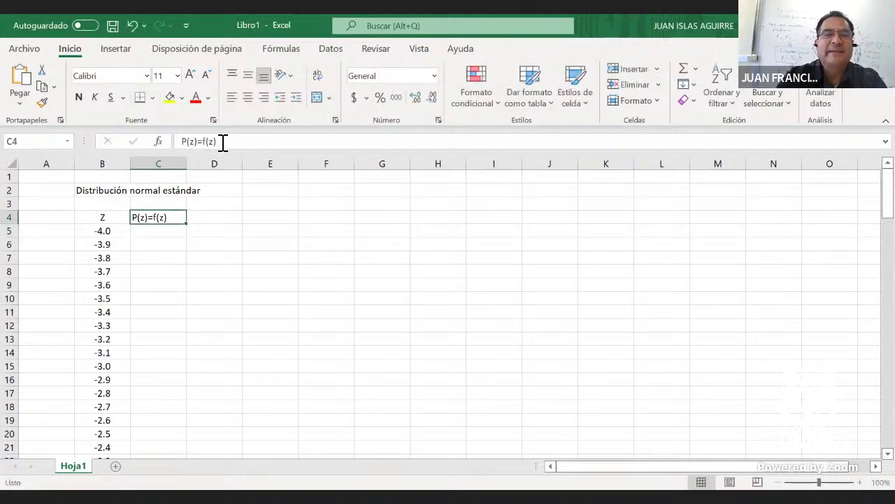
pyautogui.click(248, 97)
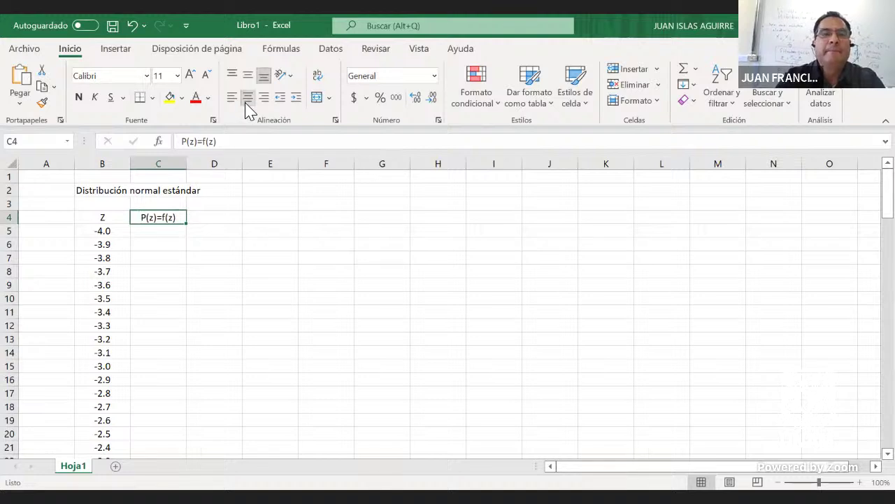
# - Enter the standard normal distribution formula =DISTR.NORM.ESTAND(B5) in C5
pyautogui.click(164, 232)
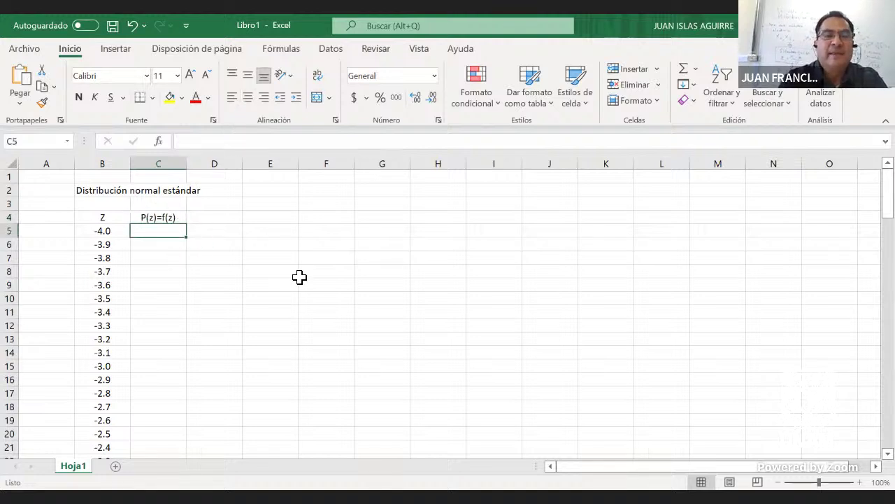
pyautogui.write('=')
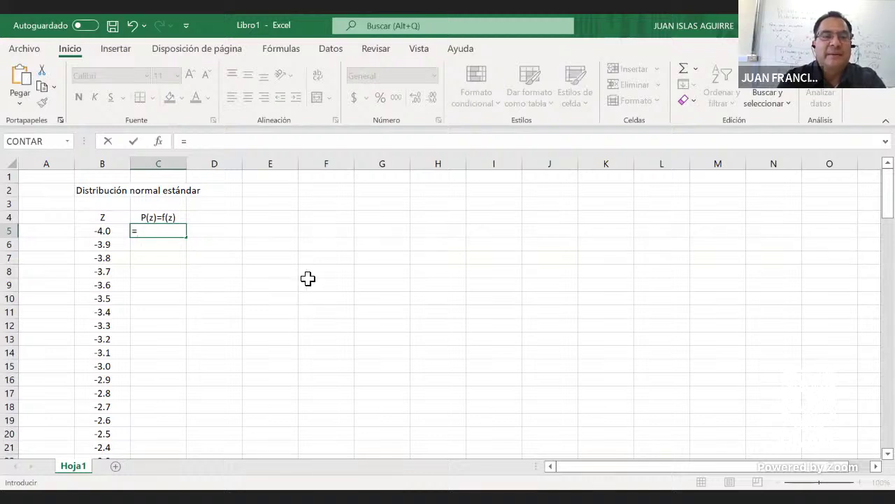
pyautogui.write('distr')
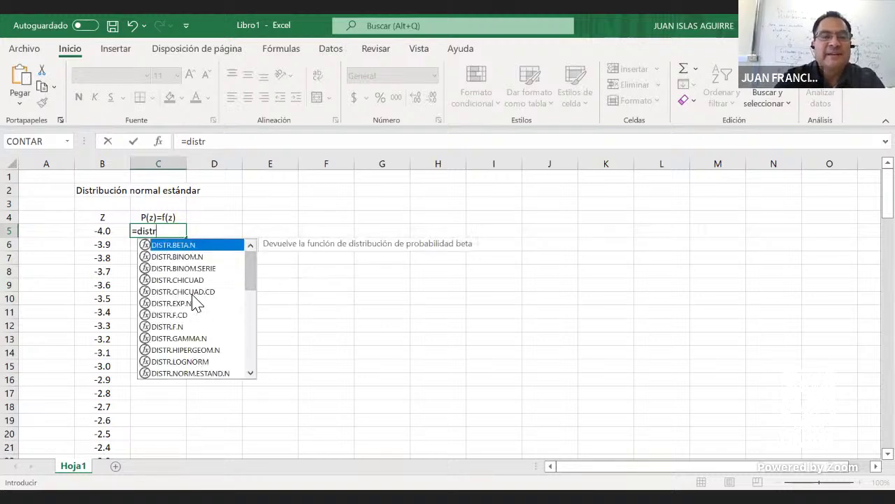
pyautogui.moveTo(254, 290); pyautogui.dragTo(254, 362)
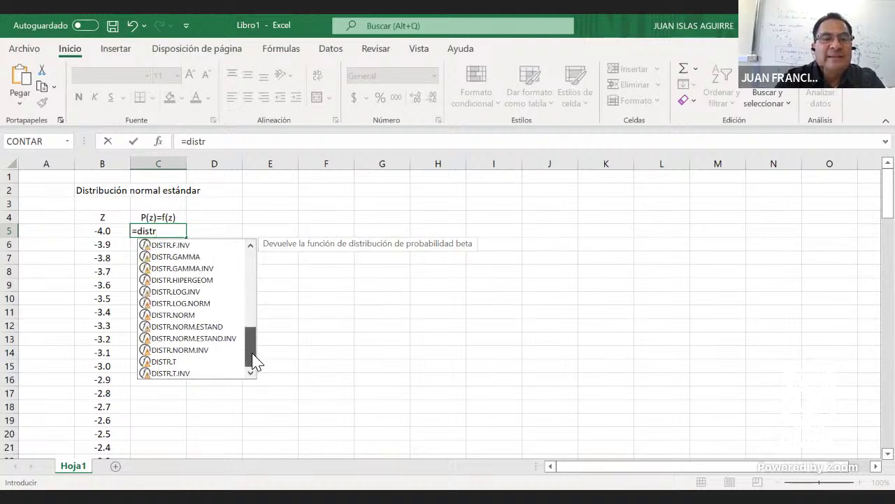
pyautogui.click(213, 327)
pyautogui.doubleClick(213, 328)
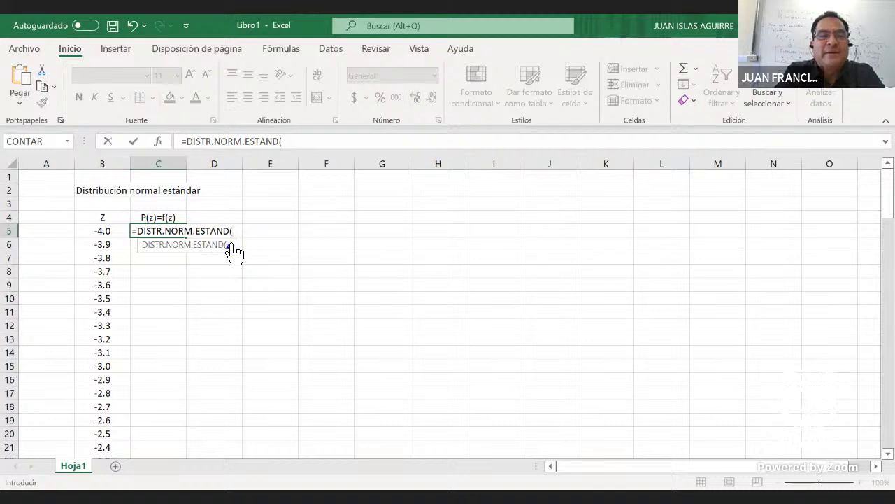
pyautogui.click(110, 232)
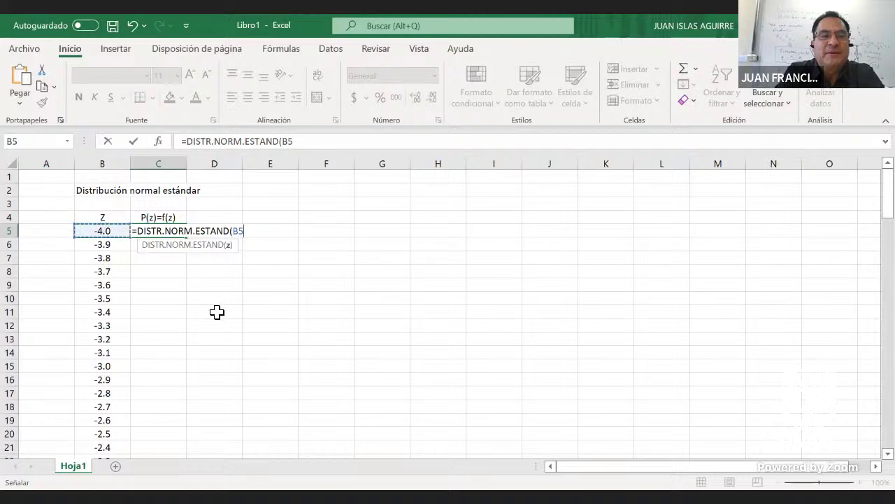
pyautogui.write(')')
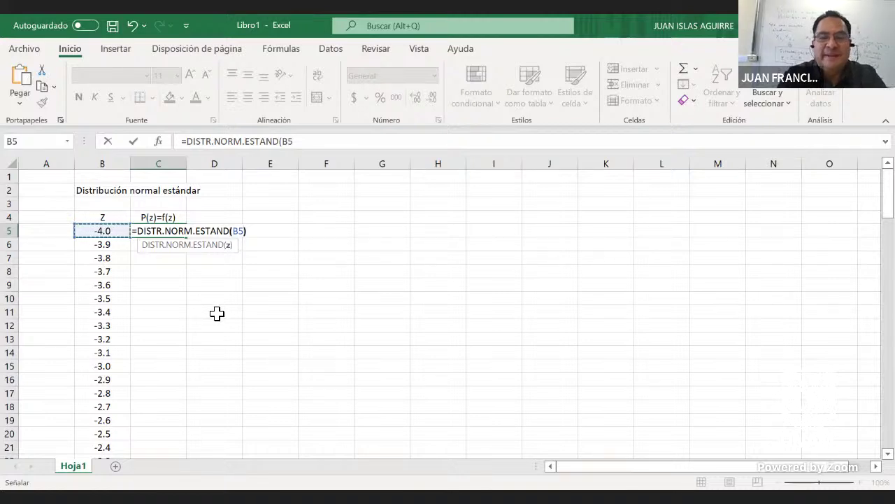
pyautogui.press('Return')
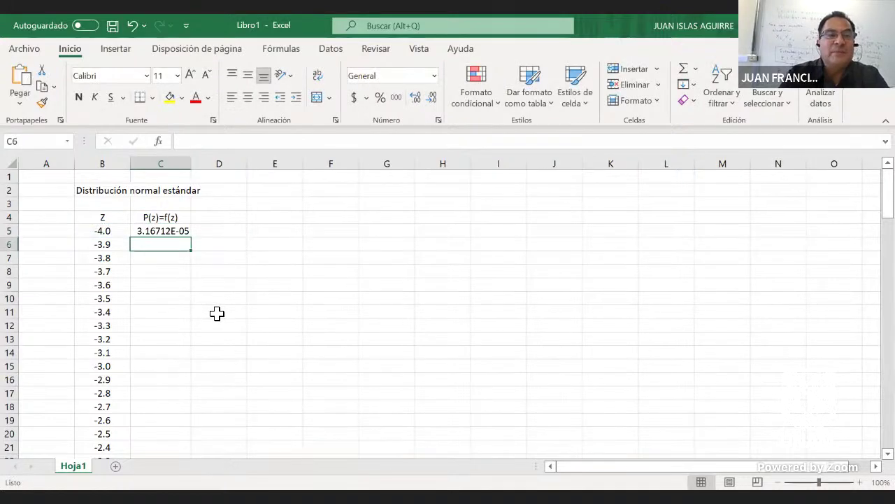
# - Format C5 in comma style with six decimal places and fill its formula down to C85
pyautogui.click(184, 233)
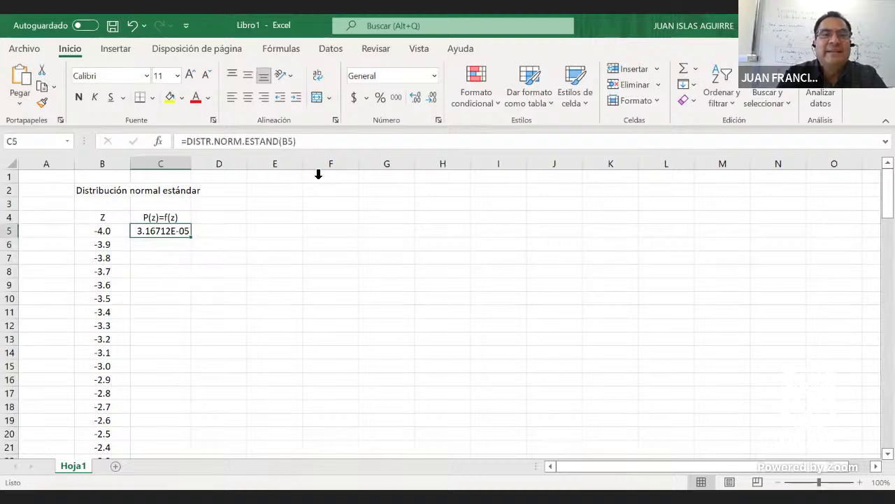
pyautogui.click(395, 100)
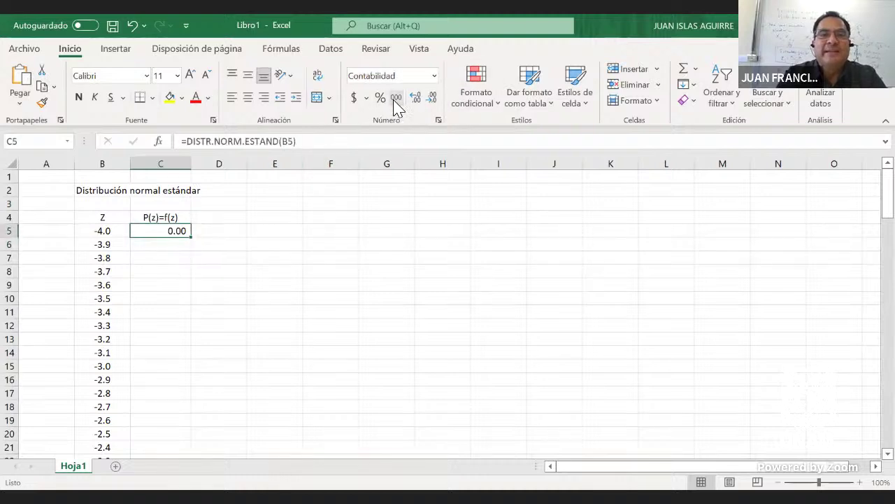
pyautogui.click(415, 100)
pyautogui.click(415, 100)
pyautogui.click(414, 100)
pyautogui.click(414, 100)
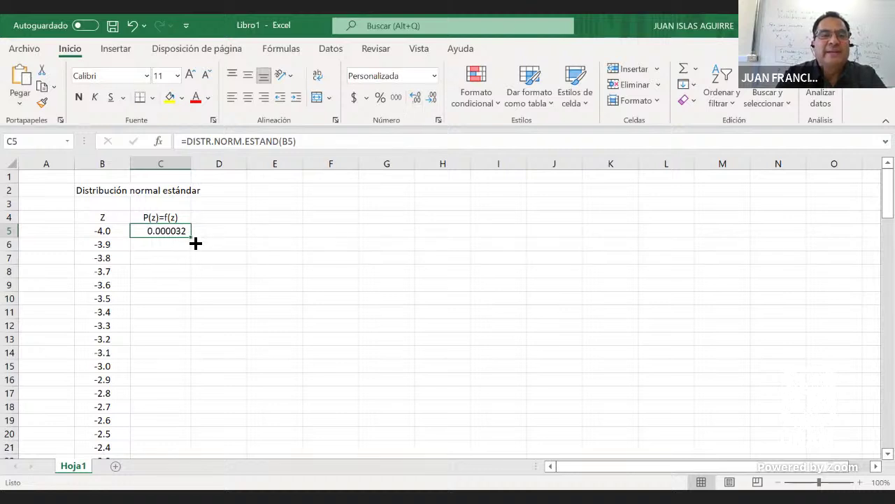
pyautogui.moveTo(195, 243); pyautogui.dragTo(194, 448)
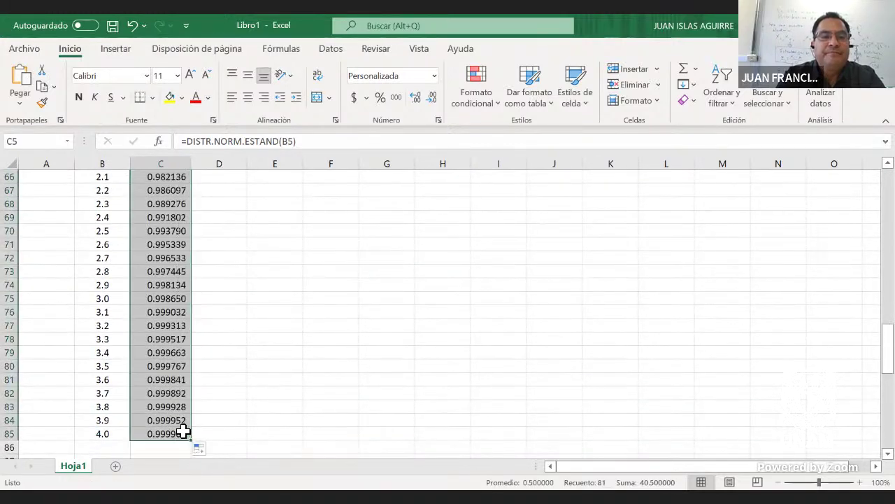
pyautogui.click(178, 410)
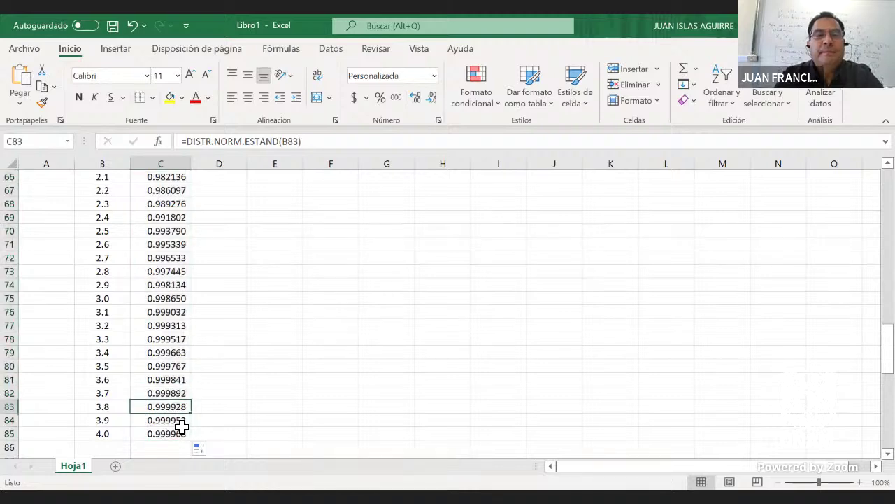
# - Return to the beginning of the table and examine the P(z) values for the first Z rows, from -4.0 to -3.7
pyautogui.press('Up')
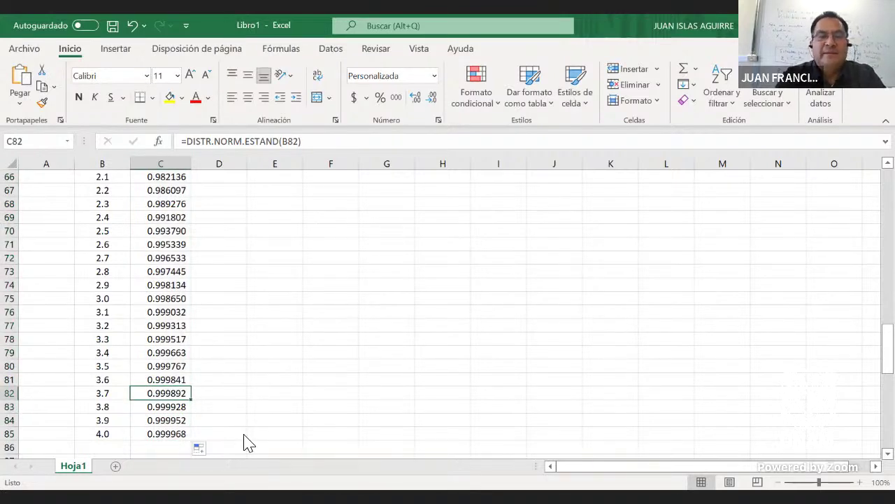
pyautogui.hotkey('ctrl', 'Up')
pyautogui.press('Up')
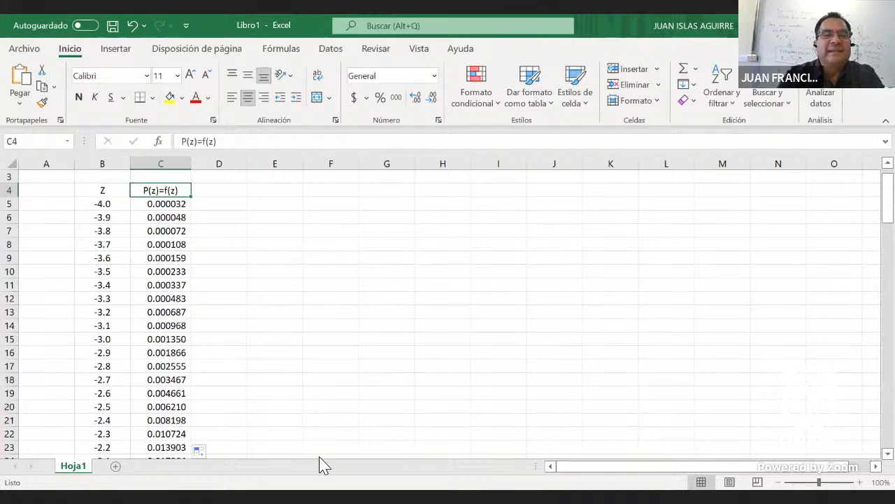
pyautogui.press('Down')
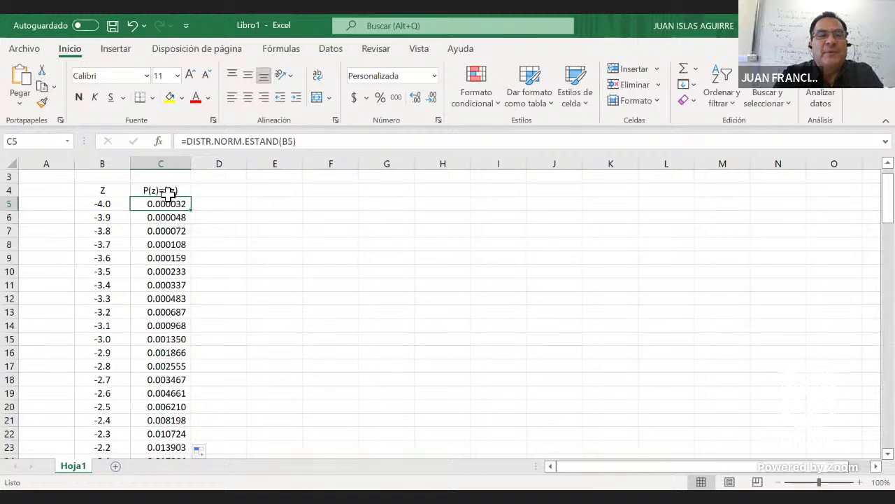
pyautogui.click(112, 206)
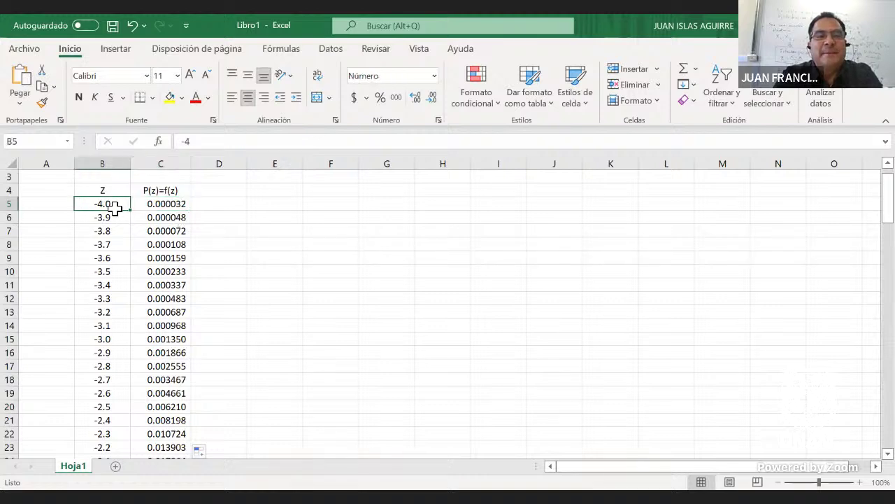
pyautogui.click(166, 207)
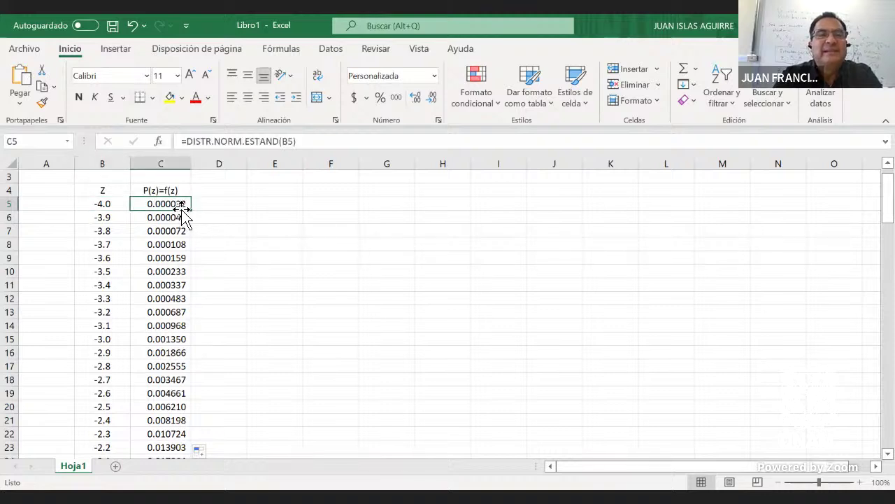
pyautogui.click(183, 215)
pyautogui.click(179, 231)
pyautogui.click(178, 245)
# - Review the P(z) values down column C from Z = -3.6 through Z = 0.5
pyautogui.press('Down')
pyautogui.press('Down')
pyautogui.press('Down')
pyautogui.press('Down')
pyautogui.press('Down')
pyautogui.press('Down')
pyautogui.press('Down')
pyautogui.press('Down')
pyautogui.press('Down')
pyautogui.press('Down')
pyautogui.press('Down')
pyautogui.press('Down')
pyautogui.press('Down')
pyautogui.press('Down')
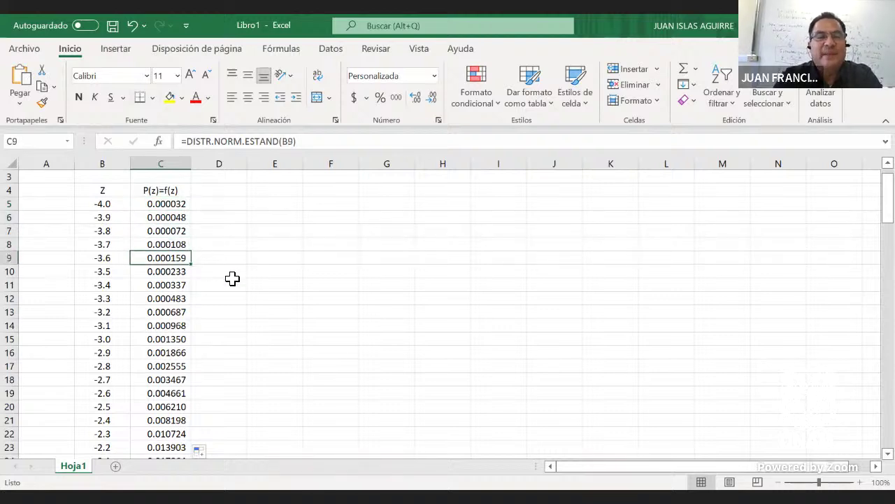
pyautogui.press('Down')
pyautogui.press('Down')
pyautogui.press('Down')
pyautogui.press('Down')
pyautogui.press('Down')
pyautogui.press('Down')
pyautogui.press('Down')
pyautogui.press('Down')
pyautogui.press('Down')
pyautogui.press('Down')
pyautogui.press('Down')
pyautogui.press('Down')
pyautogui.press('Down')
pyautogui.press('Down')
pyautogui.press('Down')
pyautogui.press('Down')
pyautogui.press('Down')
pyautogui.press('Down')
pyautogui.press('Down')
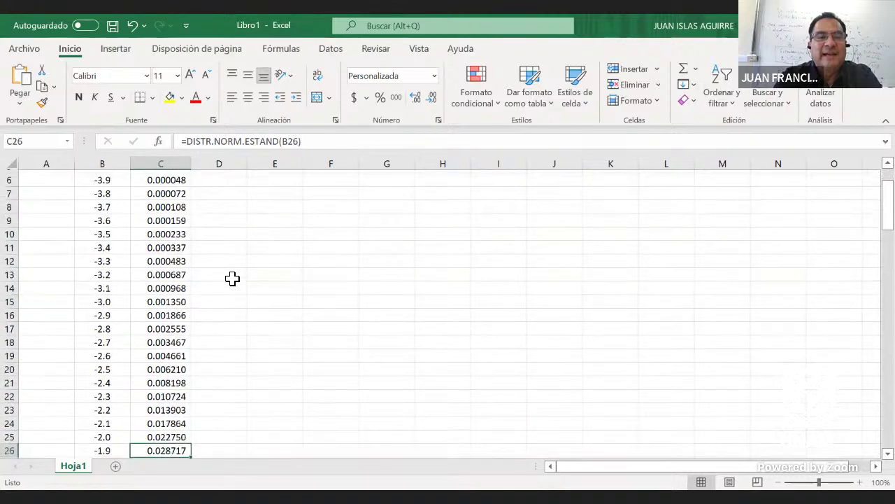
pyautogui.press('Down')
pyautogui.press('Down')
pyautogui.press('Down')
pyautogui.press('Down')
pyautogui.press('Down')
pyautogui.press('Down')
pyautogui.press('Down')
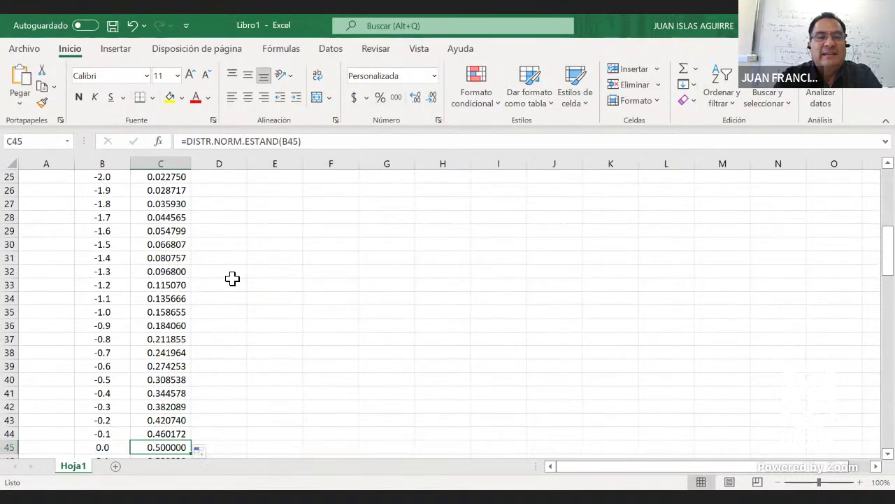
pyautogui.press('Down')
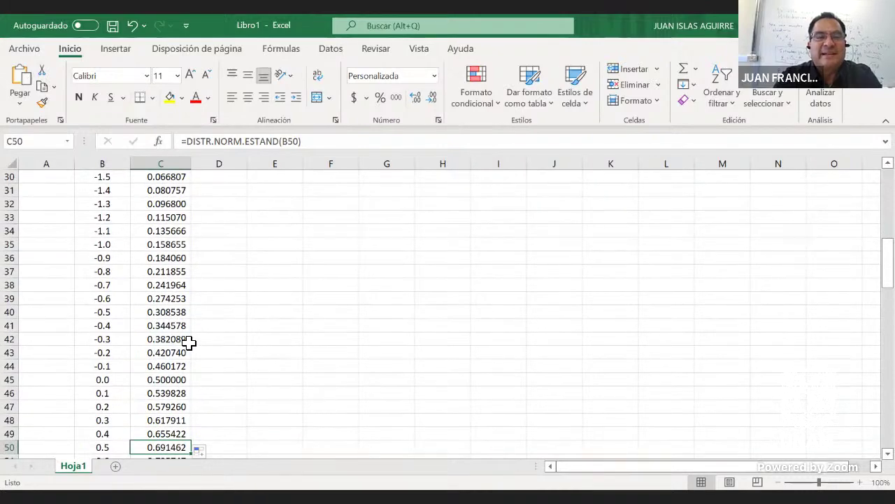
# - Go back to the start of the table and re-examine the P(z) values for Z between -3.7 and -3.4
pyautogui.click(180, 256)
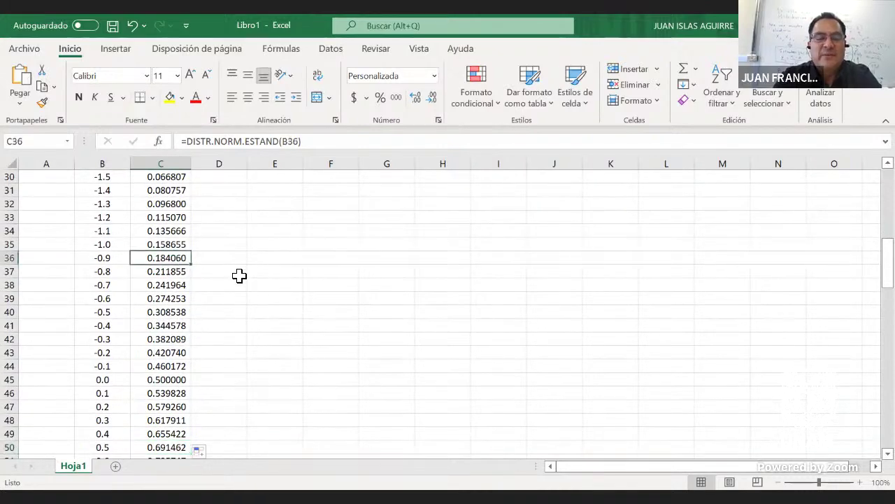
pyautogui.hotkey('ctrl', 'Up')
pyautogui.press('Down')
pyautogui.press('Down')
pyautogui.press('Down')
pyautogui.press('Down')
pyautogui.press('Down')
pyautogui.press('Down')
pyautogui.press('Down')
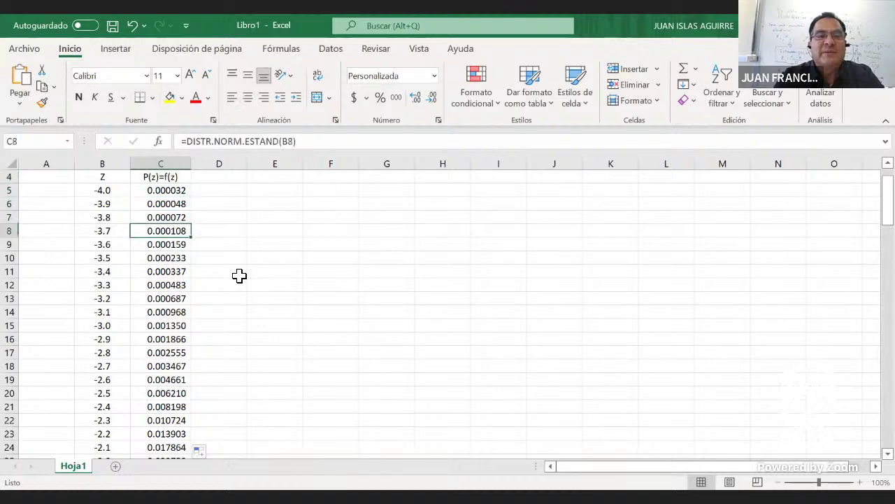
pyautogui.click(175, 259)
pyautogui.click(174, 229)
pyautogui.click(173, 269)
# - Read through the rest of the P(z) column down to the table's last row at Z = 4.0
pyautogui.press('Down')
pyautogui.press('Down')
pyautogui.press('Down')
pyautogui.press('Down')
pyautogui.press('Down')
pyautogui.press('Down')
pyautogui.press('Down')
pyautogui.press('Down')
pyautogui.press('Down')
pyautogui.press('Down')
pyautogui.press('Down')
pyautogui.press('Down')
pyautogui.press('Down')
pyautogui.press('Down')
pyautogui.press('Down')
pyautogui.press('Down')
pyautogui.press('Down')
pyautogui.press('Down')
pyautogui.press('Down')
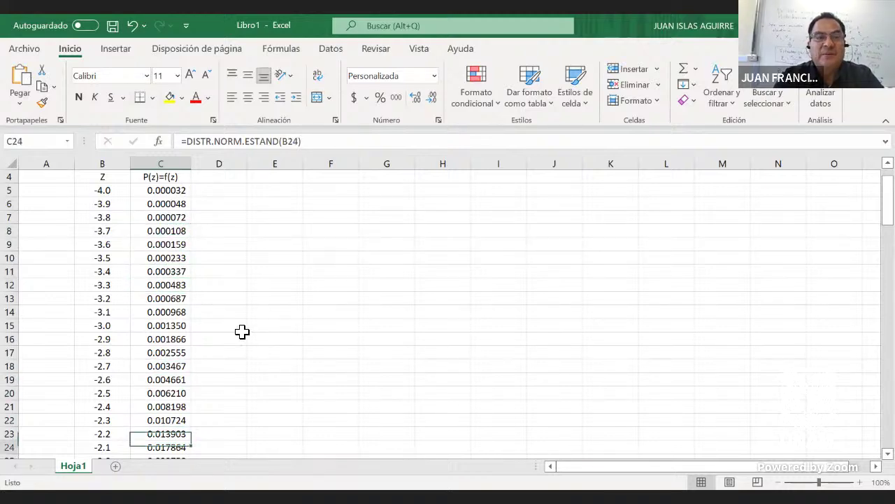
pyautogui.press('Down')
pyautogui.press('Down')
pyautogui.press('Down')
pyautogui.press('Down')
pyautogui.press('Down')
pyautogui.press('Down')
pyautogui.press('Down')
pyautogui.press('Down')
pyautogui.press('Down')
pyautogui.press('Down')
pyautogui.press('Down')
pyautogui.press('Down')
pyautogui.press('Down')
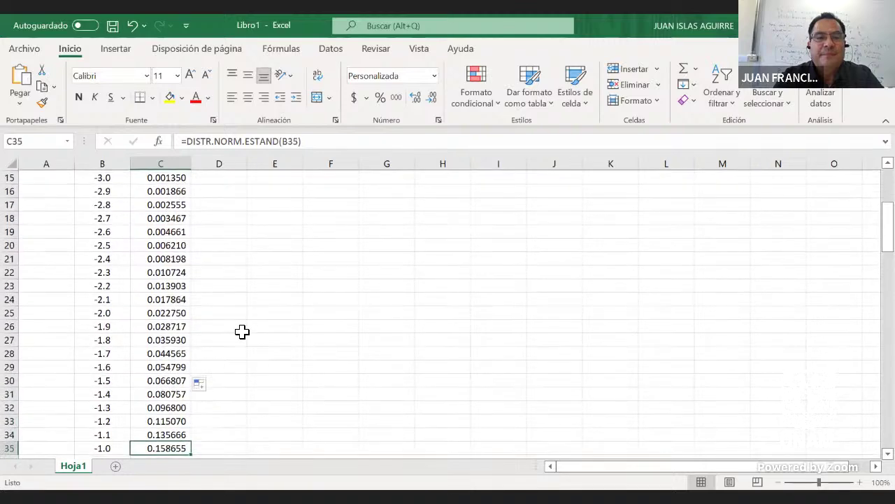
pyautogui.press('Down')
pyautogui.press('Down')
pyautogui.press('Down')
pyautogui.press('Down')
pyautogui.press('Down')
pyautogui.press('Down')
pyautogui.press('Down')
pyautogui.press('Down')
pyautogui.press('Down')
pyautogui.press('Down')
pyautogui.press('Down')
pyautogui.press('Down')
pyautogui.press('Down')
pyautogui.press('Down')
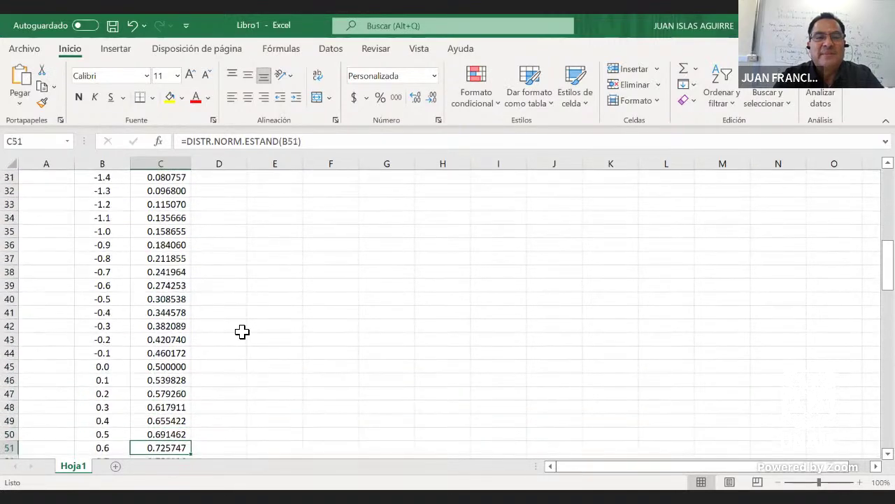
pyautogui.press('Down')
pyautogui.press('Down')
pyautogui.press('Down')
pyautogui.press('Down')
pyautogui.press('Down')
pyautogui.press('Down')
pyautogui.press('Down')
pyautogui.press('Down')
pyautogui.press('Down')
pyautogui.press('Down')
pyautogui.press('Down')
pyautogui.press('Down')
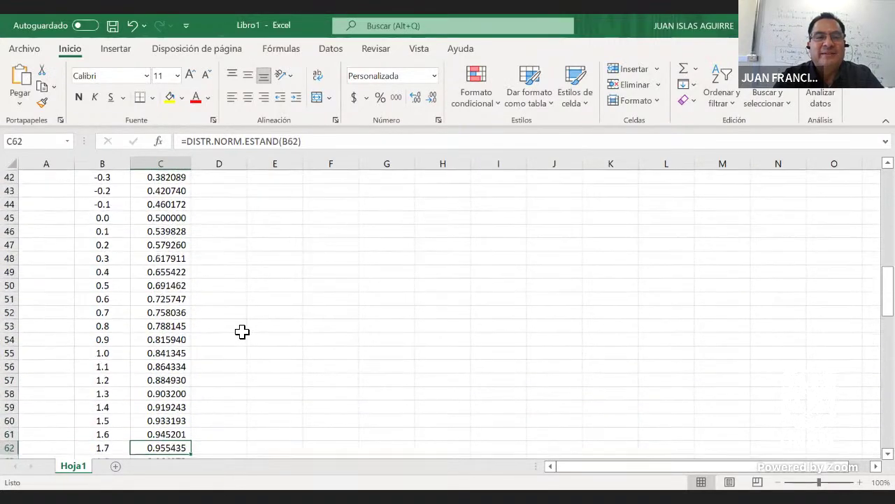
pyautogui.press('Down')
pyautogui.press('Down')
pyautogui.press('Down')
pyautogui.press('Down')
pyautogui.press('Down')
pyautogui.press('Down')
pyautogui.press('Down')
pyautogui.press('Down')
pyautogui.press('Down')
pyautogui.press('Down')
pyautogui.press('Down')
pyautogui.press('Down')
pyautogui.press('Down')
pyautogui.press('Down')
pyautogui.press('Down')
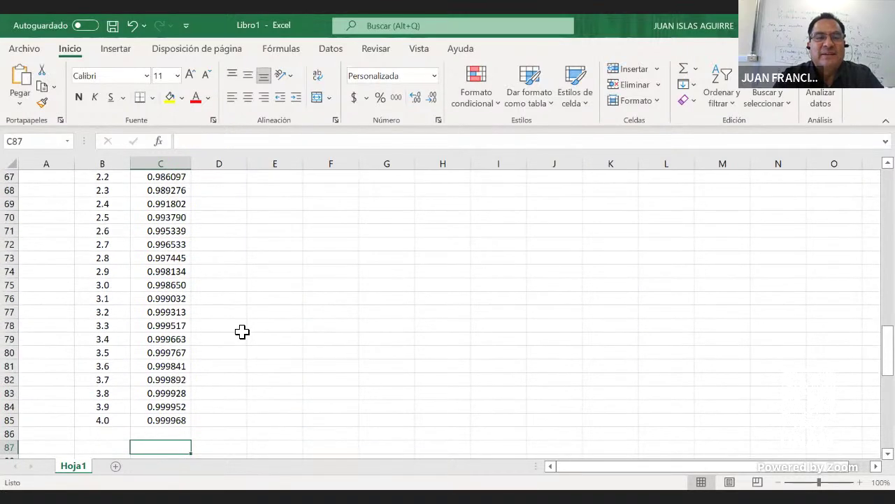
pyautogui.press('Up')
pyautogui.press('Up')
pyautogui.press('Up')
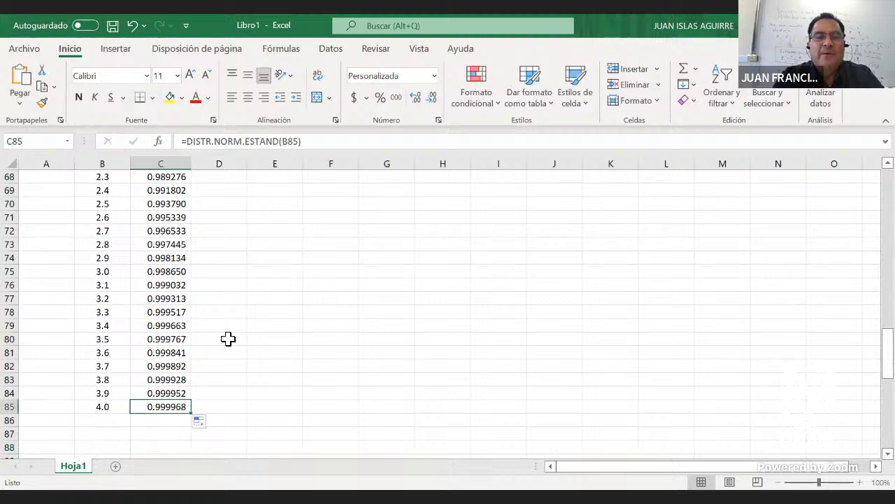
# - Extend the table by copying its last row's Z and P(z) formulas (B85:C85) into the rows below, down to Z = 8.5 in row 130
pyautogui.click(107, 410)
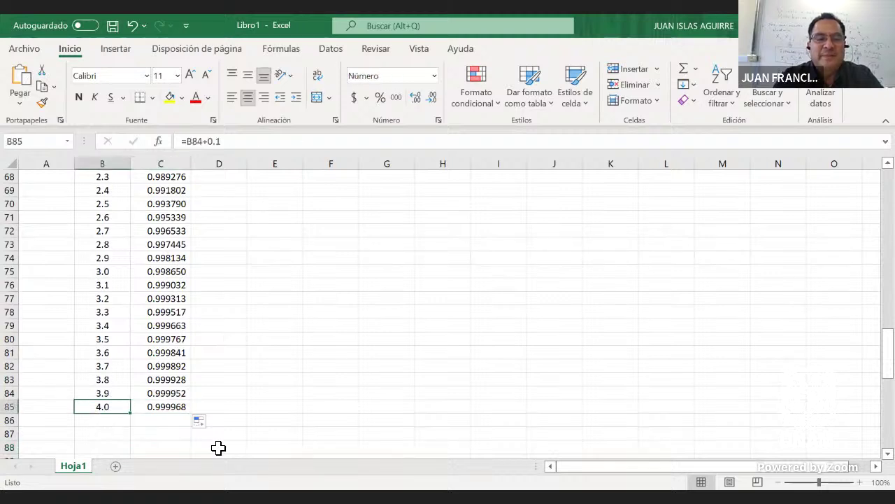
pyautogui.hotkey('shift', 'Right')
pyautogui.hotkey('ctrl', 'c')
pyautogui.press('Down')
pyautogui.hotkey('shift', 'Down')
pyautogui.hotkey('shift', 'Down')
pyautogui.hotkey('shift', 'Down')
pyautogui.hotkey('shift', 'Down')
pyautogui.hotkey('shift', 'Down')
pyautogui.hotkey('shift', 'Down')
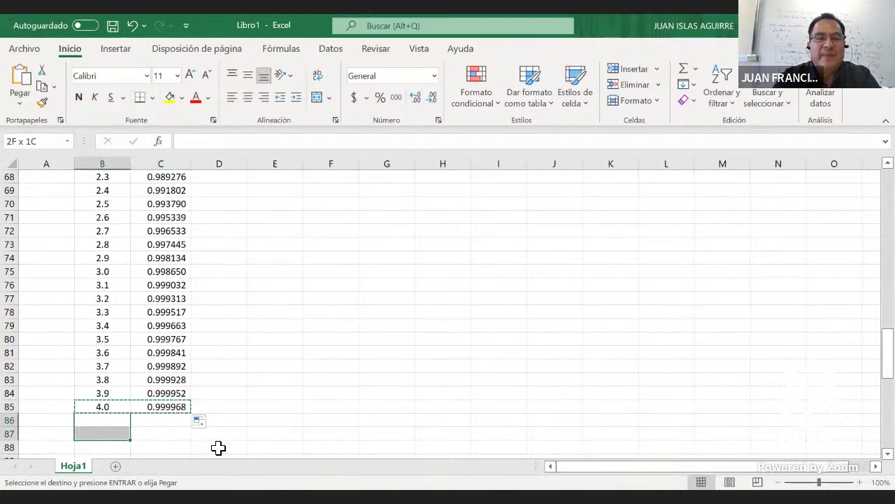
pyautogui.hotkey('shift', 'Down')
pyautogui.hotkey('shift', 'Down')
pyautogui.hotkey('shift', 'Down')
pyautogui.hotkey('shift', 'Down')
pyautogui.hotkey('shift', 'Down')
pyautogui.hotkey('shift', 'Down')
pyautogui.hotkey('shift', 'Down')
pyautogui.hotkey('shift', 'Down')
pyautogui.hotkey('shift', 'Down')
pyautogui.hotkey('shift', 'Down')
pyautogui.hotkey('shift', 'Down')
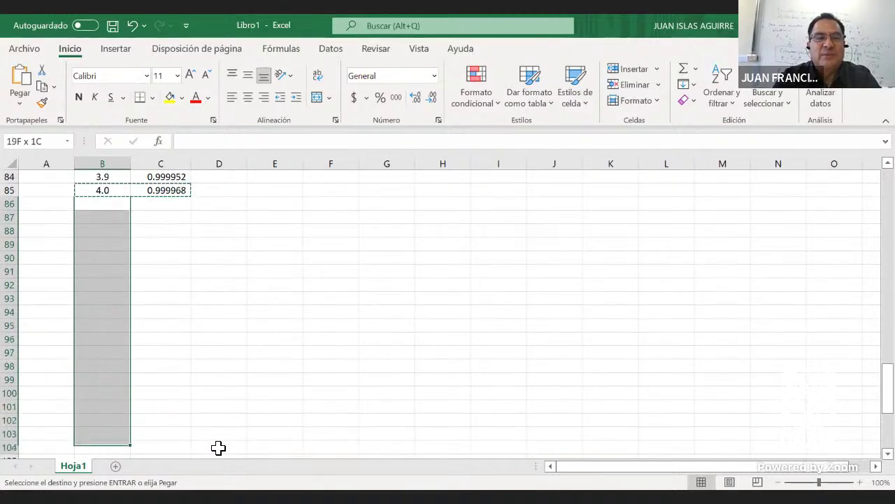
pyautogui.hotkey('shift', 'Down')
pyautogui.hotkey('shift', 'Down')
pyautogui.hotkey('shift', 'Down')
pyautogui.hotkey('shift', 'Down')
pyautogui.hotkey('shift', 'Down')
pyautogui.hotkey('shift', 'Down')
pyautogui.hotkey('shift', 'Down')
pyautogui.hotkey('shift', 'Down')
pyautogui.hotkey('shift', 'Down')
pyautogui.hotkey('shift', 'Down')
pyautogui.hotkey('shift', 'Down')
pyautogui.hotkey('shift', 'Down')
pyautogui.hotkey('shift', 'Down')
pyautogui.hotkey('shift', 'Down')
pyautogui.hotkey('shift', 'Down')
pyautogui.hotkey('ctrl', 'v')
pyautogui.press('Down')
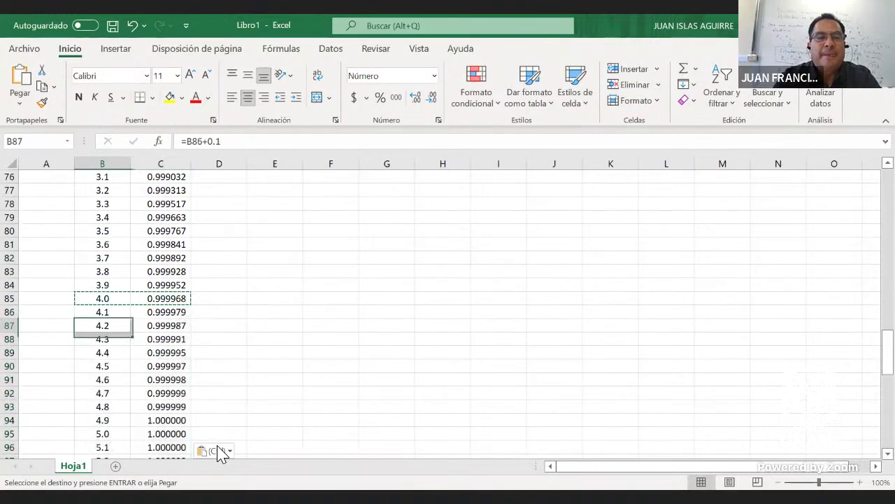
pyautogui.press('Escape')
# - Examine the P(z) values in the first added rows, from Z = 4.2 to Z = 5.0
pyautogui.press('Down')
pyautogui.press('Down')
pyautogui.press('Down')
pyautogui.press('Down')
pyautogui.press('Right')
pyautogui.press('Down')
pyautogui.press('Down')
pyautogui.press('Down')
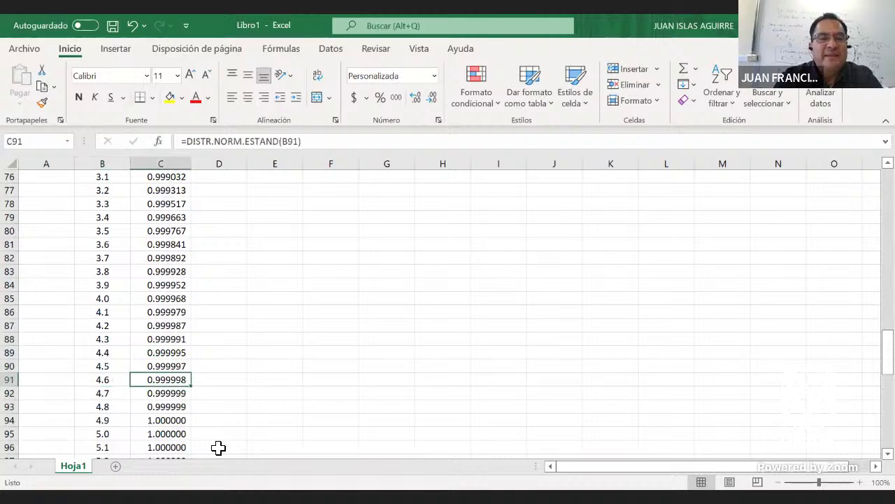
pyautogui.press('Left')
pyautogui.press('Down')
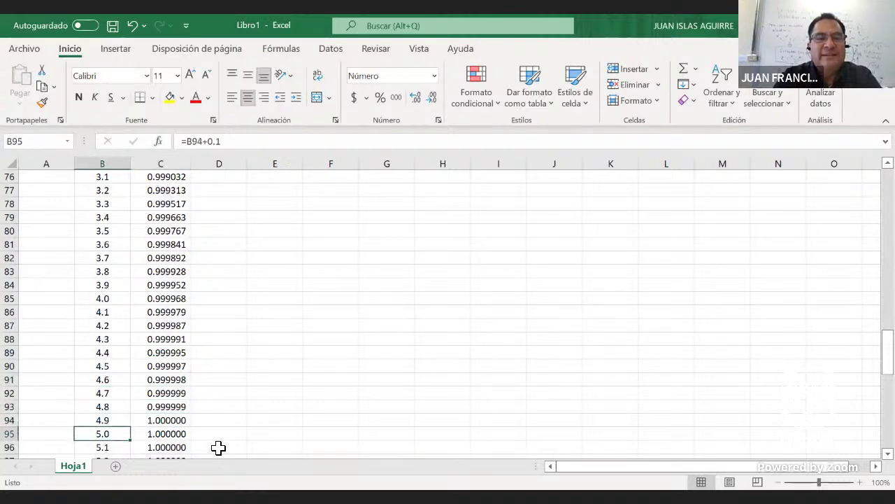
# - Review the P(z) values from Z = 5.0 down to the end of the extended table
pyautogui.press('Right')
pyautogui.press('Down')
pyautogui.press('Down')
pyautogui.press('Down')
pyautogui.press('Down')
pyautogui.press('Down')
pyautogui.press('Down')
pyautogui.press('Down')
pyautogui.press('Down')
pyautogui.press('Down')
pyautogui.press('Down')
pyautogui.press('Down')
pyautogui.press('Down')
pyautogui.press('Down')
pyautogui.press('Down')
pyautogui.press('Down')
pyautogui.press('Down')
pyautogui.press('Down')
pyautogui.press('Down')
pyautogui.press('Down')
pyautogui.press('Down')
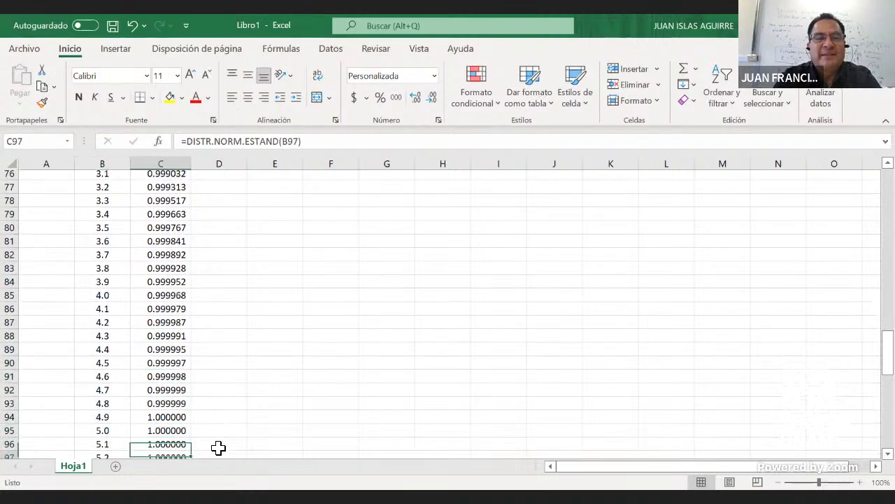
pyautogui.press('Down')
pyautogui.press('Down')
pyautogui.press('Down')
pyautogui.press('Down')
pyautogui.press('Down')
pyautogui.press('Down')
pyautogui.press('Down')
pyautogui.press('Down')
pyautogui.press('Down')
pyautogui.press('Down')
pyautogui.press('Down')
pyautogui.press('Down')
pyautogui.press('Down')
pyautogui.press('Down')
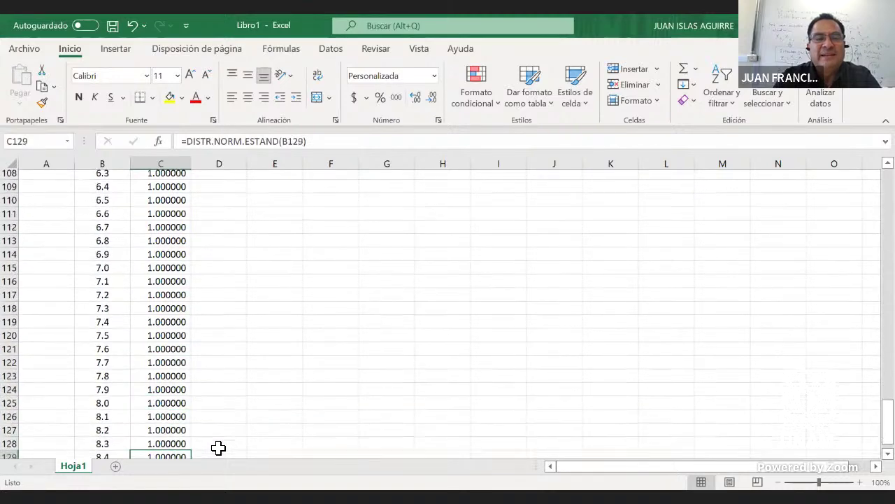
# - Read back up the P(z) column from the table's last rows to around Z = 5.0
pyautogui.press('Up')
pyautogui.press('Up')
pyautogui.press('Up')
pyautogui.press('Up')
pyautogui.press('Up')
pyautogui.press('Up')
pyautogui.press('Up')
pyautogui.press('Up')
pyautogui.press('Up')
pyautogui.press('Up')
pyautogui.press('Up')
pyautogui.press('Up')
pyautogui.press('Up')
pyautogui.press('Up')
pyautogui.press('Up')
pyautogui.press('Up')
pyautogui.press('Up')
pyautogui.press('Up')
pyautogui.press('Up')
pyautogui.press('Up')
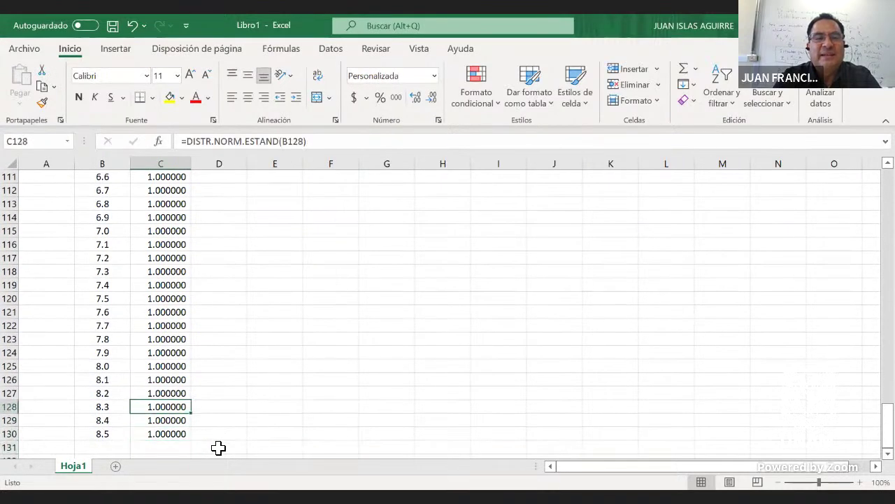
pyautogui.press('Up')
pyautogui.press('Up')
pyautogui.press('Up')
pyautogui.press('Up')
pyautogui.press('Up')
pyautogui.press('Up')
pyautogui.press('Up')
pyautogui.press('Up')
pyautogui.press('Up')
pyautogui.press('Up')
pyautogui.press('Up')
pyautogui.press('Up')
pyautogui.press('Up')
pyautogui.press('Up')
pyautogui.press('Up')
pyautogui.press('Up')
pyautogui.press('Up')
pyautogui.press('Up')
pyautogui.press('Up')
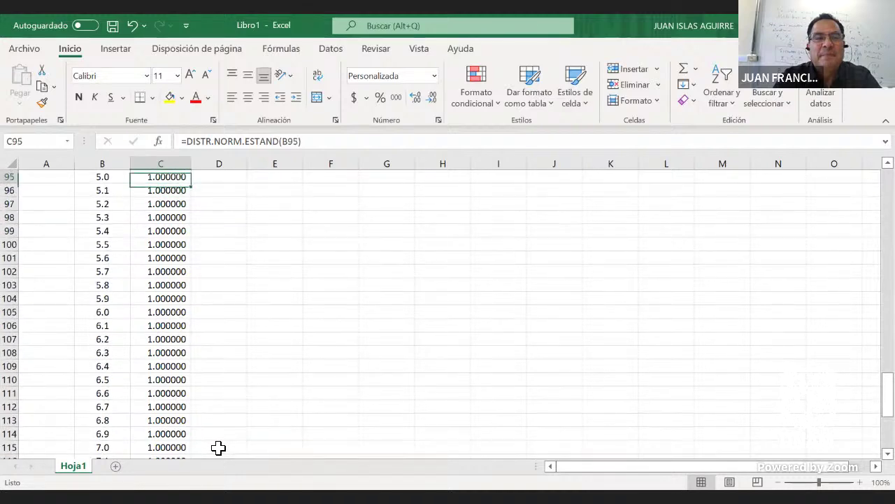
# - Examine the P(z) values around Z = 4.9, and return to the P(z) column's header in C4
pyautogui.press('Down')
pyautogui.press('Down')
pyautogui.press('Down')
pyautogui.press('Down')
pyautogui.press('Down')
pyautogui.press('Down')
pyautogui.press('Down')
pyautogui.press('Down')
pyautogui.press('Down')
pyautogui.press('Down')
pyautogui.press('Down')
pyautogui.press('Down')
pyautogui.press('Up')
pyautogui.press('Up')
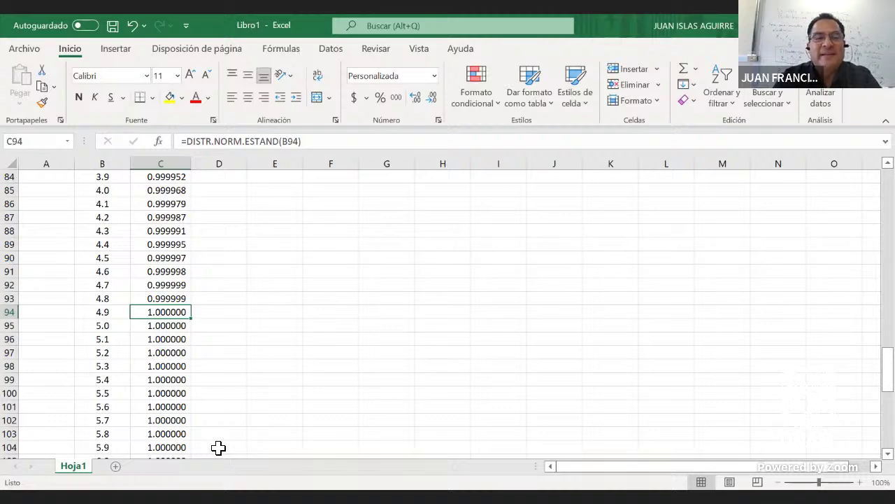
pyautogui.hotkey('ctrl', 'Up')
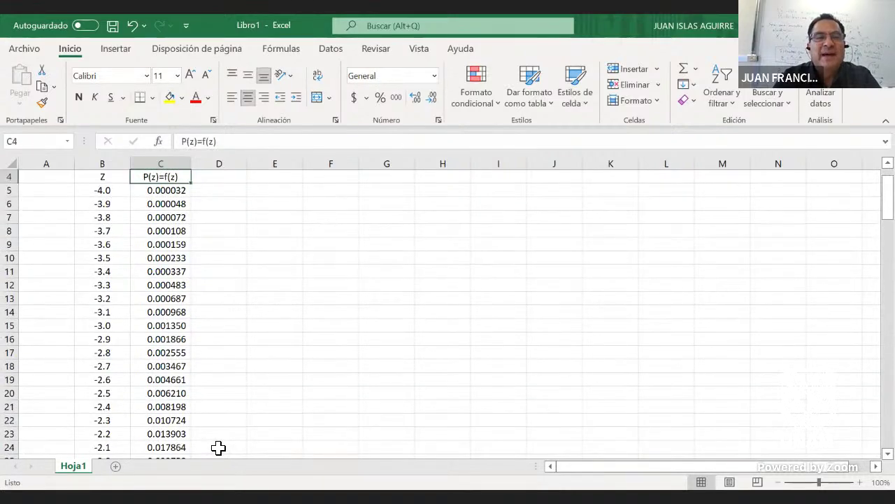
# - Delete the Z values from 4.1 to 8.5 in column B, from B86 down to B130
pyautogui.press('Down')
pyautogui.press('Left')
pyautogui.press('Down')
pyautogui.hotkey('ctrl', 'Down')
pyautogui.press('Up')
pyautogui.press('Up')
pyautogui.press('Up')
pyautogui.press('Up')
pyautogui.press('Up')
pyautogui.press('Up')
pyautogui.press('Up')
pyautogui.press('Up')
pyautogui.press('Up')
pyautogui.press('Up')
pyautogui.press('Up')
pyautogui.press('Up')
pyautogui.press('Up')
pyautogui.press('Up')
pyautogui.press('Up')
pyautogui.press('Up')
pyautogui.press('Up')
pyautogui.press('Up')
pyautogui.press('Up')
pyautogui.press('Up')
pyautogui.press('Up')
pyautogui.press('Up')
pyautogui.press('Down')
pyautogui.press('Down')
pyautogui.press('Down')
pyautogui.press('Down')
pyautogui.press('Down')
pyautogui.press('Down')
pyautogui.press('Down')
pyautogui.press('Down')
pyautogui.press('Down')
pyautogui.press('Down')
pyautogui.press('Down')
pyautogui.press('Down')
pyautogui.press('Down')
pyautogui.press('Down')
pyautogui.press('Down')
pyautogui.press('Down')
pyautogui.press('Down')
pyautogui.press('Up')
pyautogui.press('Up')
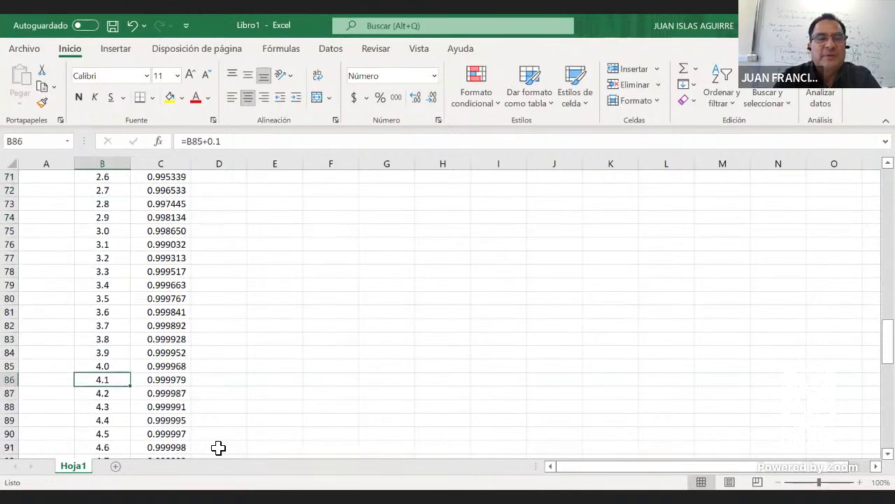
pyautogui.hotkey('ctrl', 'shift', 'Down')
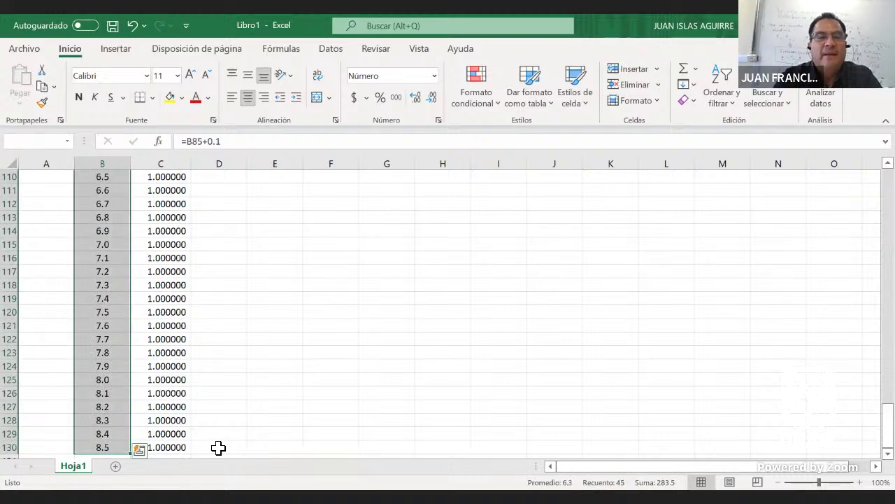
pyautogui.press('Delete')
# - Change the probability column's header in C4 to F(z)=P(z<Z)
pyautogui.press('Up')
pyautogui.press('Right')
pyautogui.hotkey('ctrl', 'Up')
pyautogui.scroll(1, 218, 447)
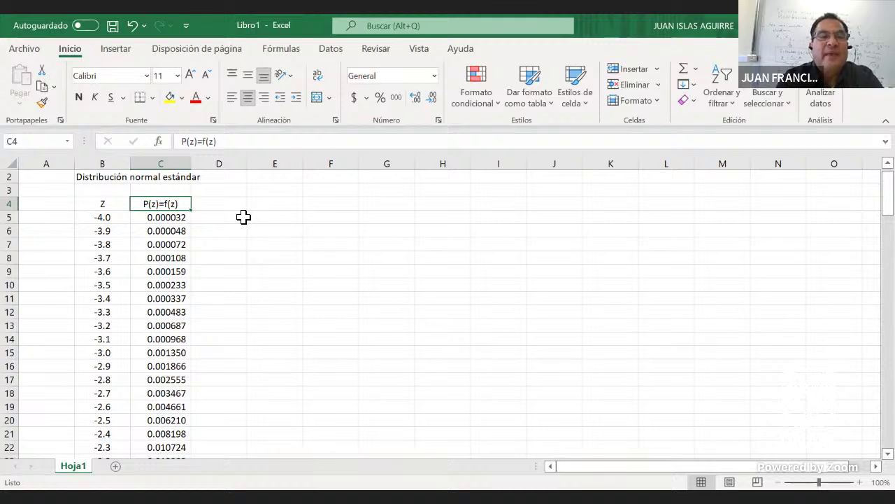
pyautogui.click(205, 141)
pyautogui.press('BackSpace')
pyautogui.write('F')
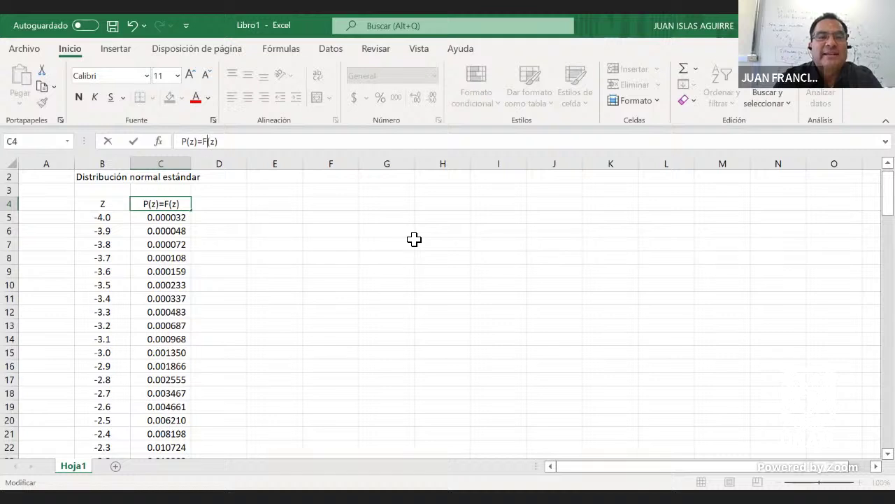
pyautogui.press('Delete')
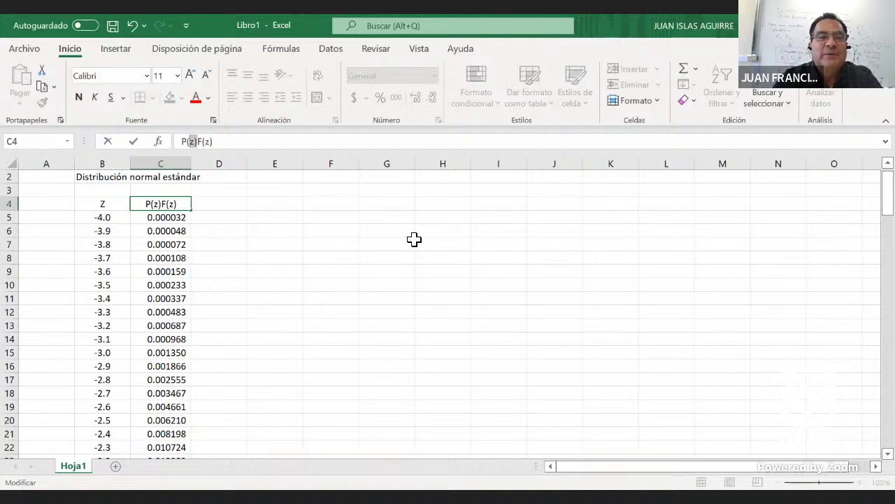
pyautogui.press('Delete')
pyautogui.write('= P(z)')
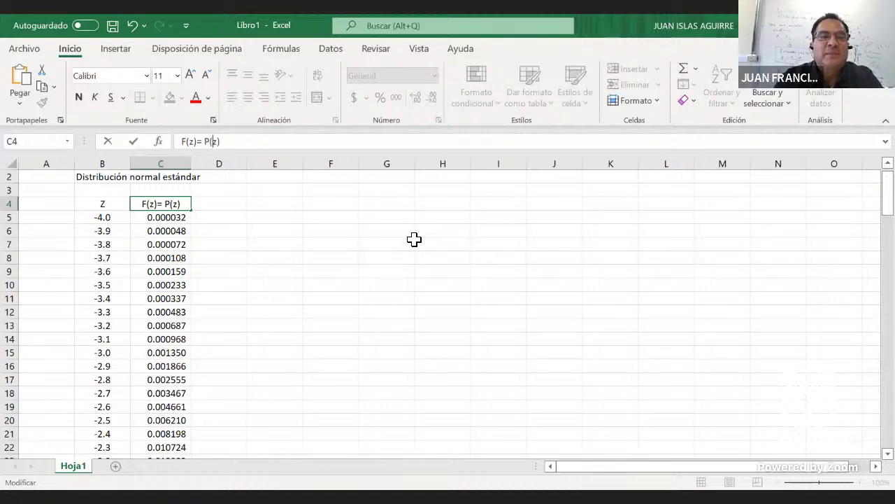
pyautogui.press('BackSpace')
pyautogui.press('Right')
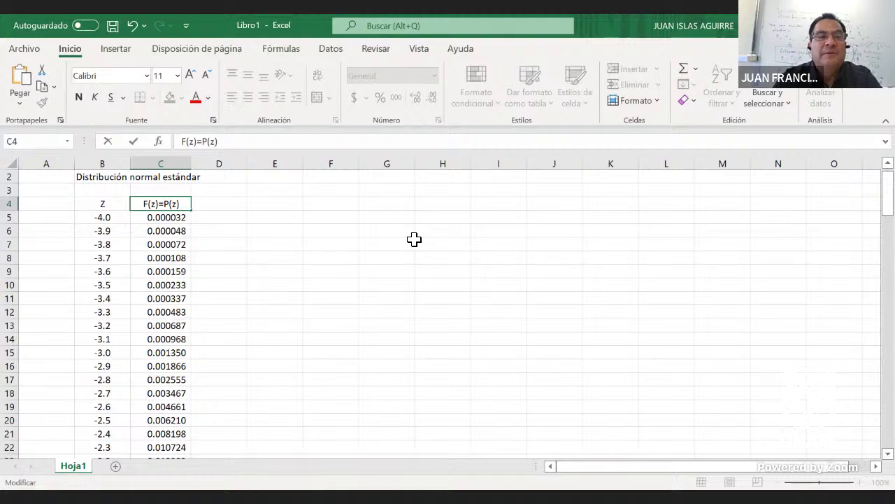
pyautogui.write('<')
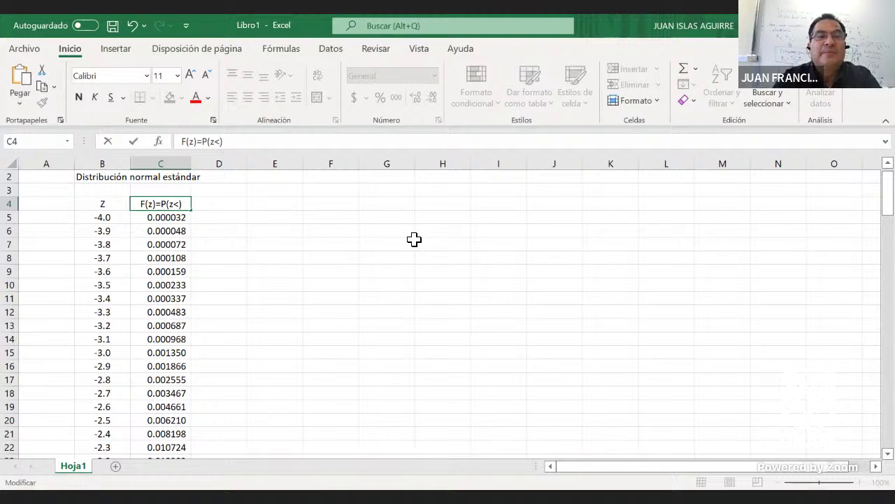
pyautogui.write('Z)')
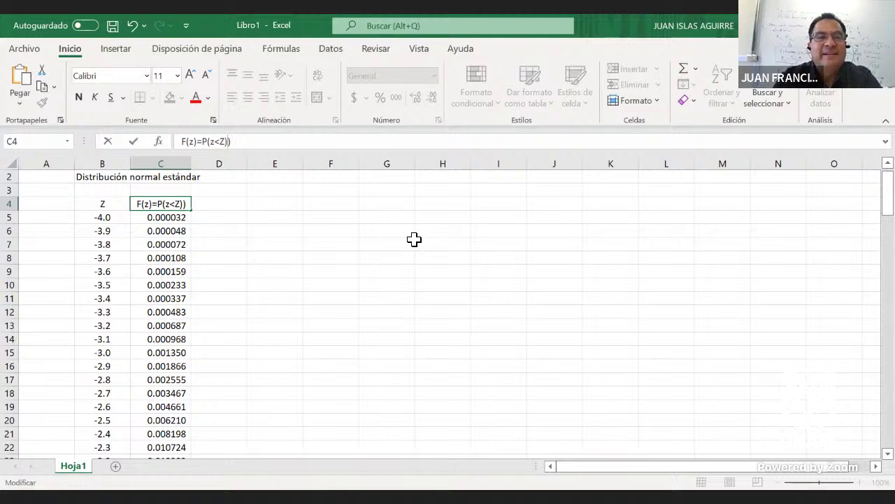
pyautogui.press('BackSpace')
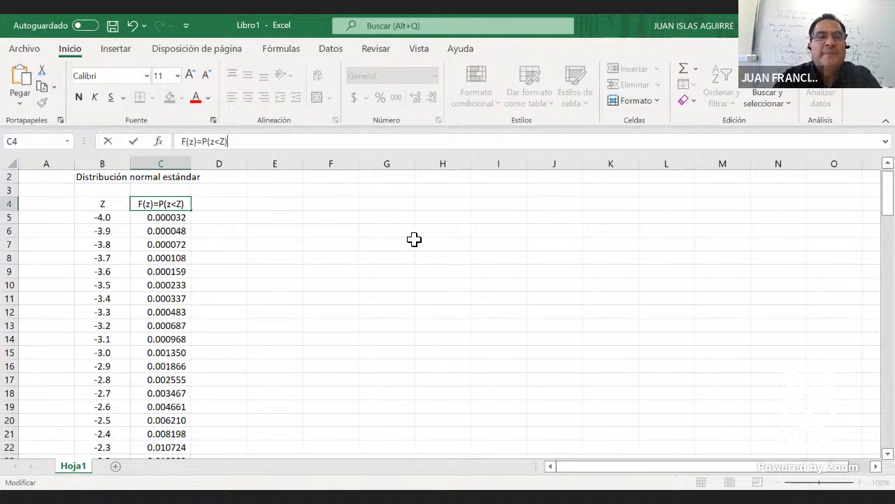
pyautogui.press('Return')
pyautogui.press('Up')
pyautogui.press('Left')
pyautogui.press('Down')
pyautogui.press('Right')
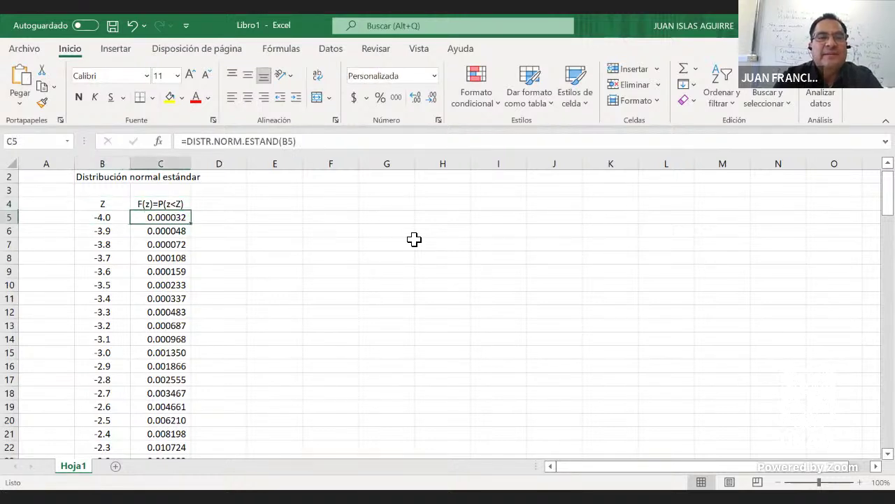
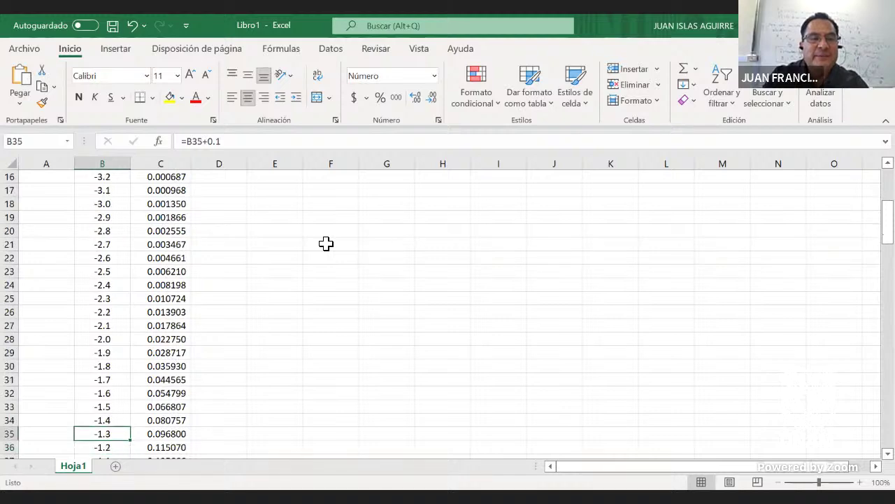
# - Highlight the Z = 0.0 row of the table, cells B48:C48, with yellow fill
pyautogui.press('Up')
pyautogui.press('Up')
pyautogui.press('Up')
pyautogui.press('Up')
pyautogui.press('Up')
pyautogui.press('Down')
pyautogui.press('Down')
pyautogui.press('Down')
pyautogui.press('Down')
pyautogui.press('Down')
pyautogui.press('Down')
pyautogui.press('Down')
pyautogui.press('Down')
pyautogui.press('Down')
pyautogui.press('Down')
pyautogui.press('Down')
pyautogui.press('Down')
pyautogui.press('Down')
pyautogui.press('Up')
pyautogui.press('Up')
pyautogui.press('Up')
pyautogui.press('Up')
pyautogui.press('Up')
pyautogui.hotkey('shift', 'Up')
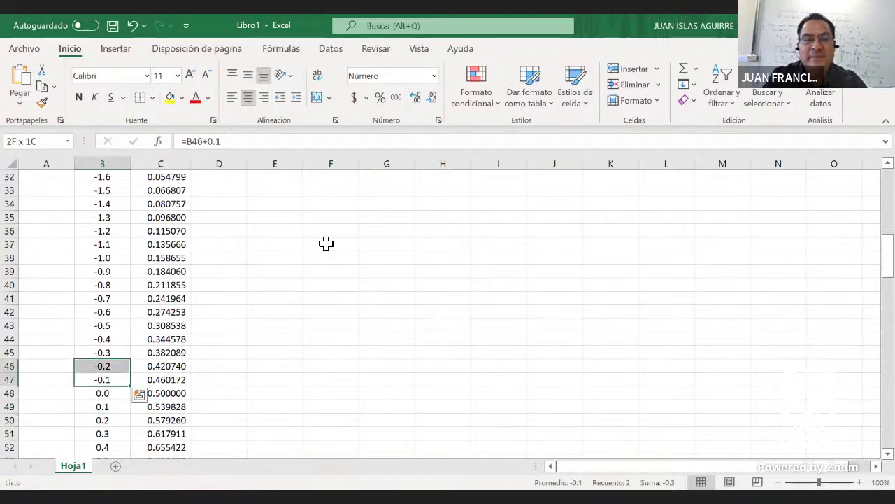
pyautogui.press('Down')
pyautogui.hotkey('shift', 'Right')
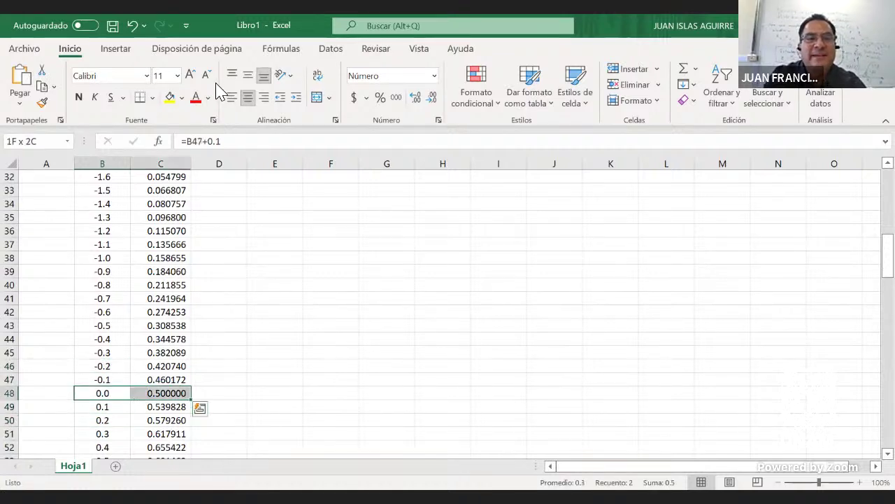
pyautogui.click(172, 98)
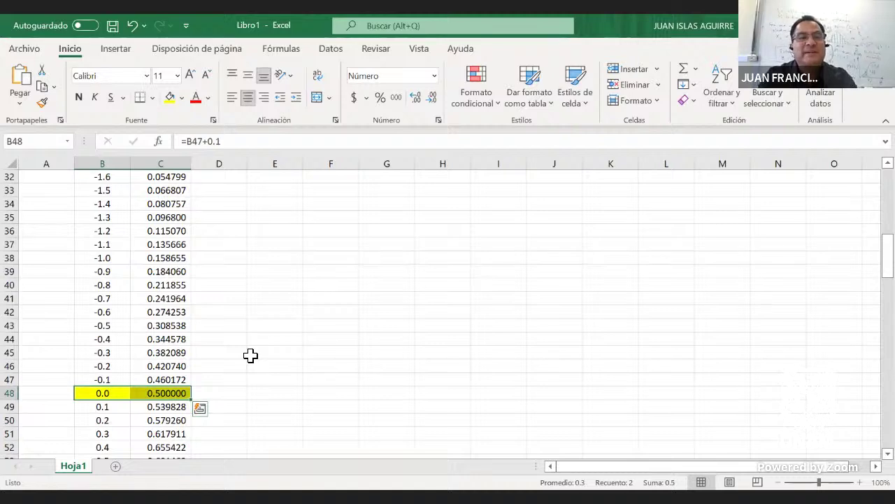
# - Examine the F(z) values at Z = 0.0 and 0.1, and in the table's last row at Z = 4.0
pyautogui.press('Right')
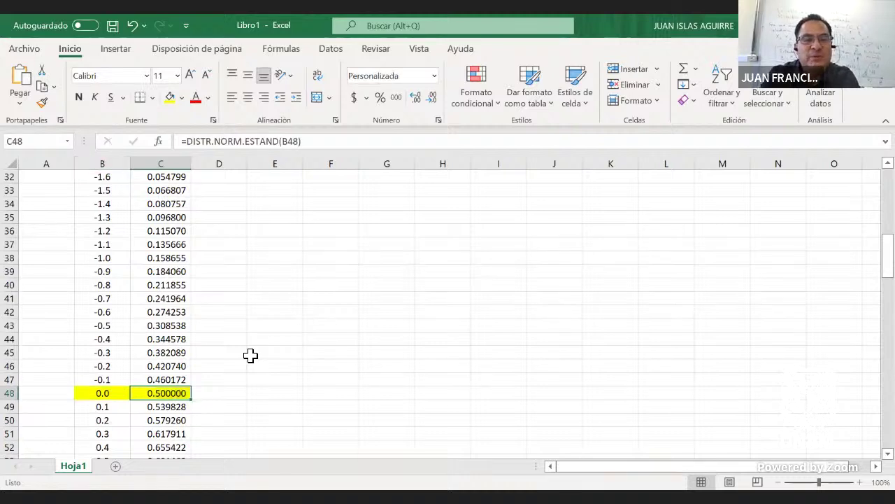
pyautogui.press('Down')
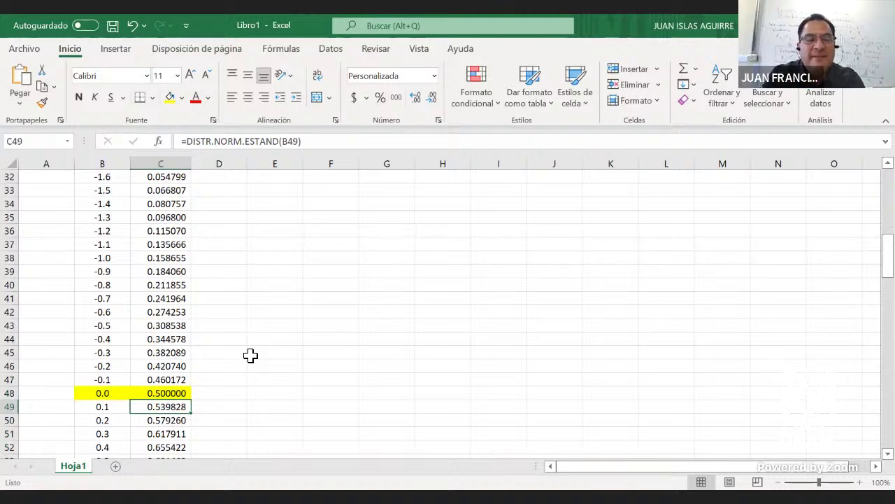
pyautogui.press('Left')
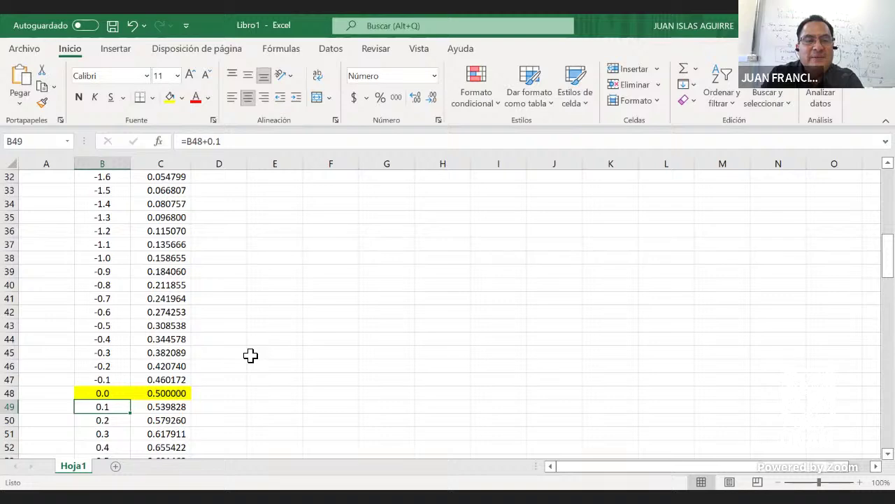
pyautogui.hotkey('ctrl', 'Down')
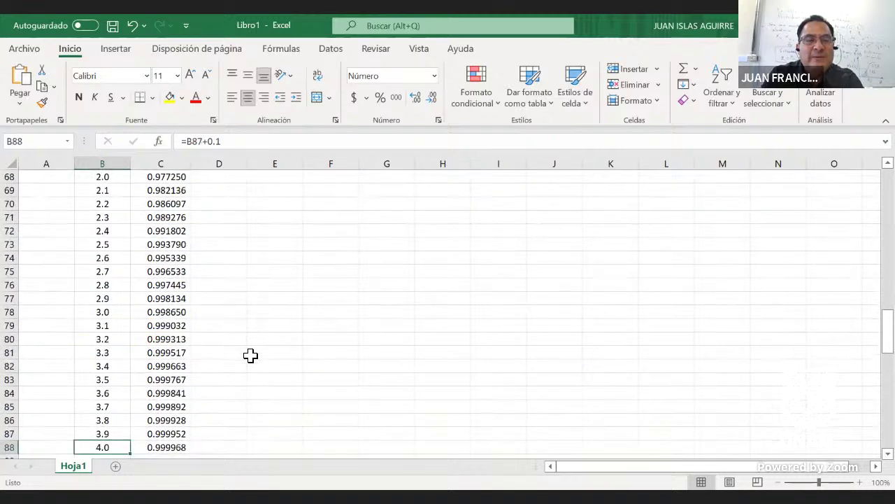
pyautogui.press('Right')
pyautogui.press('Left')
pyautogui.press('Right')
pyautogui.press('Right')
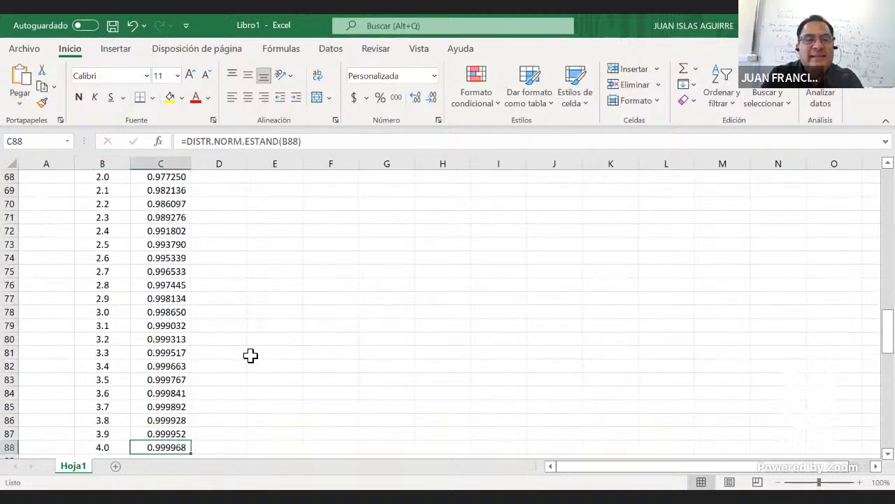
# - Review the F(z) values from Z = 4.0 back up to the yellow Z = 0.0 row
pyautogui.press('Up')
pyautogui.press('Up')
pyautogui.press('Up')
pyautogui.press('Up')
pyautogui.press('Up')
pyautogui.press('Up')
pyautogui.press('Up')
pyautogui.press('Up')
pyautogui.press('Up')
pyautogui.press('Up')
pyautogui.press('Up')
pyautogui.press('Up')
pyautogui.press('Up')
pyautogui.press('Up')
pyautogui.press('Up')
pyautogui.press('Up')
pyautogui.press('Up')
pyautogui.press('Up')
pyautogui.press('Up')
pyautogui.press('Up')
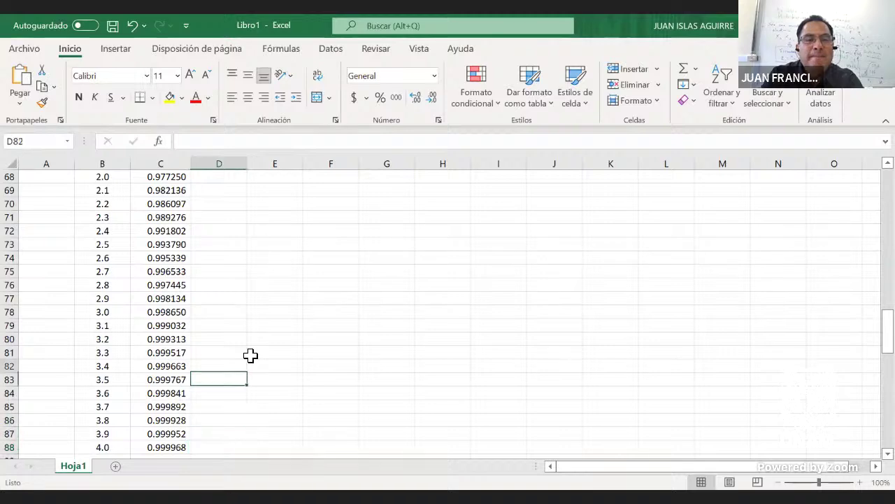
pyautogui.press('Up')
pyautogui.press('Up')
pyautogui.press('Up')
pyautogui.press('Up')
pyautogui.press('Up')
pyautogui.press('Up')
pyautogui.press('Up')
pyautogui.press('Up')
pyautogui.press('Up')
pyautogui.press('Up')
pyautogui.press('Up')
pyautogui.press('Up')
pyautogui.press('Up')
pyautogui.press('Down')
pyautogui.press('Down')
pyautogui.press('Down')
pyautogui.press('Down')
pyautogui.press('Down')
pyautogui.press('Down')
pyautogui.press('Down')
pyautogui.press('Down')
pyautogui.press('Down')
pyautogui.press('Down')
pyautogui.press('Down')
pyautogui.press('Down')
pyautogui.press('Down')
pyautogui.press('Down')
pyautogui.press('Down')
pyautogui.press('Down')
pyautogui.press('Down')
pyautogui.press('Down')
pyautogui.press('Up')
pyautogui.press('Up')
pyautogui.press('Up')
pyautogui.press('Up')
pyautogui.press('Left')
pyautogui.press('Right')
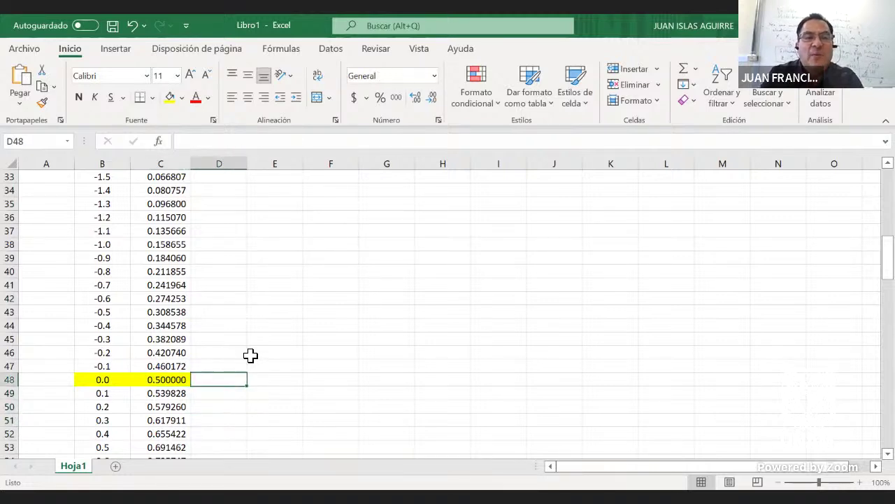
# - Review the table from the yellow Z = 0.0 row back up to its first F(z) value in C8
pyautogui.press('Left')
pyautogui.press('Left')
pyautogui.press('Up')
pyautogui.press('Up')
pyautogui.press('Right')
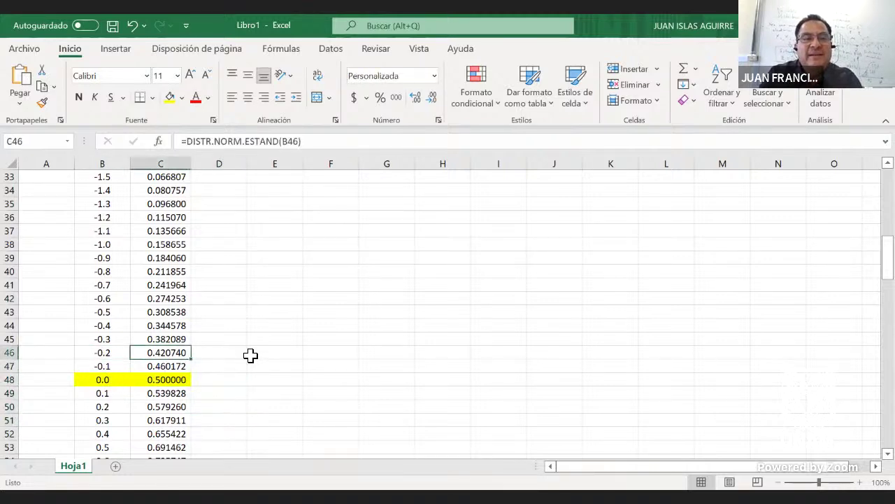
pyautogui.hotkey('ctrl', 'Up')
pyautogui.hotkey('ctrl', 'Up')
pyautogui.press('Down')
pyautogui.press('Down')
pyautogui.press('Down')
pyautogui.press('Down')
pyautogui.press('Down')
pyautogui.press('Down')
pyautogui.press('Down')
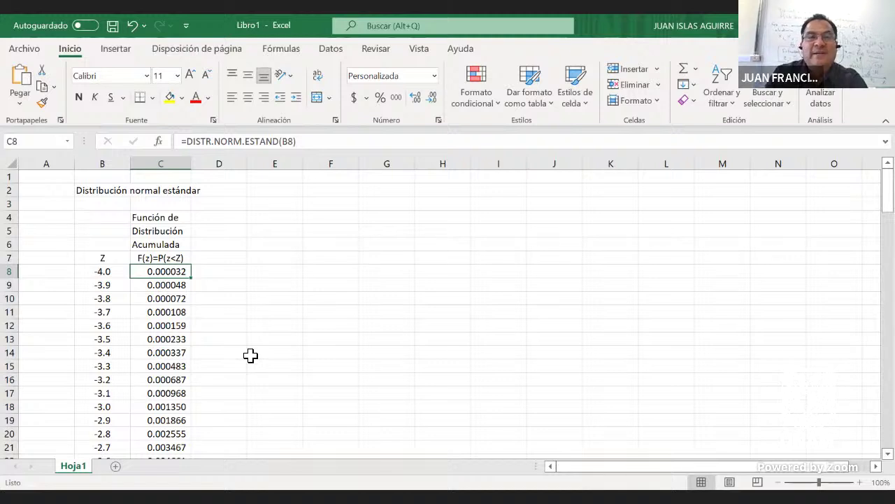
# - Examine the table's first row, comparing Z = -4.0 in B8 with its cumulative probability in C8
pyautogui.click(268, 275)
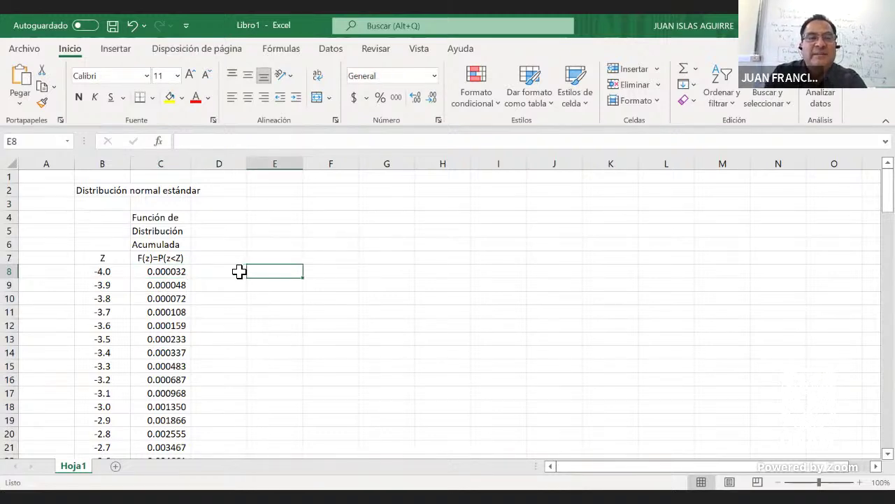
pyautogui.click(117, 274)
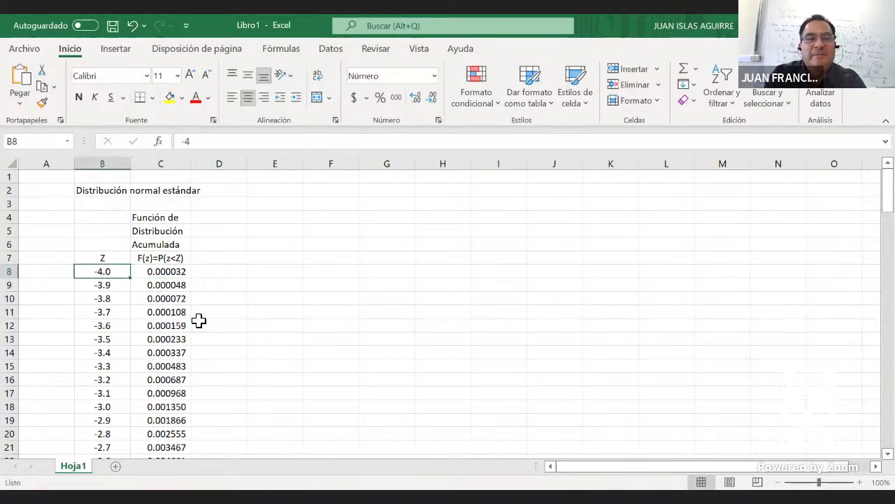
pyautogui.click(155, 296)
pyautogui.click(119, 276)
pyautogui.click(158, 272)
pyautogui.click(223, 270)
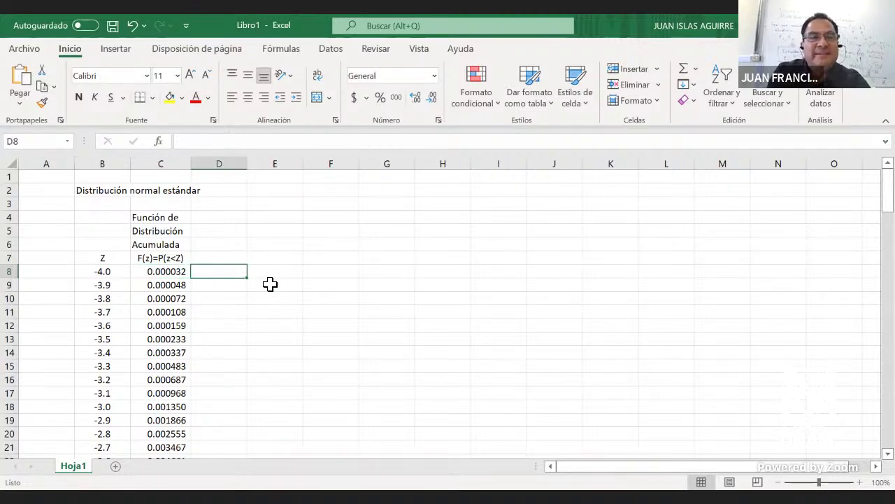
# - Examine the three-line column header Función de Distribución Acumulada in cells C4:C6
pyautogui.click(160, 233)
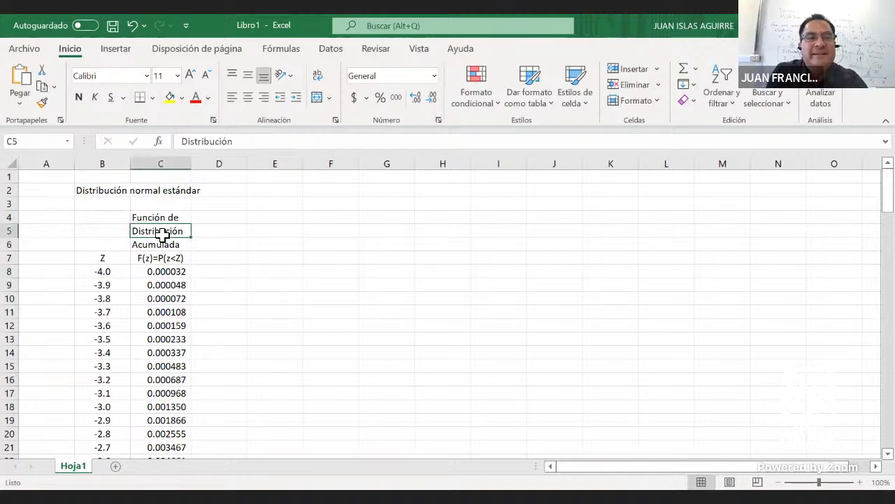
pyautogui.click(155, 218)
pyautogui.click(157, 231)
pyautogui.click(159, 245)
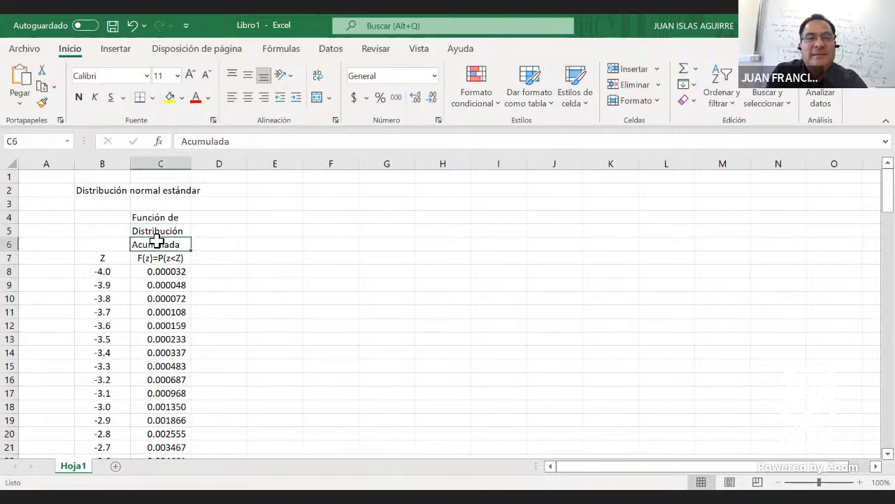
pyautogui.click(150, 234)
pyautogui.click(150, 221)
pyautogui.click(151, 230)
pyautogui.click(162, 245)
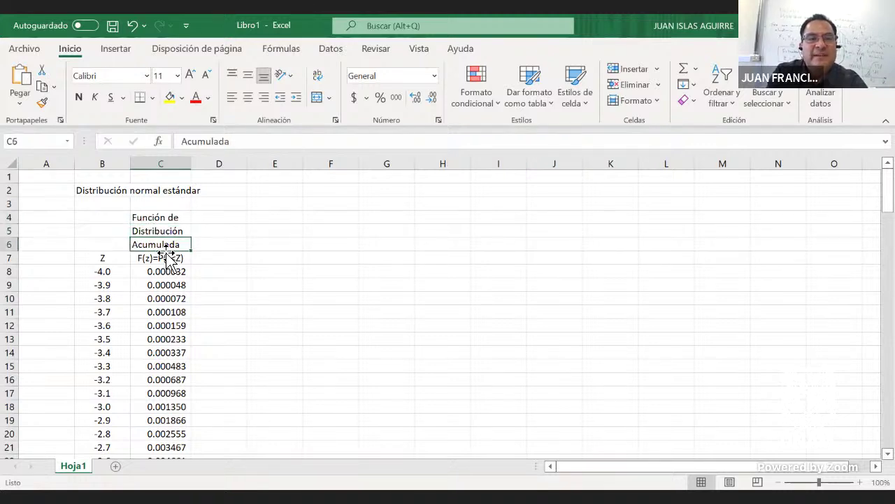
# - Examine the F(z)=P(z<Z) header in C7 and the first cumulative probabilities in C8:C11
pyautogui.click(167, 273)
pyautogui.click(169, 297)
pyautogui.click(168, 285)
pyautogui.click(171, 261)
pyautogui.click(224, 270)
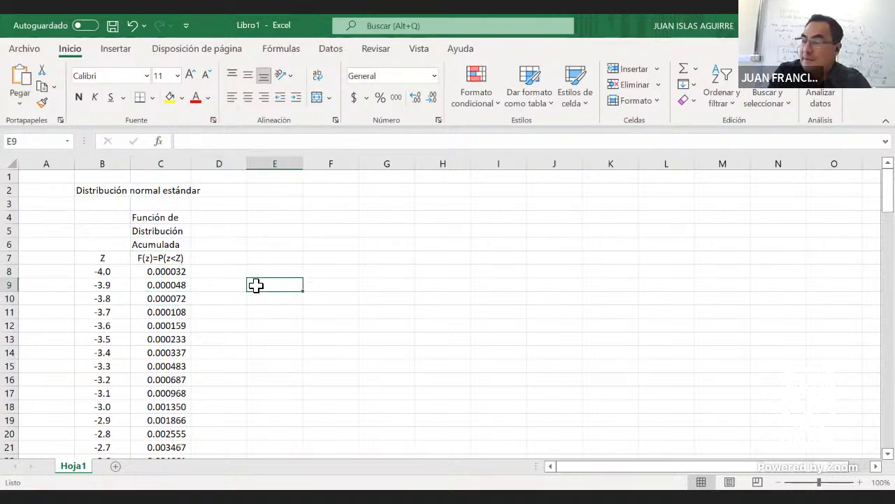
pyautogui.click(186, 273)
pyautogui.click(176, 314)
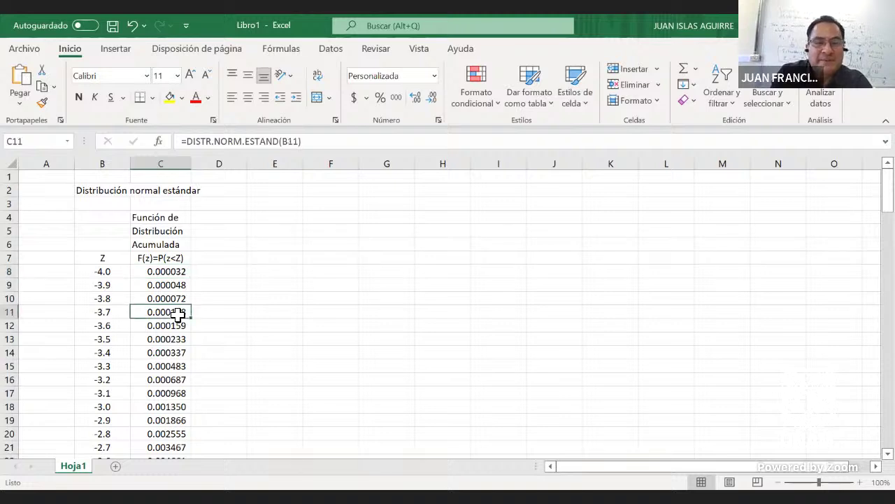
pyautogui.click(184, 274)
pyautogui.click(159, 258)
pyautogui.click(174, 314)
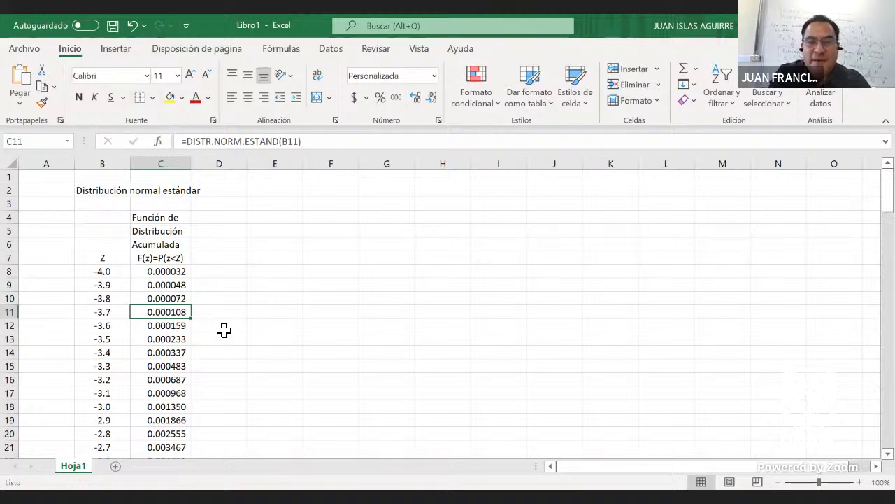
pyautogui.click(211, 312)
pyautogui.click(175, 273)
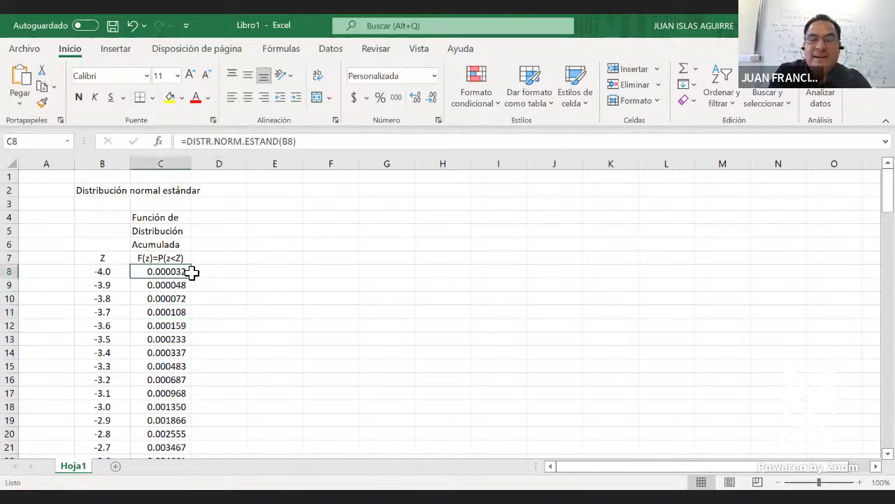
pyautogui.click(172, 261)
pyautogui.click(235, 296)
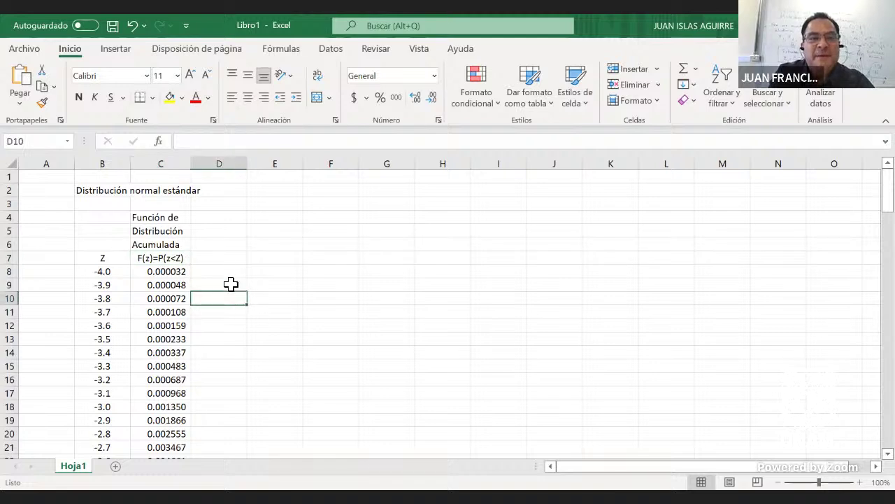
# - From an empty cell, insert a blank scatter chart with smooth lines and markers and place it beside the table, starting around E2
pyautogui.click(222, 260)
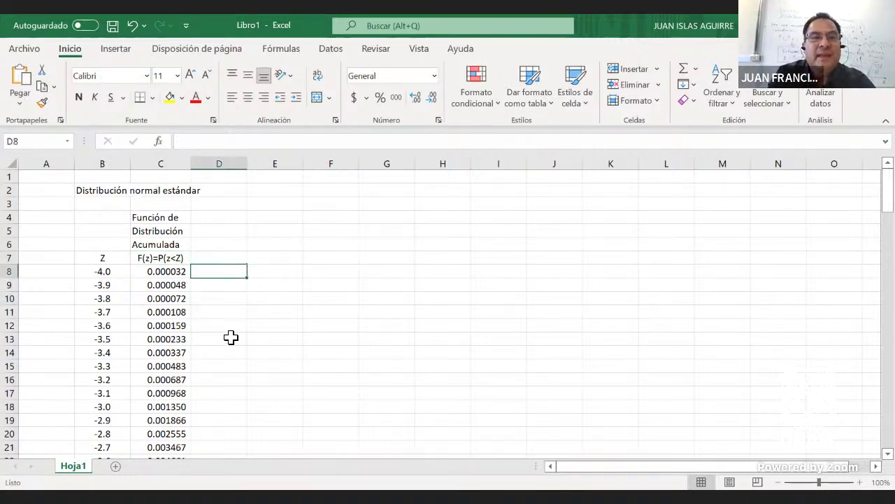
pyautogui.press('Down')
pyautogui.press('Right')
pyautogui.click(263, 229)
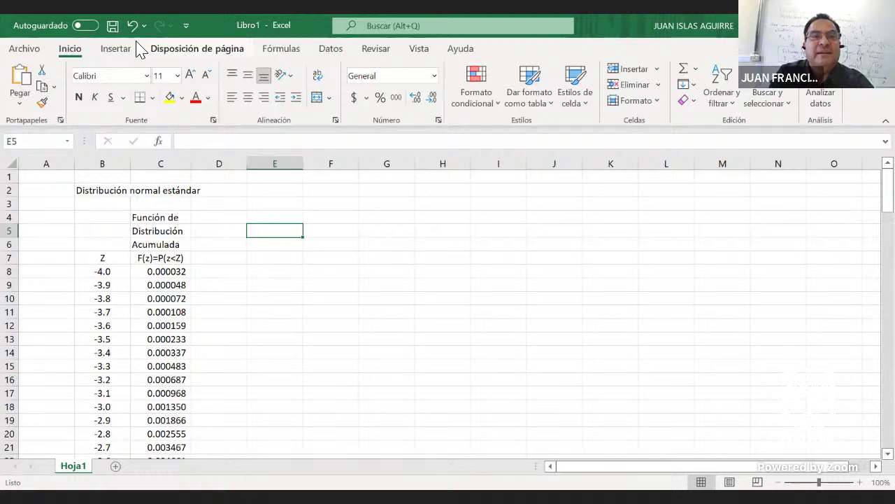
pyautogui.click(117, 49)
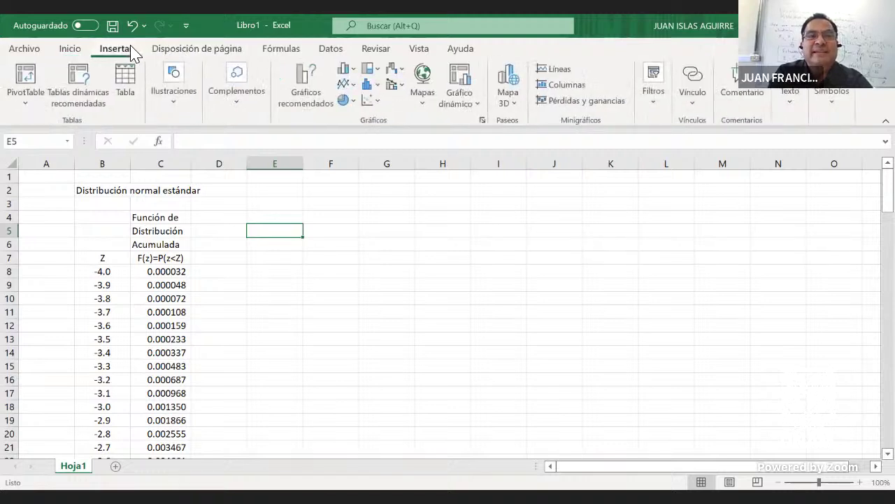
pyautogui.click(369, 102)
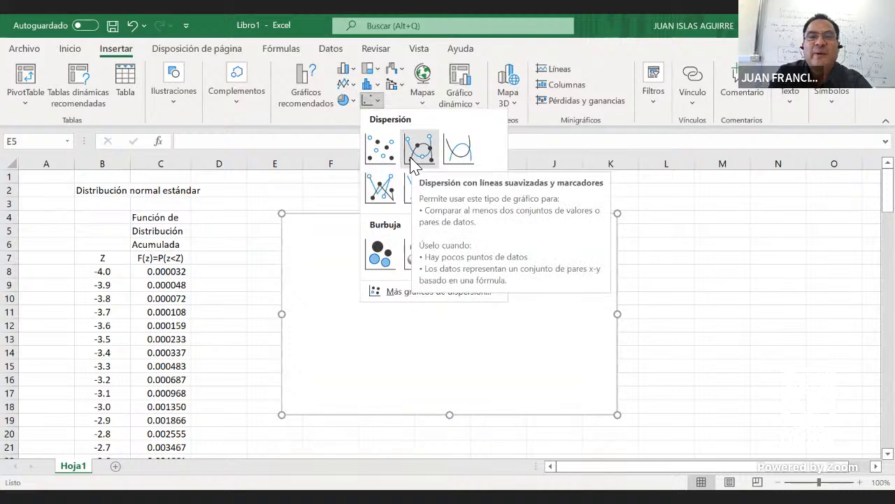
pyautogui.click(413, 160)
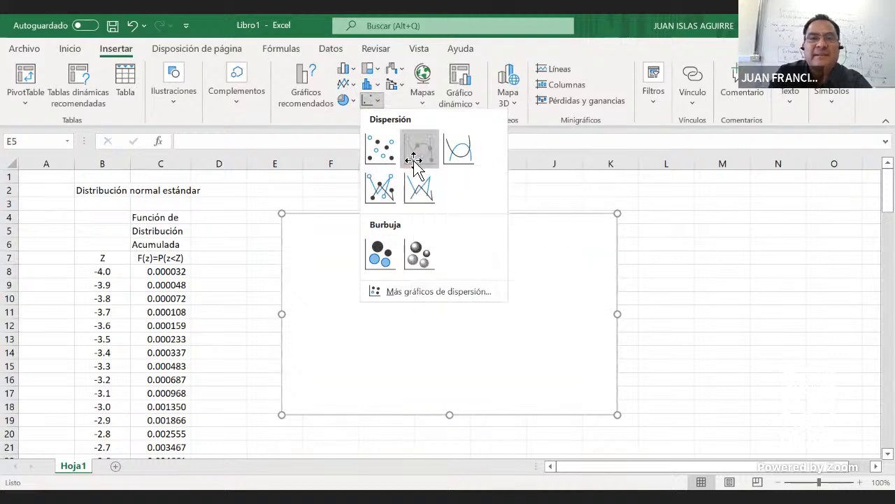
pyautogui.moveTo(316, 225); pyautogui.dragTo(297, 201)
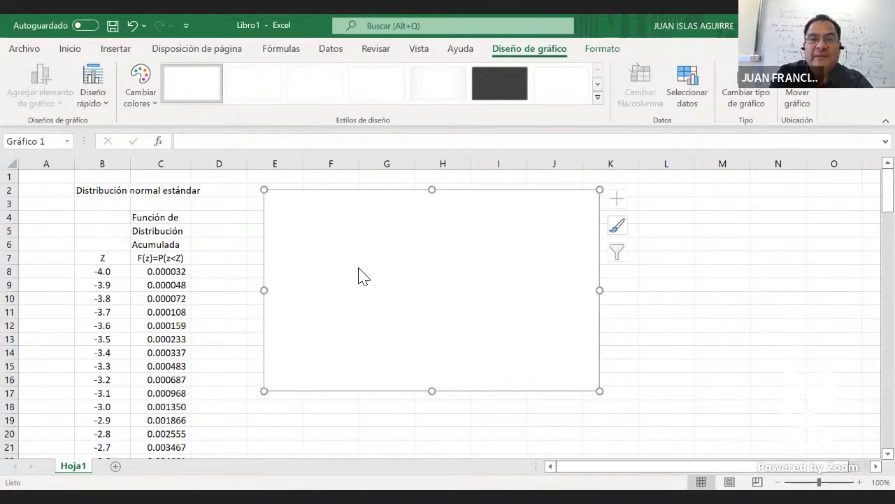
# - Add a data series to the blank chart with the Z values in B8:B88 as its X values
pyautogui.rightClick(361, 276)
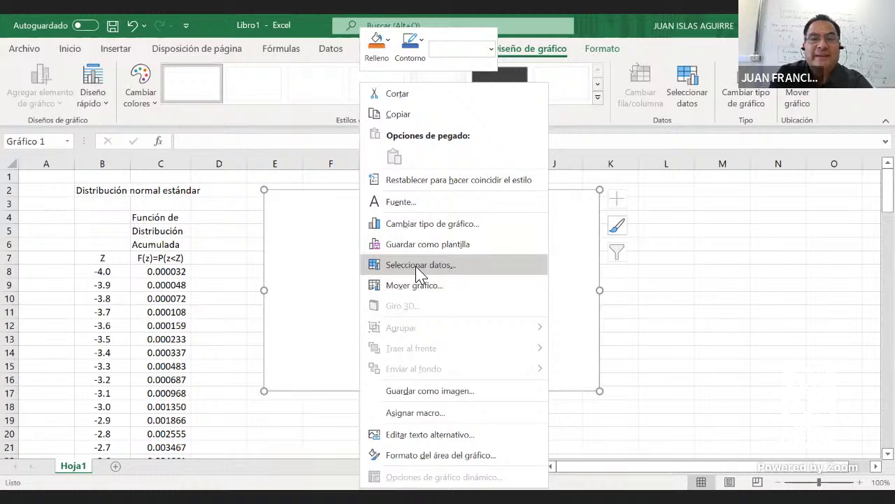
pyautogui.click(420, 269)
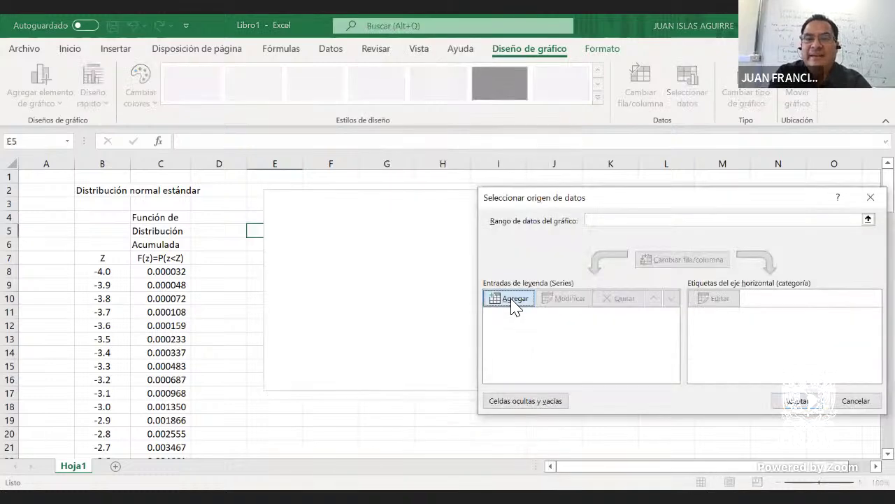
pyautogui.click(514, 299)
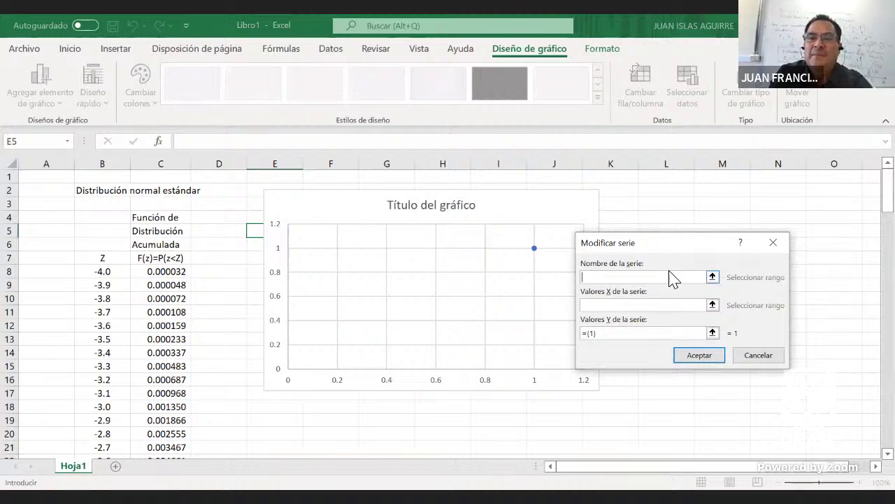
pyautogui.click(713, 305)
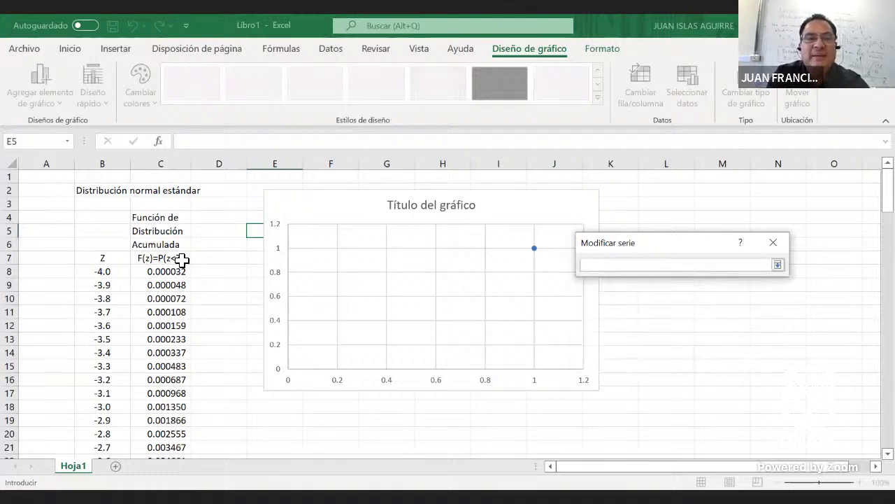
pyautogui.click(105, 273)
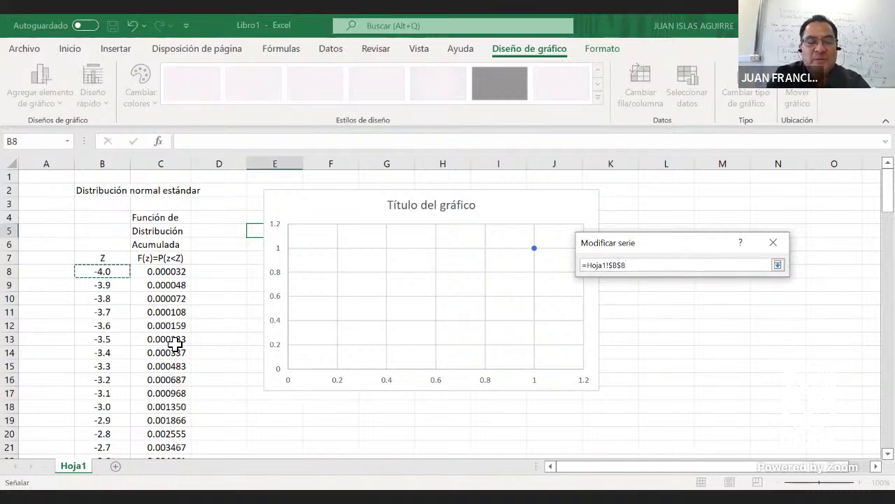
pyautogui.hotkey('ctrl', 'shift', 'Down')
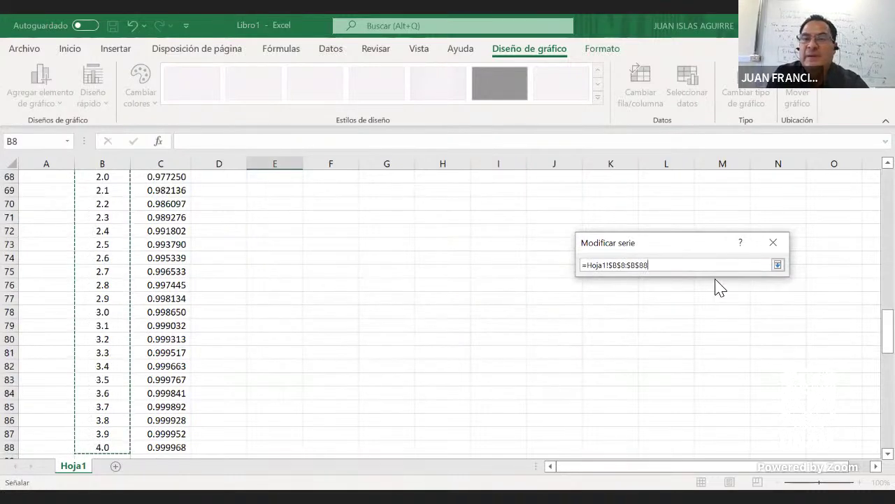
pyautogui.press('Return')
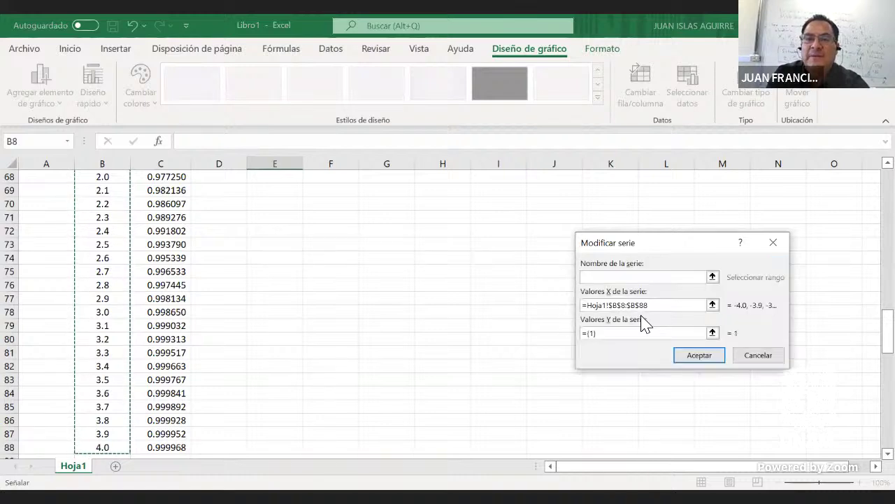
# - Set the series' Y values to the probabilities in C8:C88, accept the data source and view the finished chart
pyautogui.click(712, 333)
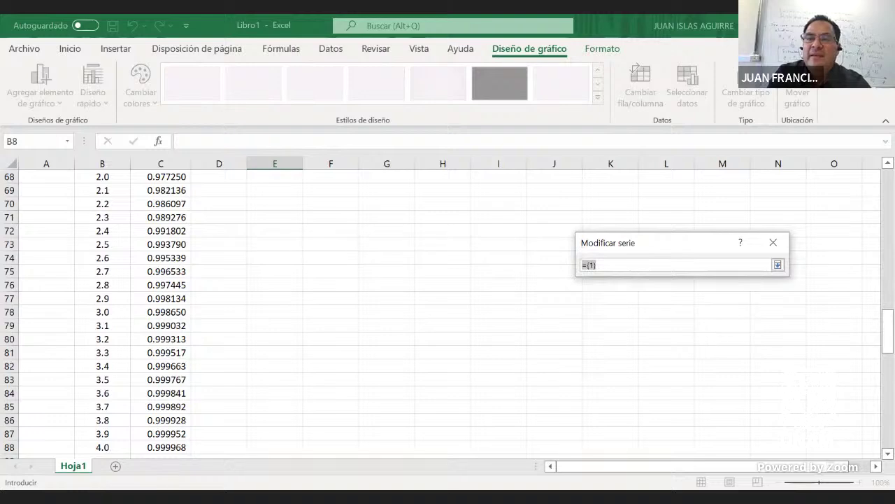
pyautogui.moveTo(887, 329); pyautogui.dragTo(887, 192)
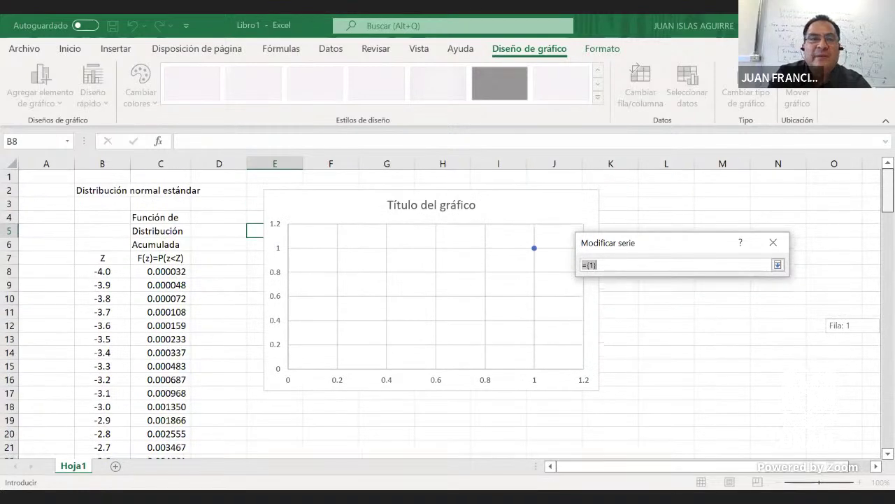
pyautogui.click(153, 272)
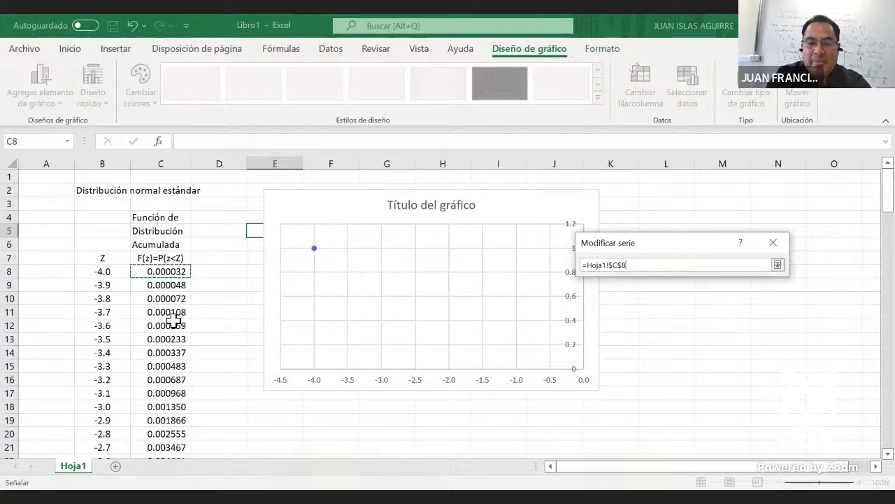
pyautogui.hotkey('ctrl', 'shift', 'Down')
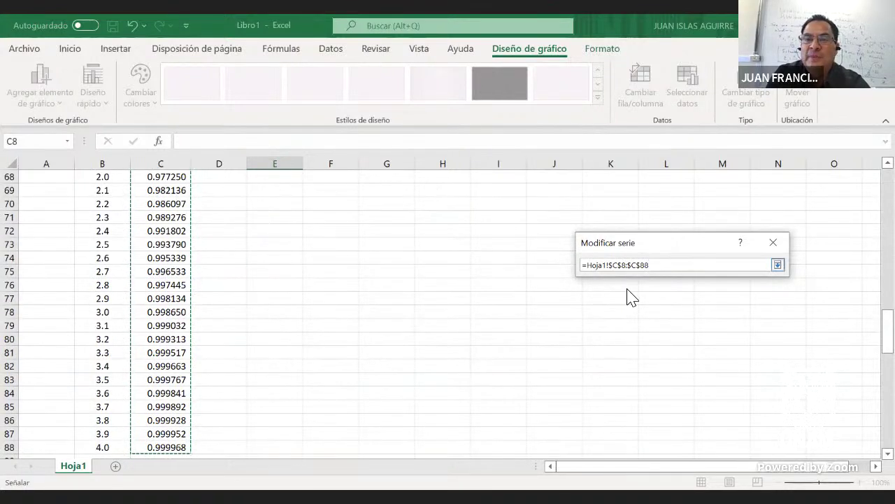
pyautogui.press('Return')
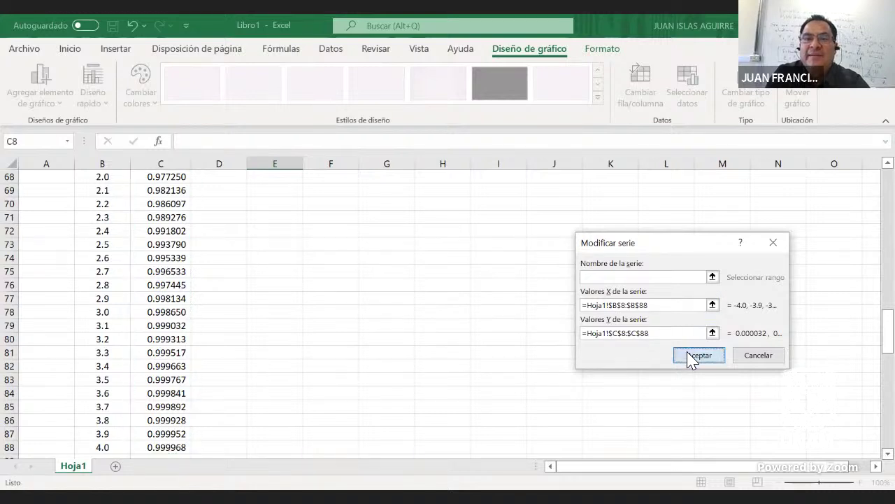
pyautogui.click(692, 358)
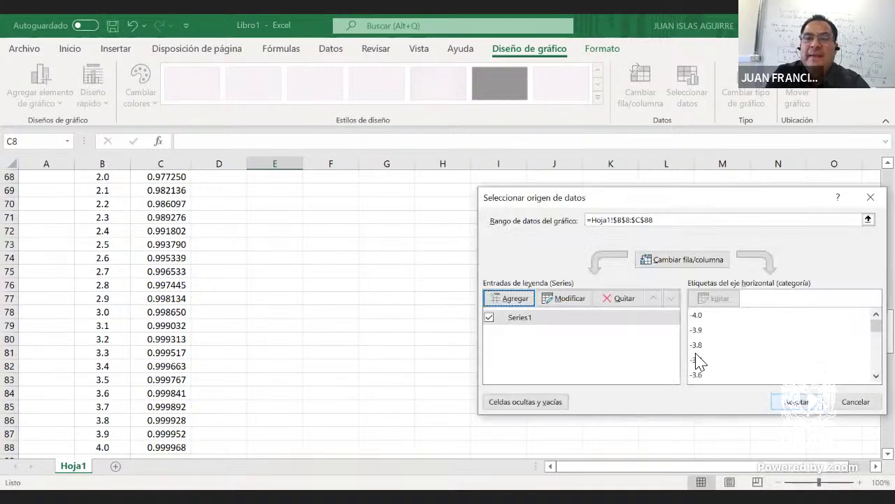
pyautogui.press('Return')
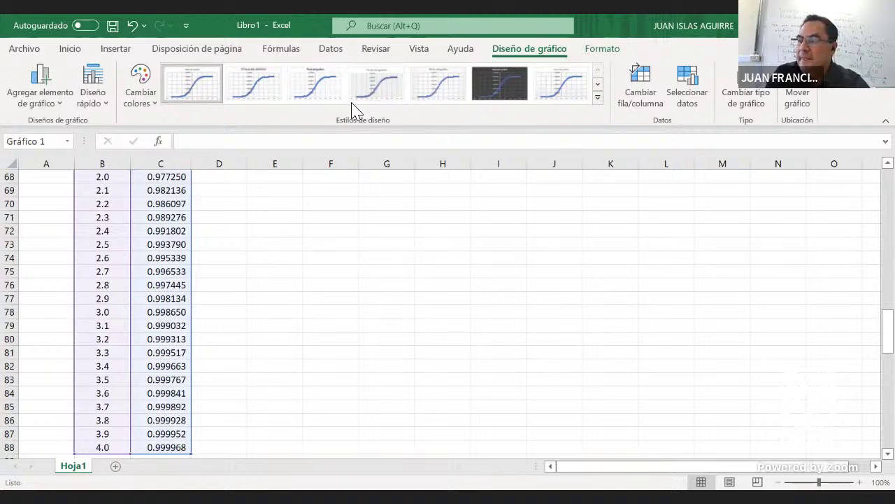
pyautogui.click(367, 307)
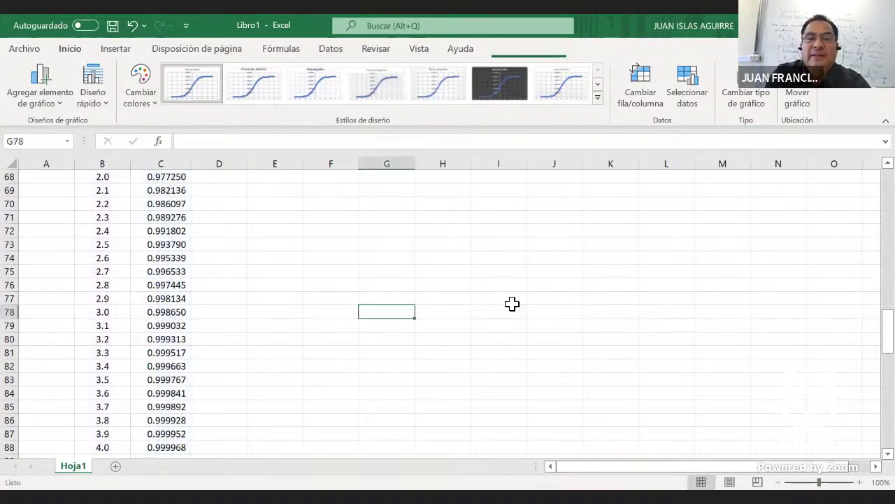
pyautogui.moveTo(887, 331); pyautogui.dragTo(887, 187)
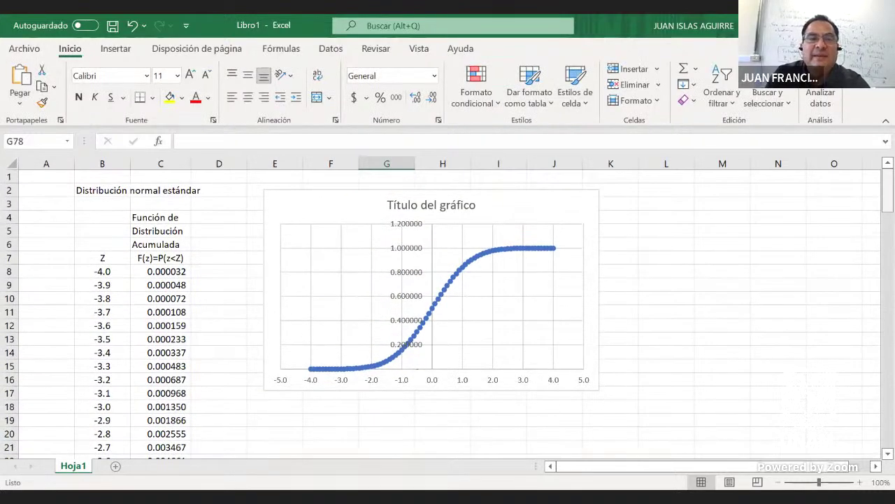
# - Move the chart against the table, starting around D4, and title it "Función de Distribución Acumulativa Normal Estándar"
pyautogui.moveTo(280, 207); pyautogui.dragTo(217, 231)
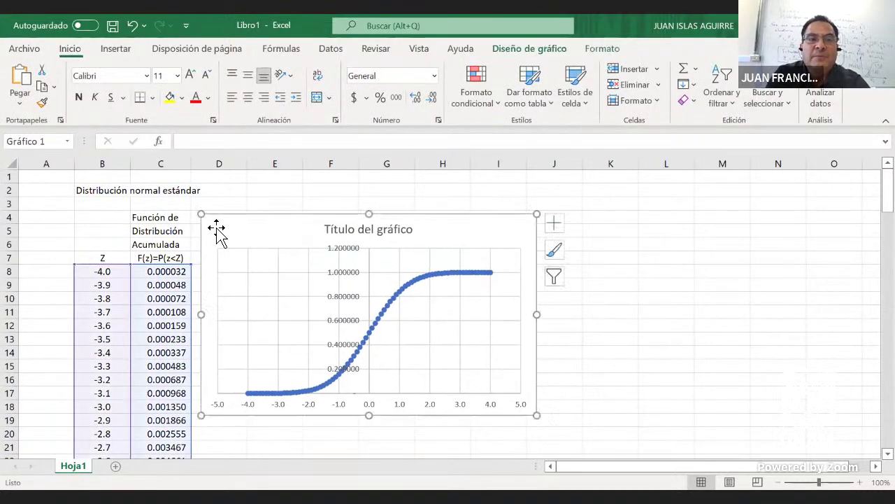
pyautogui.doubleClick(353, 233)
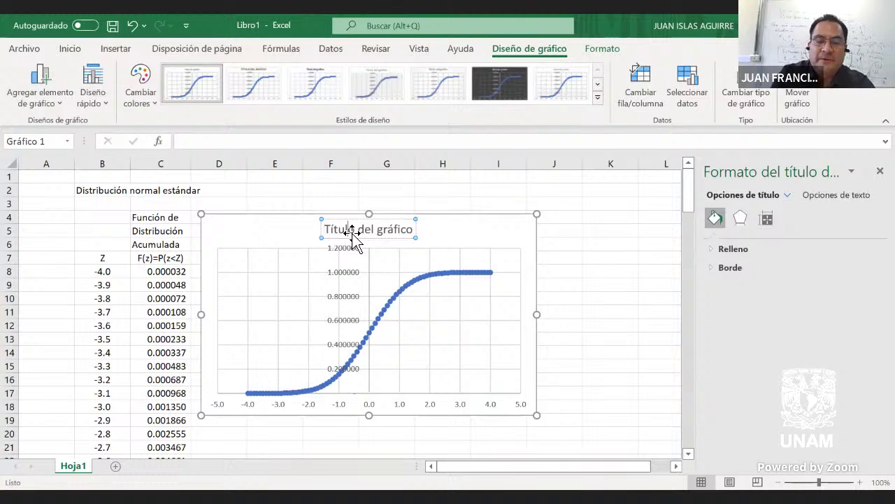
pyautogui.write('Función de Distribucio')
pyautogui.write('n Acumulativa')
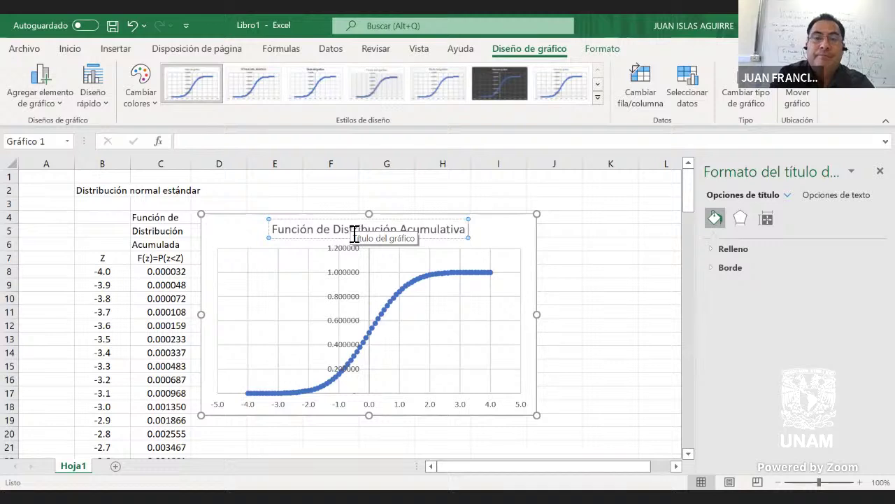
pyautogui.press('Escape')
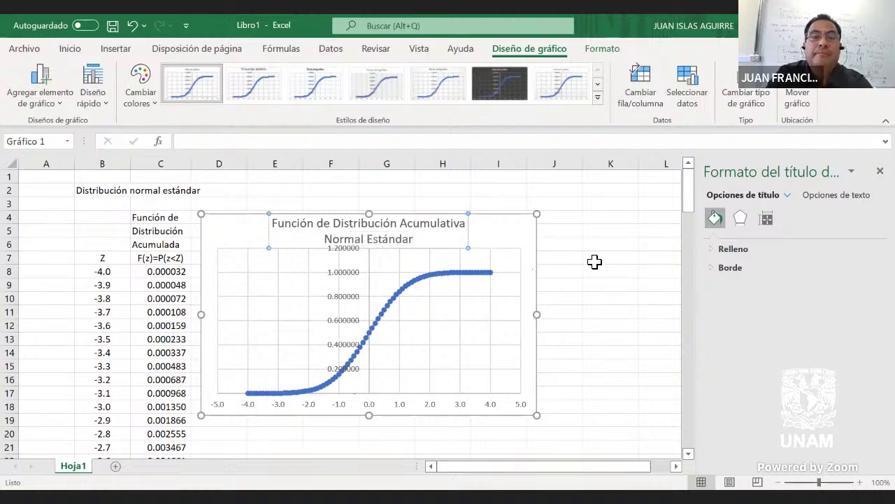
pyautogui.click(580, 278)
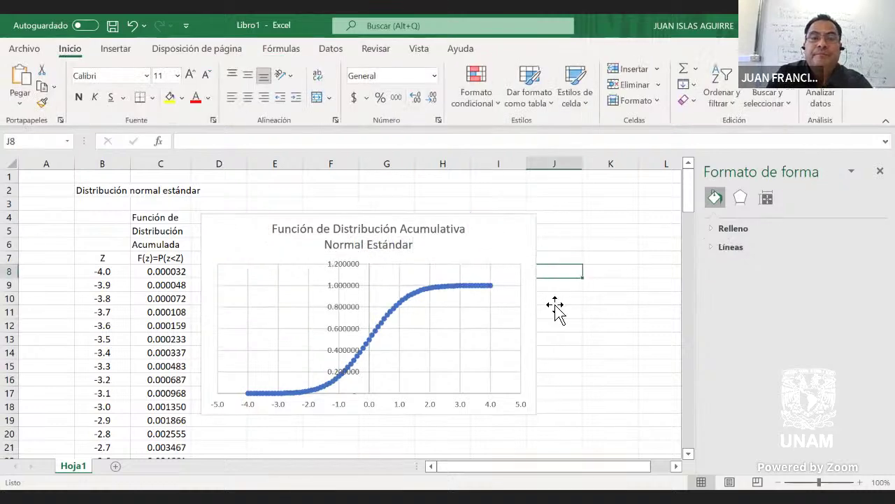
# - Add axis titles to the chart and set the vertical axis title to "Probabilidad Acumulativa"
pyautogui.click(529, 236)
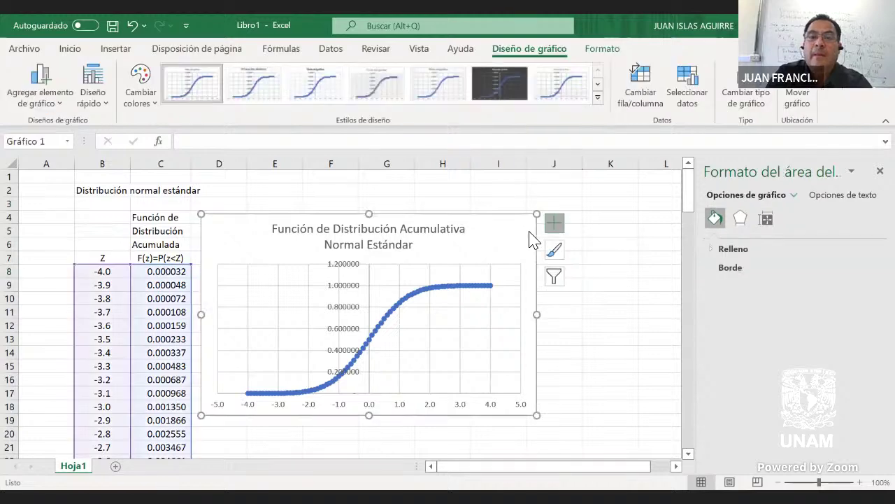
pyautogui.click(554, 222)
pyautogui.click(603, 258)
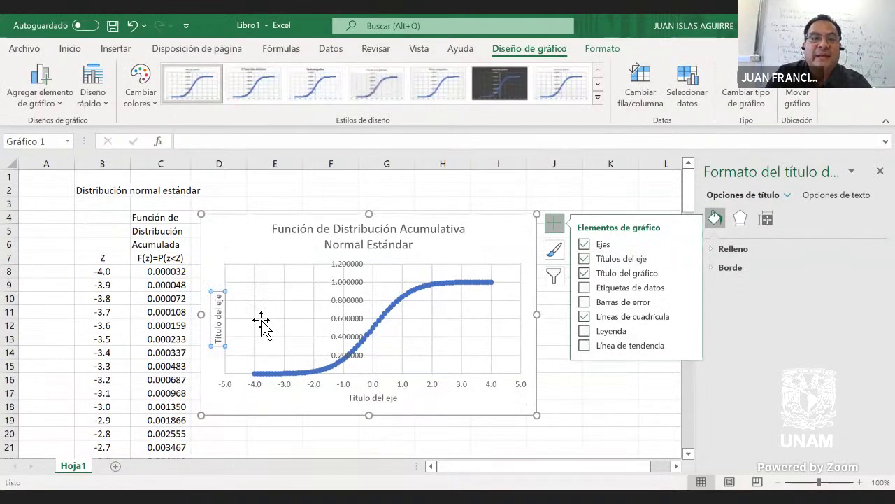
pyautogui.click(221, 321)
pyautogui.tripleClick(219, 323)
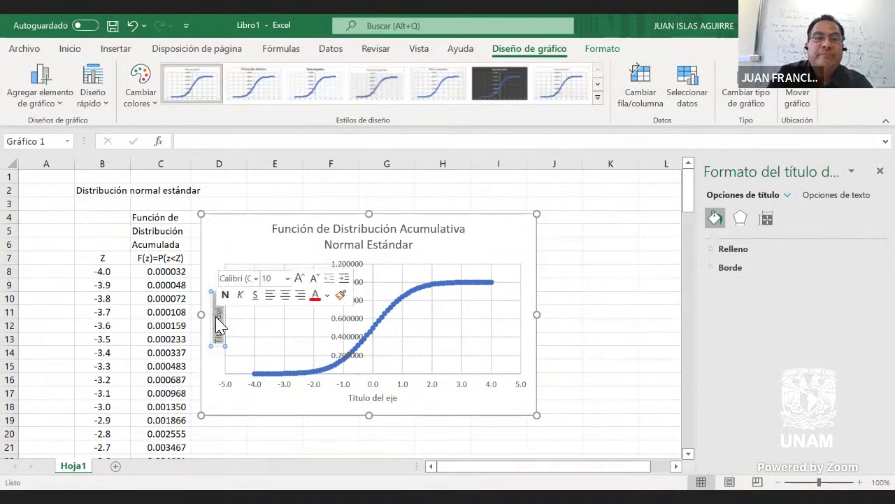
pyautogui.write('F(z)')
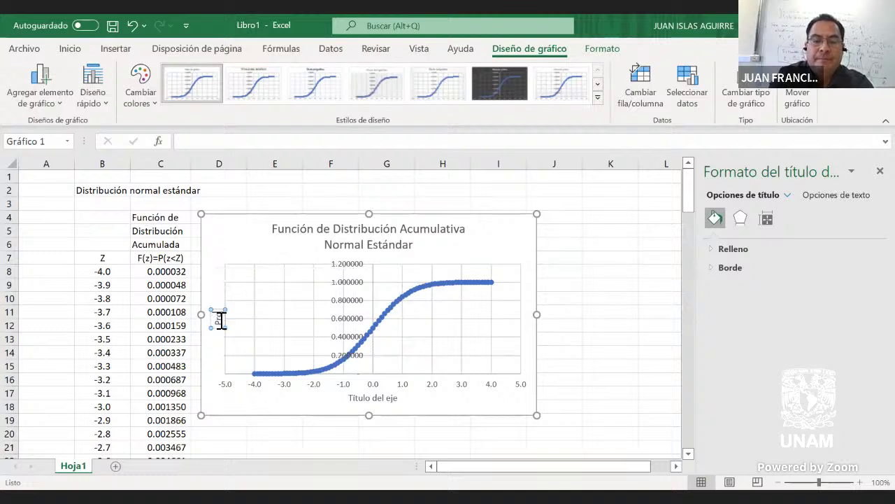
pyautogui.write('bilidad')
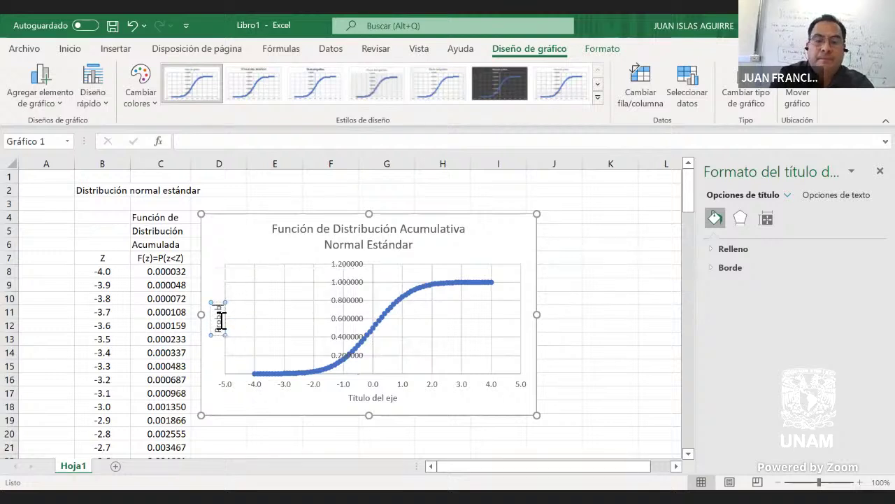
pyautogui.write(' Acu')
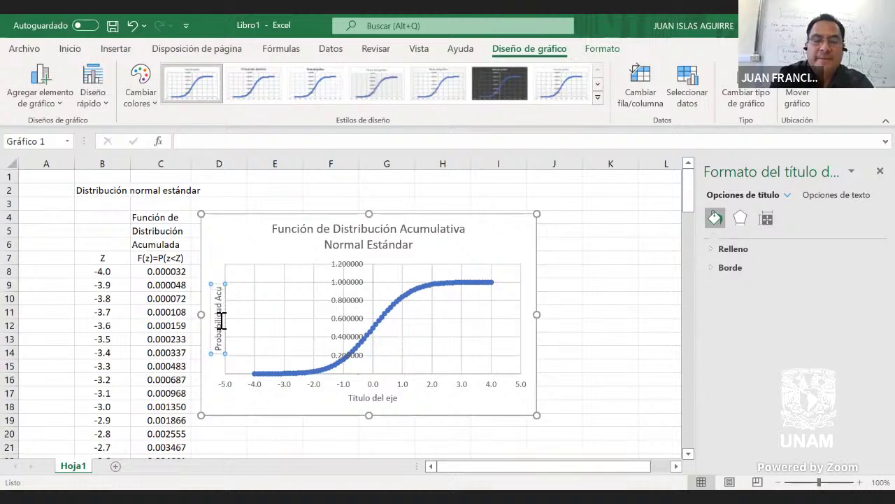
pyautogui.write('muladiva')
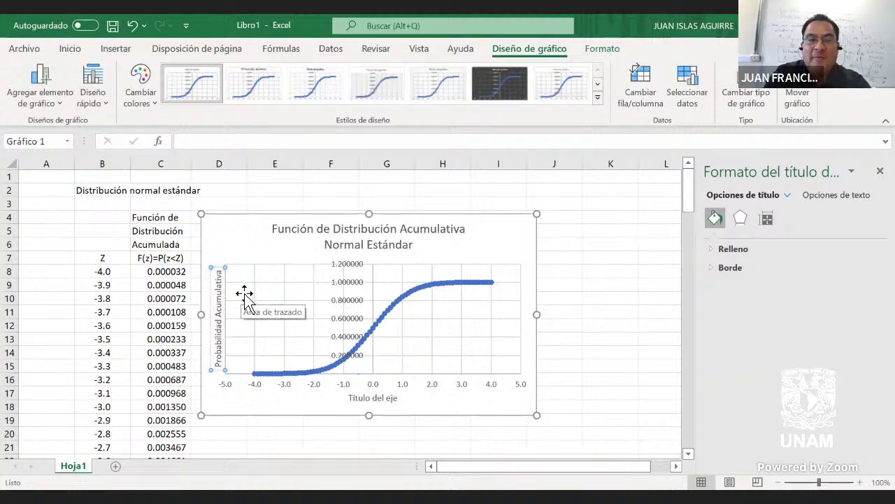
pyautogui.click(572, 312)
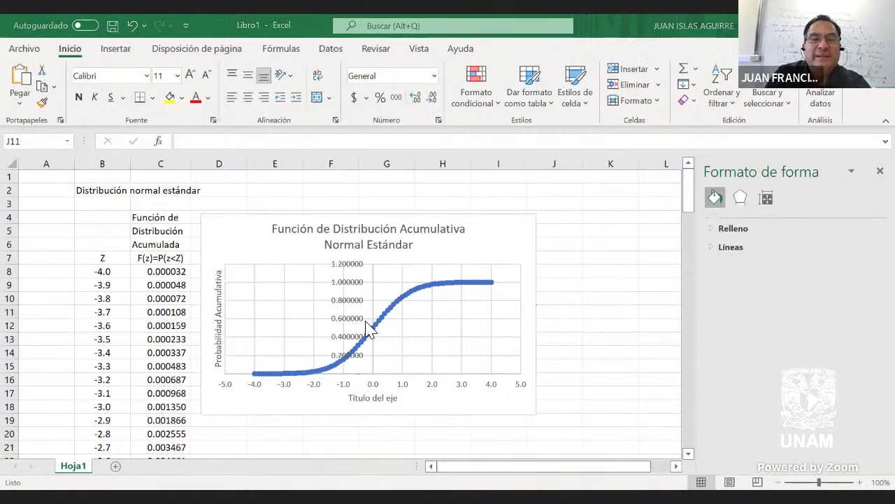
# - Set the chart's horizontal axis title to "Valor de Z"
pyautogui.click(358, 399)
pyautogui.tripleClick(359, 398)
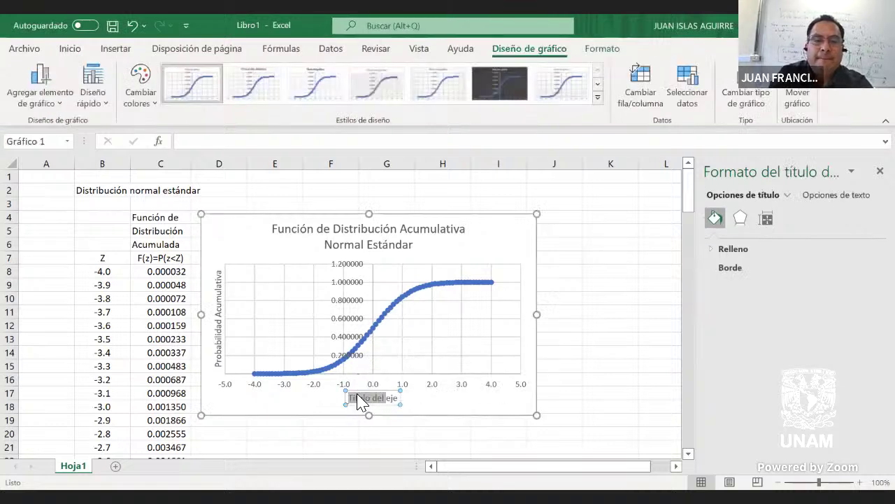
pyautogui.write('Valor de')
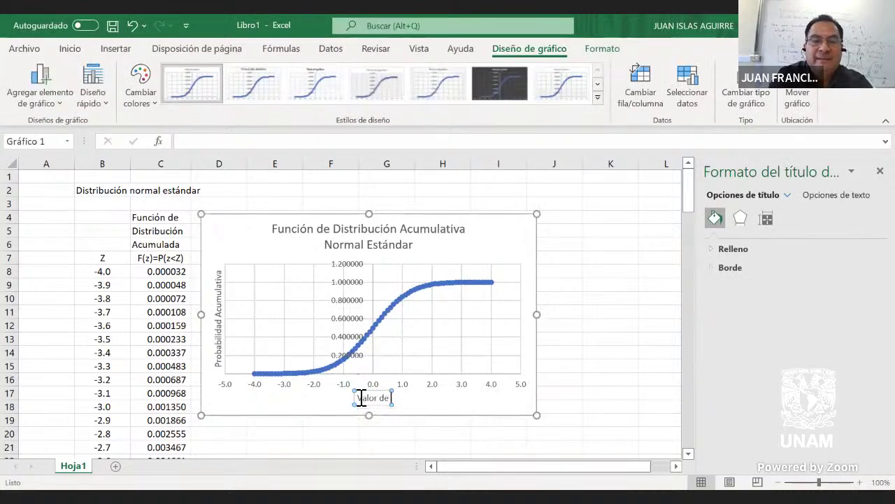
pyautogui.write(' Z')
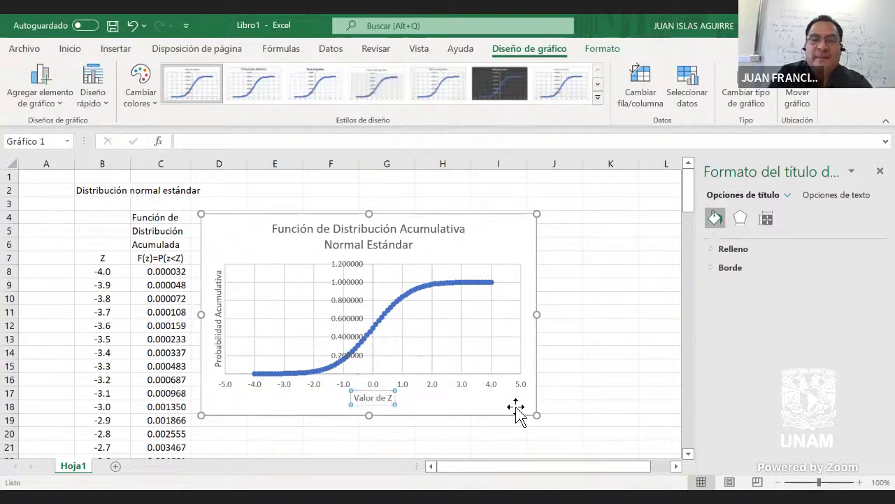
pyautogui.click(573, 388)
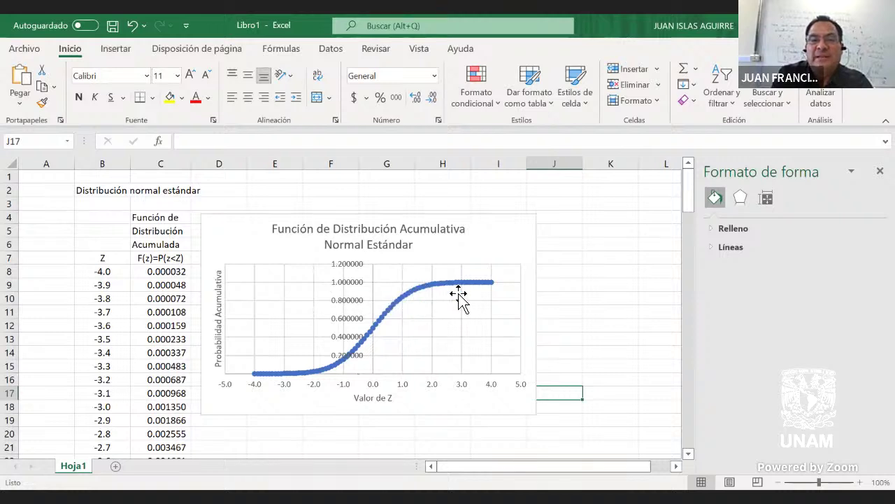
# - Set the maximum bound of the chart's vertical axis to 1
pyautogui.click(343, 287)
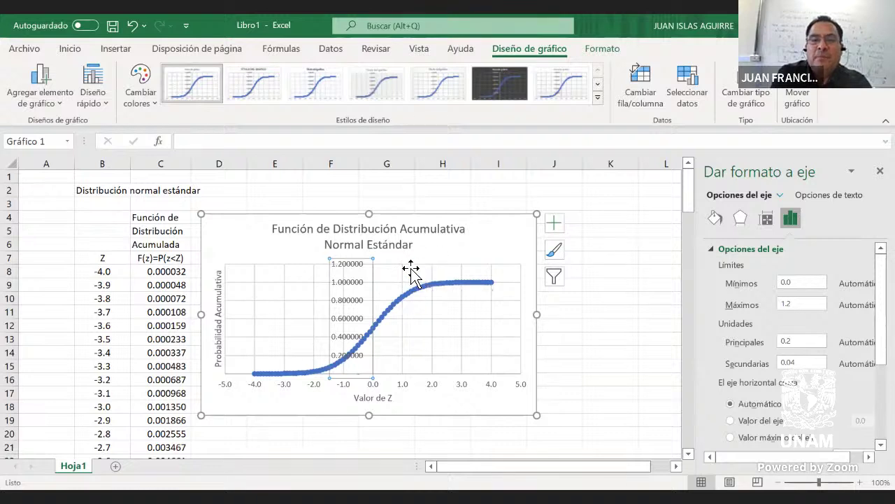
pyautogui.moveTo(439, 274)
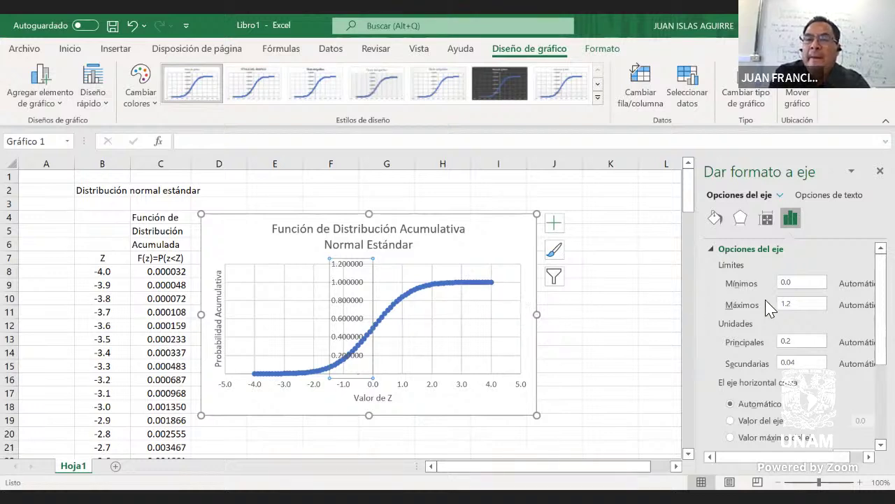
pyautogui.doubleClick(800, 310)
pyautogui.write('1')
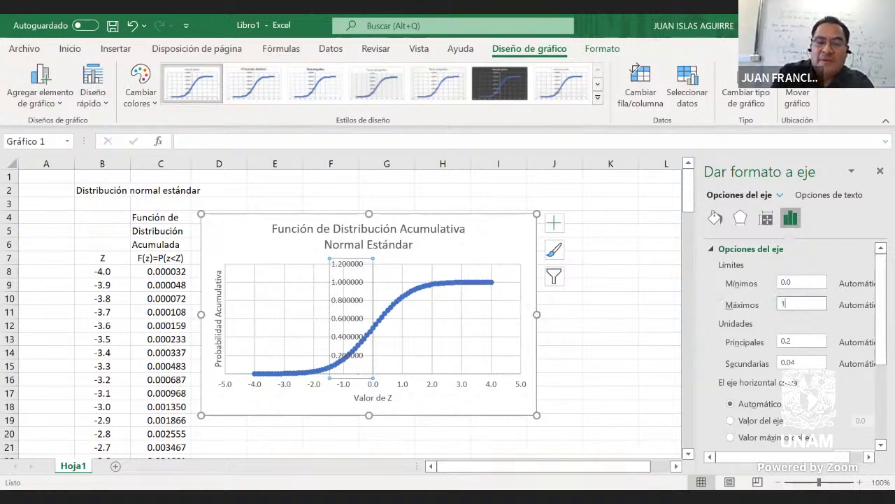
pyautogui.press('Return')
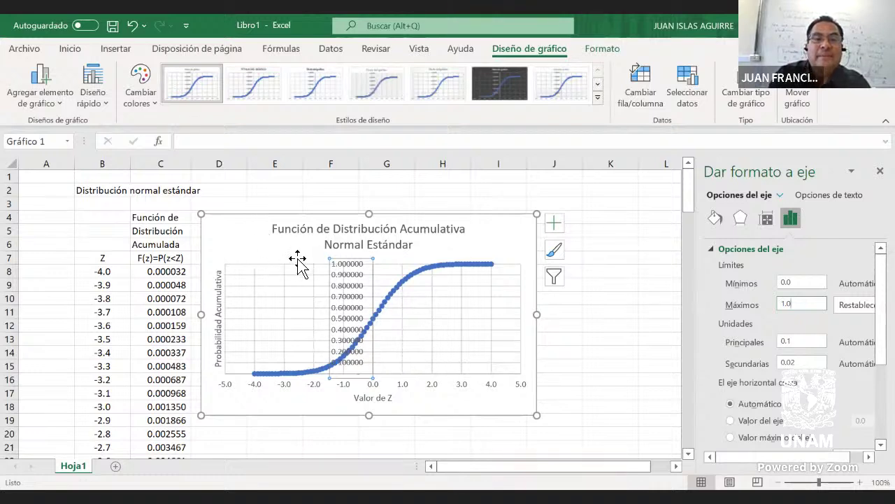
# - Set the line of the chart's vertical axis to no line (Sin línea)
pyautogui.click(767, 219)
pyautogui.click(717, 218)
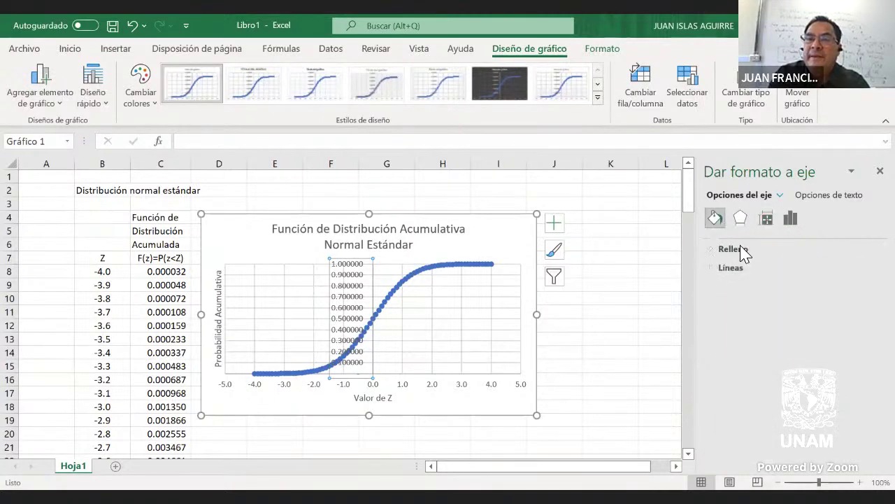
pyautogui.click(732, 269)
pyautogui.click(741, 289)
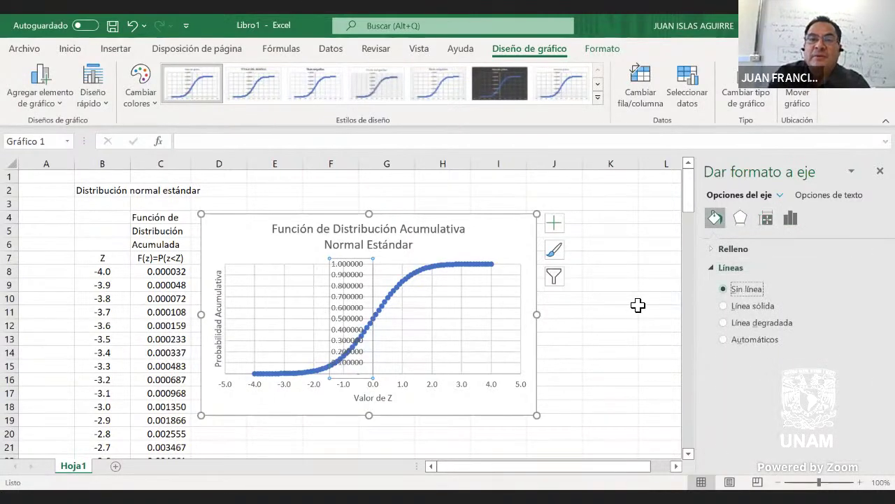
pyautogui.click(629, 301)
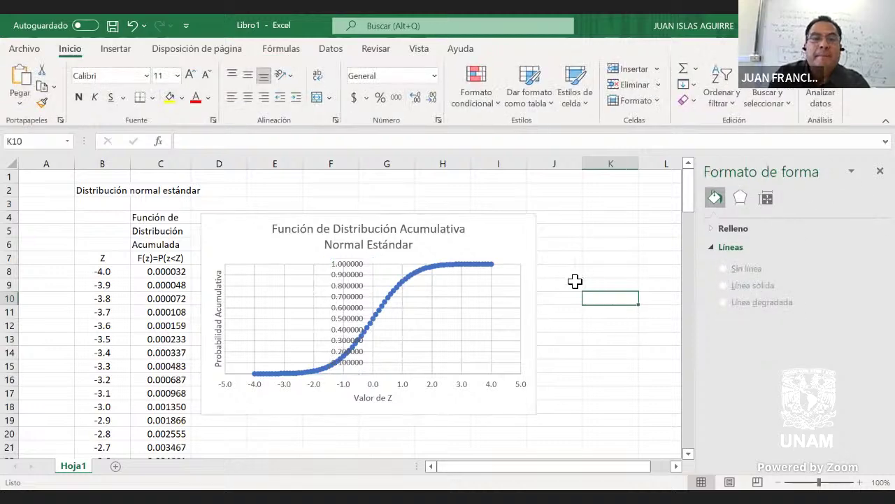
# - Remove the border of the chart area and move the chart away from the table, leaving column D free
pyautogui.click(238, 227)
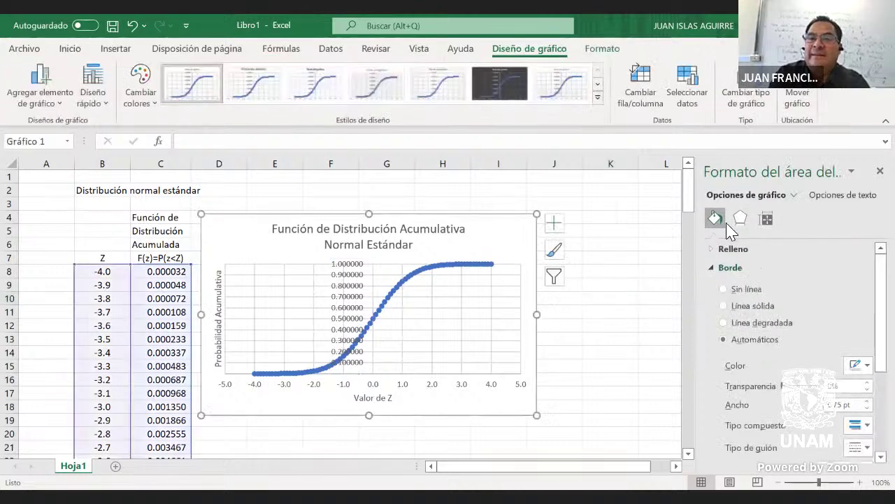
pyautogui.click(731, 289)
pyautogui.click(591, 244)
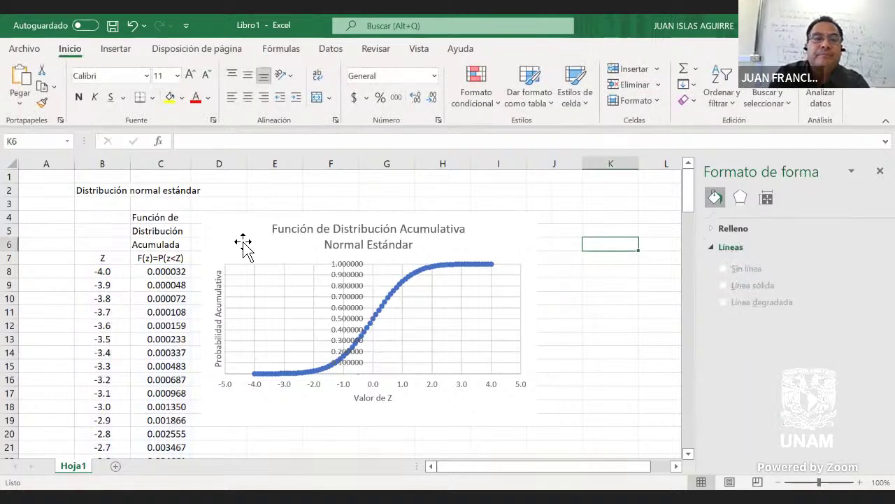
pyautogui.moveTo(241, 244); pyautogui.dragTo(310, 202)
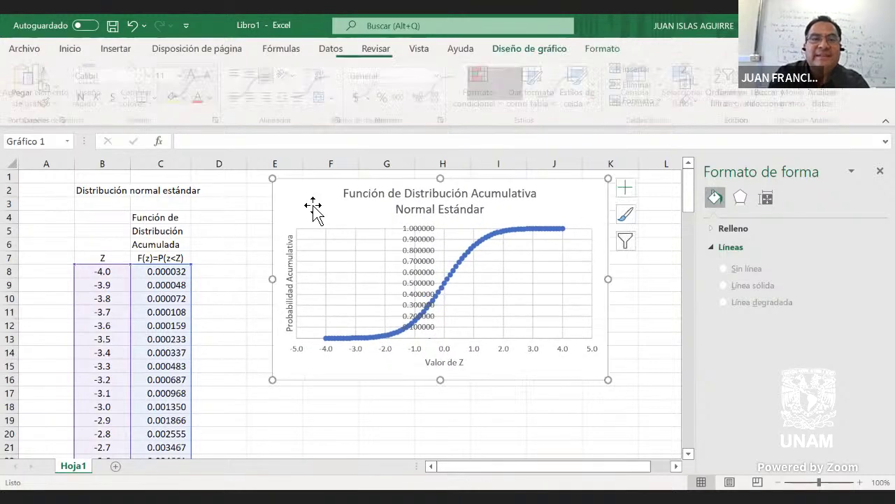
pyautogui.click(228, 285)
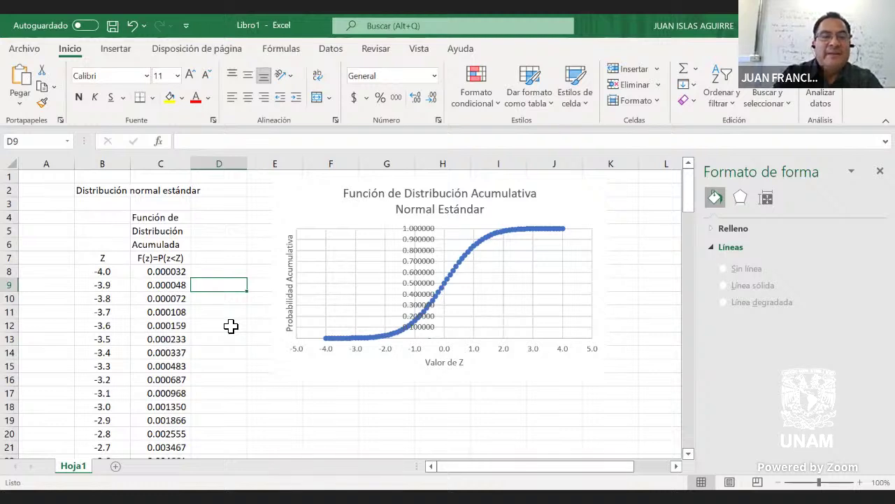
# - Enter the header f(z) in D7 beside the cumulative column and centre it
pyautogui.press('Left')
pyautogui.press('Right')
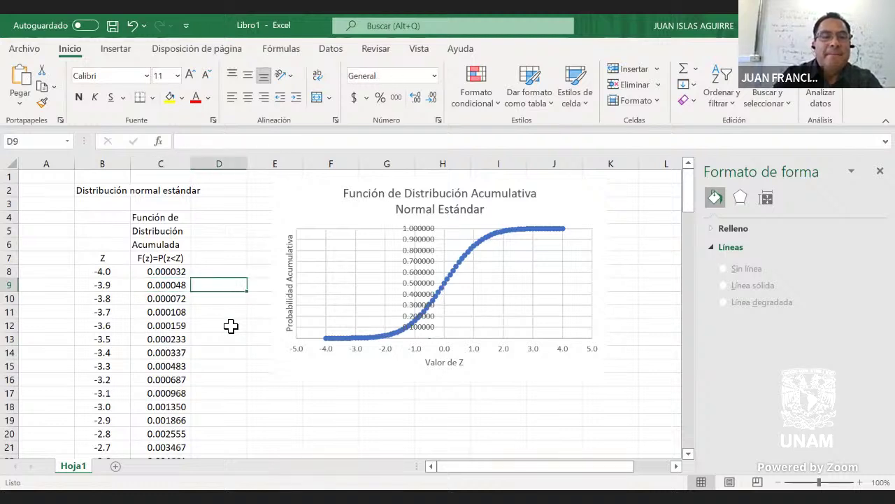
pyautogui.press('Up')
pyautogui.press('Up')
pyautogui.write('f(')
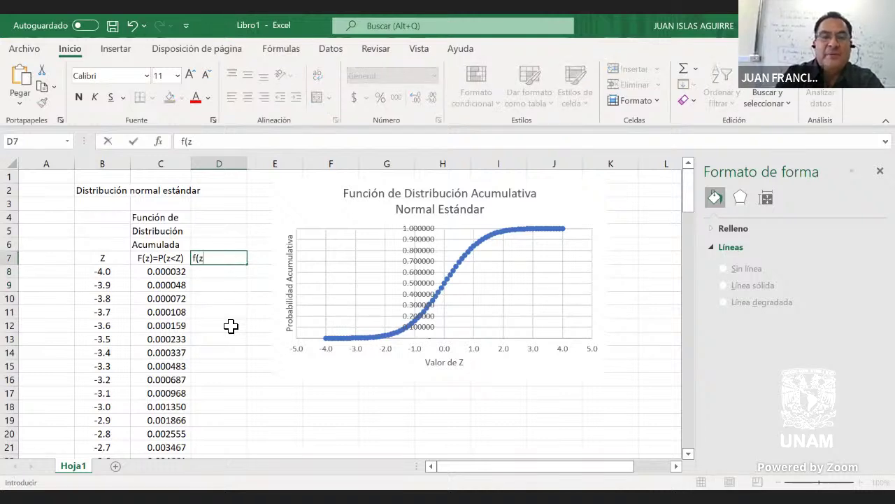
pyautogui.write('z)')
pyautogui.press('Return')
pyautogui.press('Up')
pyautogui.click(248, 98)
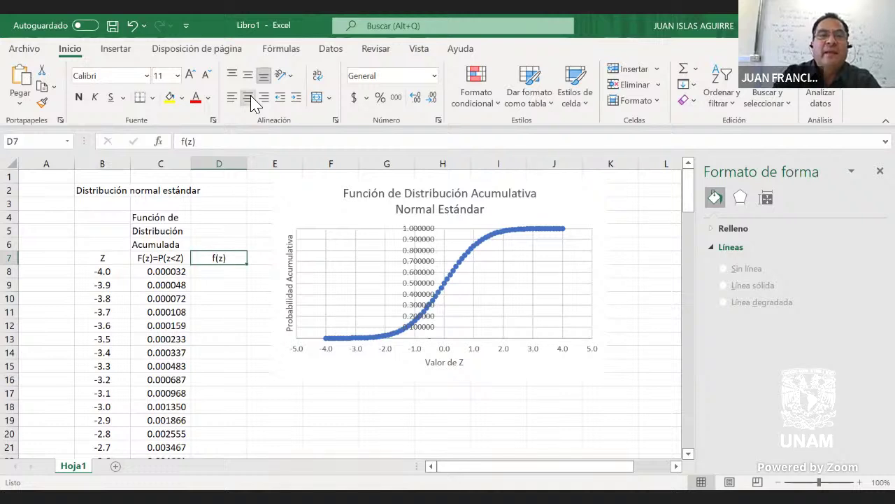
# - Copy the heading text in C4:C5 to column D and complete it as "Función de", "Densidad o", "de Probabilidad" in D4:D6
pyautogui.click(215, 276)
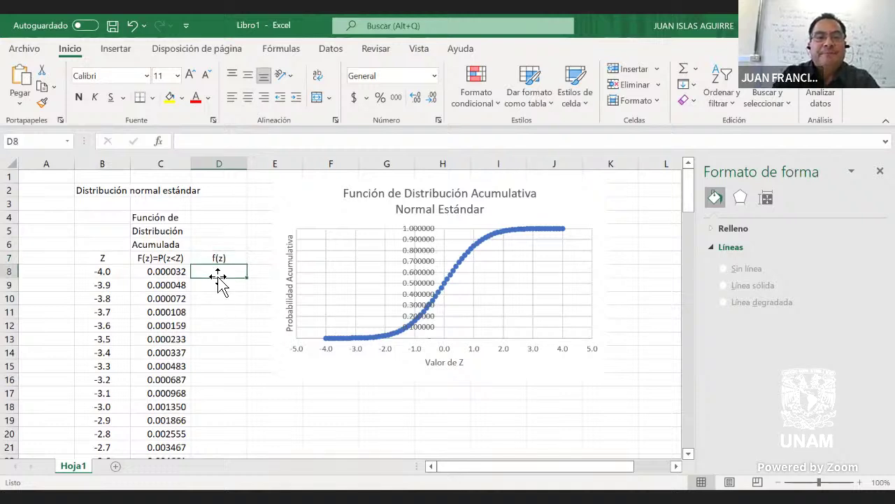
pyautogui.click(176, 217)
pyautogui.hotkey('shift', 'Down')
pyautogui.hotkey('ctrl', 'c')
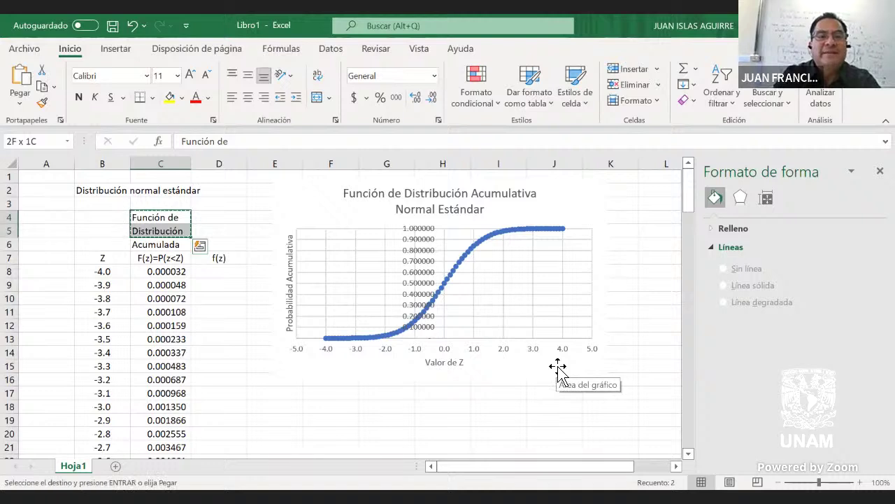
pyautogui.press('Right')
pyautogui.hotkey('ctrl', 'v')
pyautogui.press('Down')
pyautogui.write('Densid')
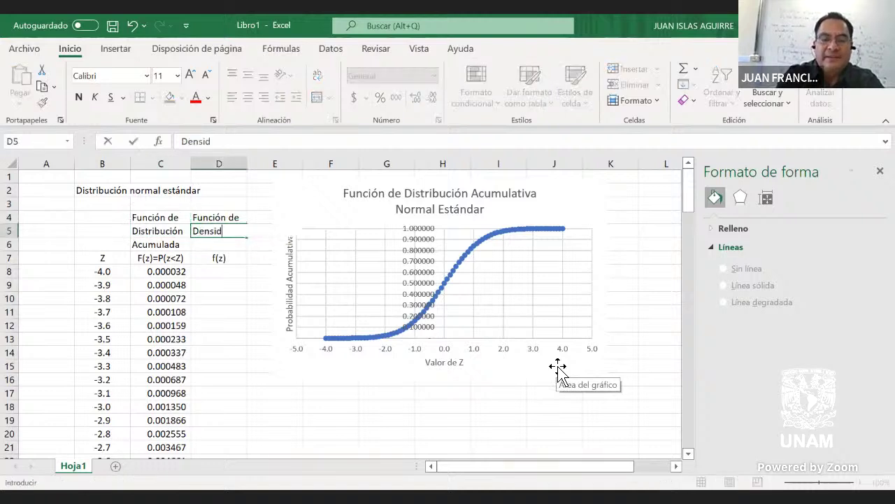
pyautogui.write('ad o')
pyautogui.press('Return')
pyautogui.write('de Probabilidad')
pyautogui.press('Return')
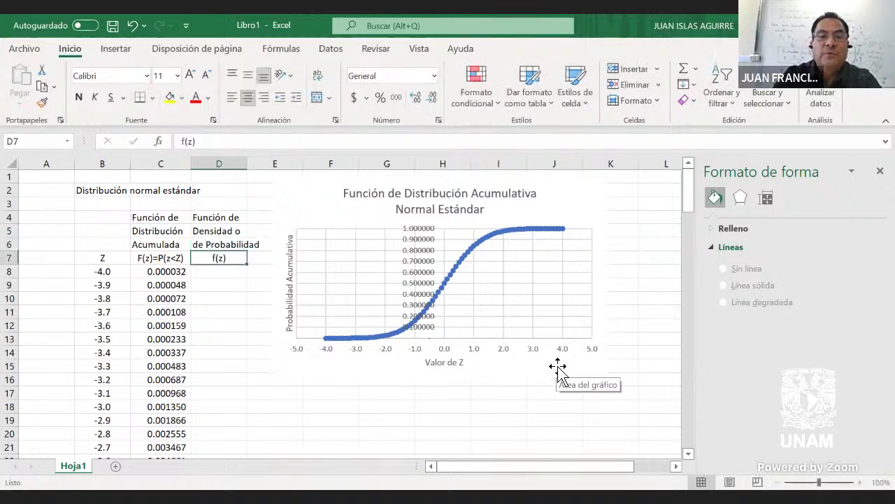
# - Fit the width of column D to its heading text
pyautogui.doubleClick(249, 168)
pyautogui.press('Up')
pyautogui.press('Up')
pyautogui.click(231, 218)
pyautogui.click(229, 231)
pyautogui.click(230, 272)
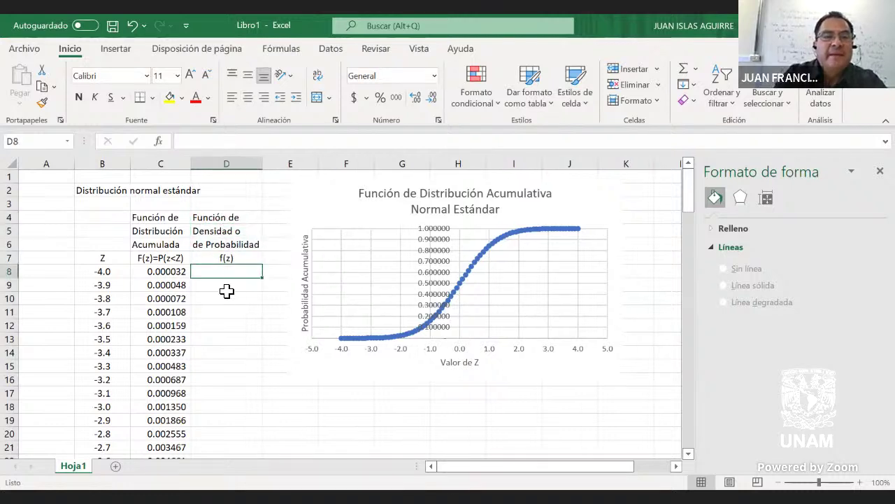
pyautogui.click(107, 273)
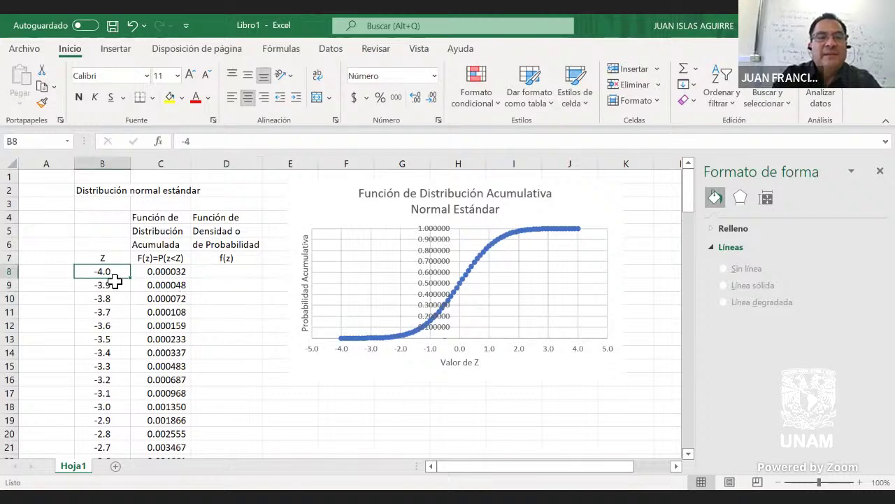
pyautogui.click(113, 284)
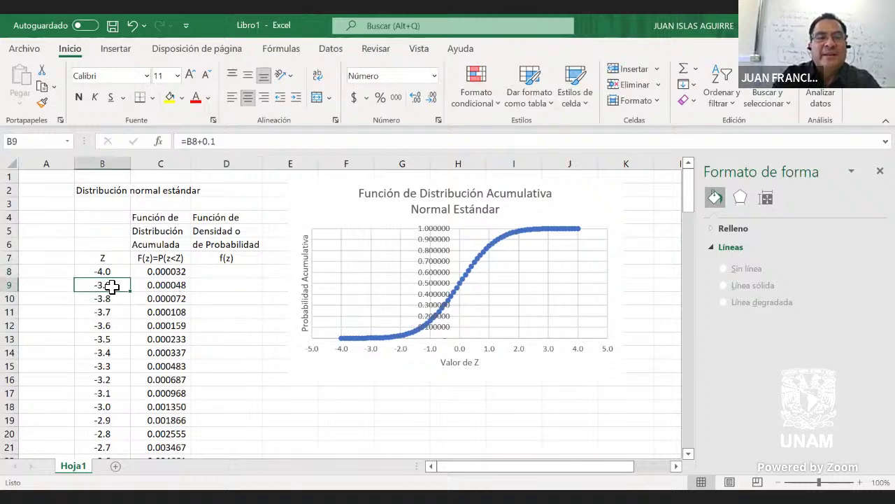
pyautogui.click(106, 259)
pyautogui.click(224, 284)
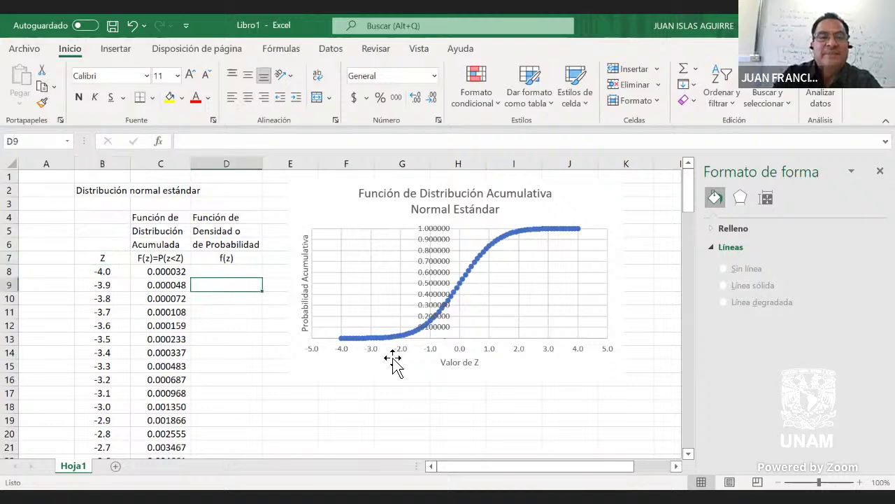
pyautogui.write('=')
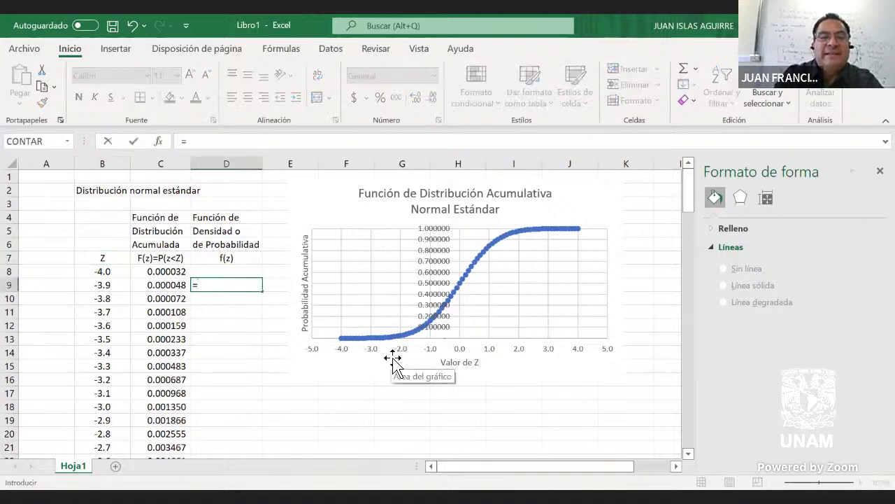
pyautogui.press('Up')
pyautogui.press('Escape')
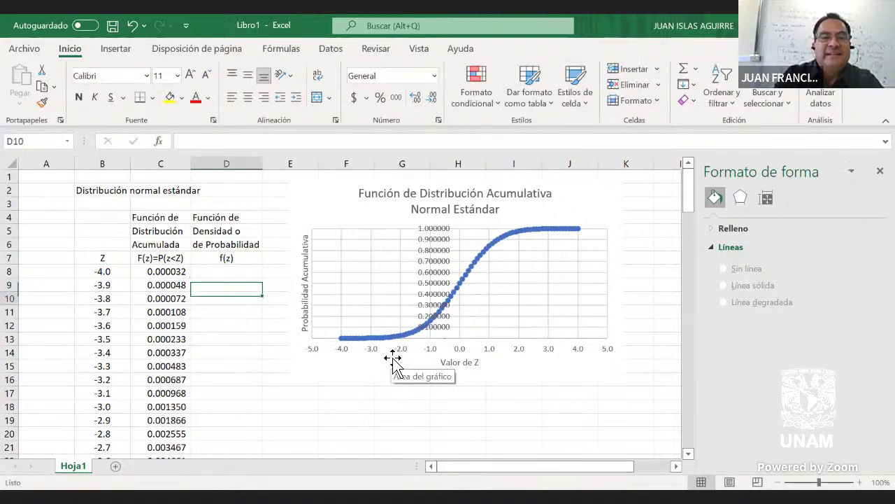
# - Enter the formula =C8 in D8 as the first f(z) value
pyautogui.press('Up')
pyautogui.write('=')
pyautogui.press('Left')
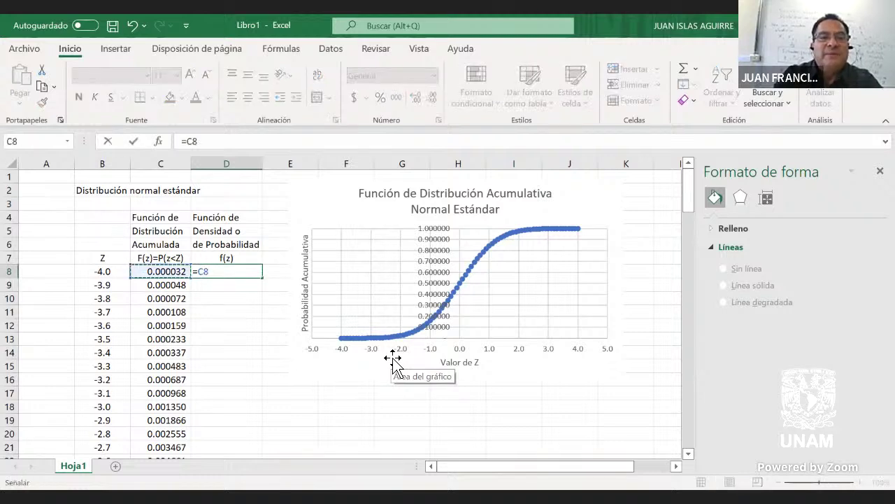
pyautogui.write('-')
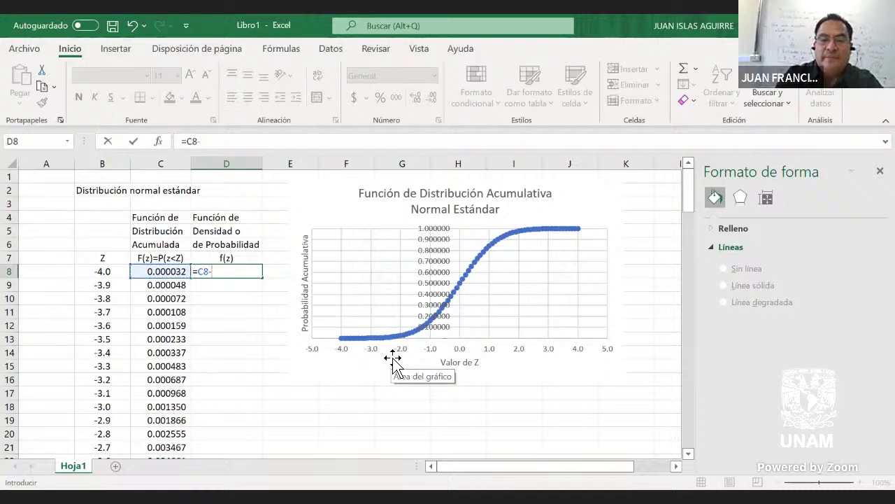
pyautogui.write('4.0')
pyautogui.press('Return')
pyautogui.press('Up')
pyautogui.write('=')
pyautogui.press('Left')
pyautogui.write('-0')
pyautogui.press('Return')
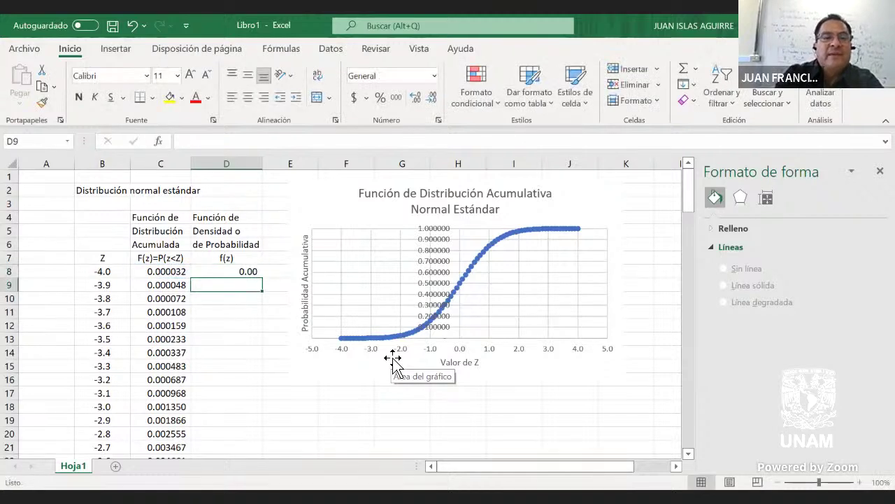
# - Display the f(z) value in D8 with six decimals
pyautogui.press('Up')
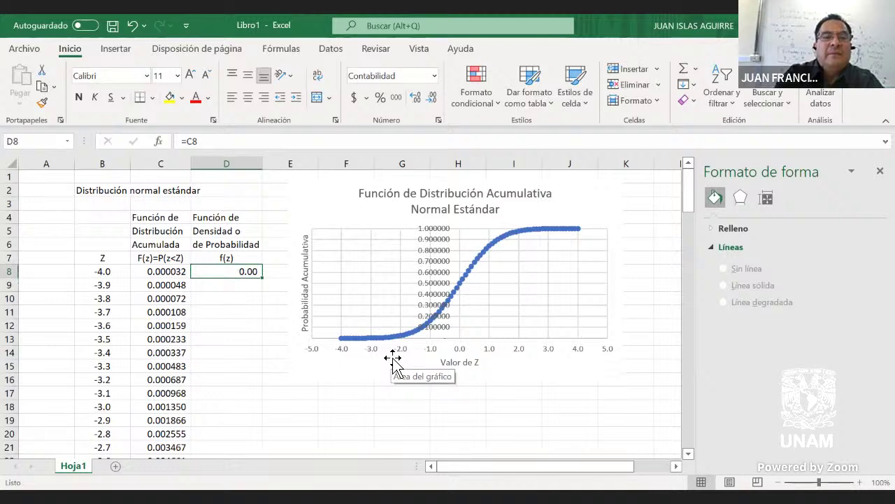
pyautogui.click(414, 98)
pyautogui.click(414, 99)
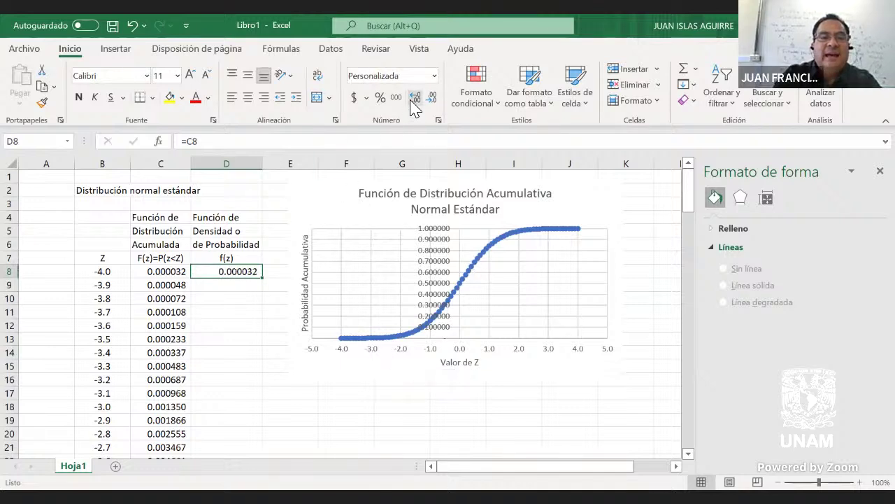
# - Enter the formula =C9-C8 in D9 as the difference of consecutive cumulative values
pyautogui.moveTo(263, 281); pyautogui.dragTo(262, 282)
pyautogui.click(238, 284)
pyautogui.write('=')
pyautogui.press('Left')
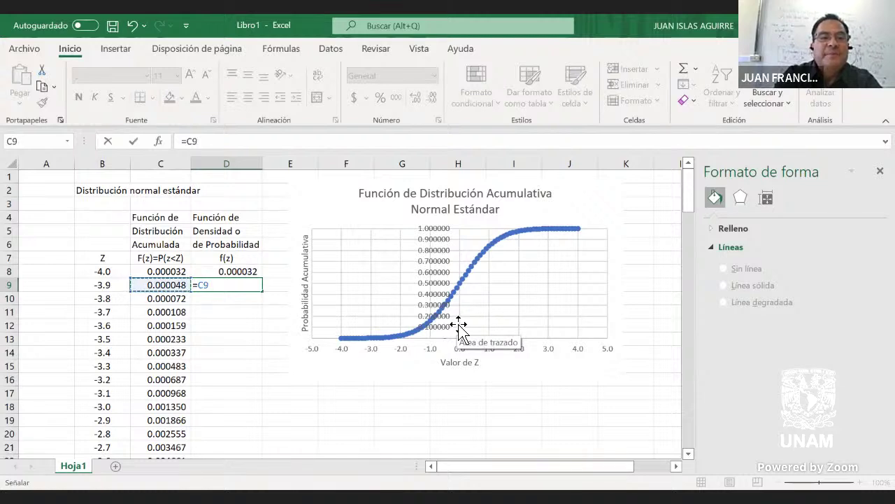
pyautogui.write('-')
pyautogui.press('Left')
pyautogui.press('Up')
pyautogui.press('Return')
pyautogui.press('Up')
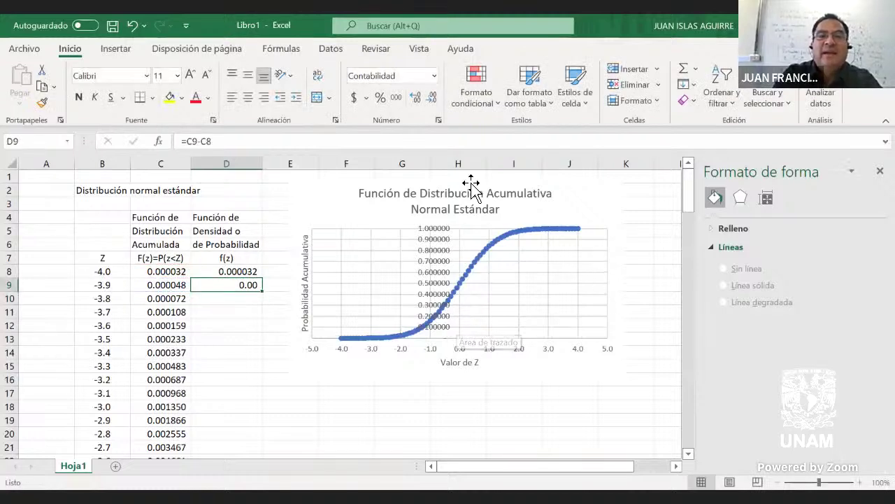
# - Display D9 with six decimals and fill its formula down to the end of the table
pyautogui.click(416, 98)
pyautogui.click(416, 99)
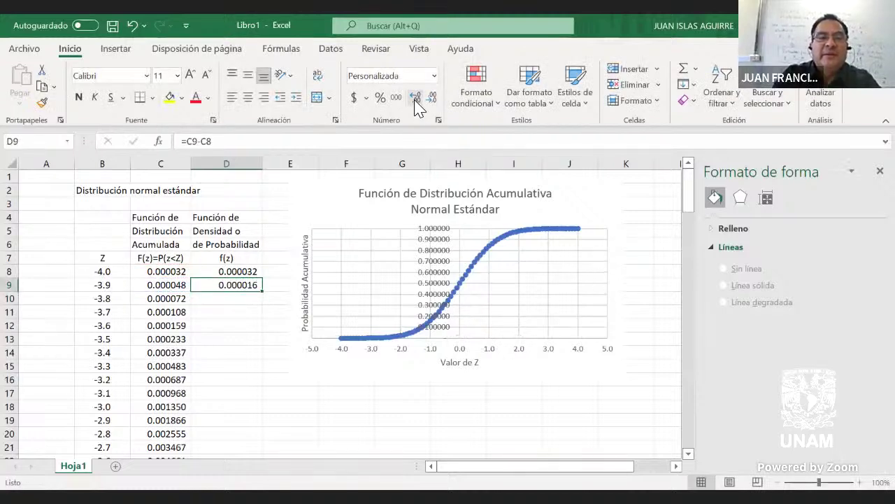
pyautogui.doubleClick(263, 295)
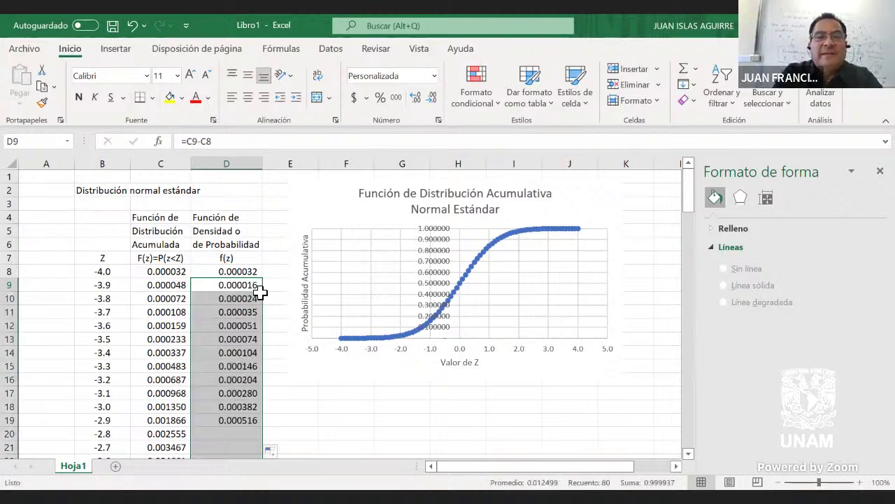
# - Clear the first f(z) cell, D8, so the density column starts in D9
pyautogui.click(239, 273)
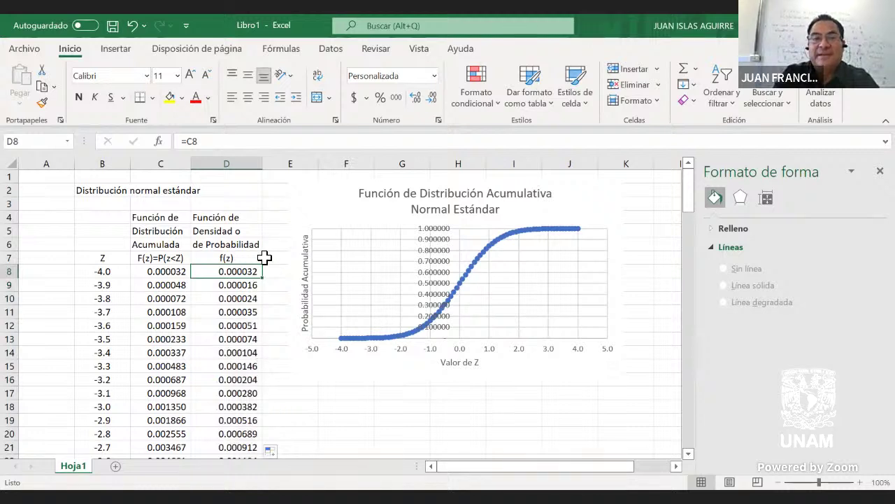
pyautogui.click(247, 245)
pyautogui.moveTo(242, 275); pyautogui.dragTo(242, 287)
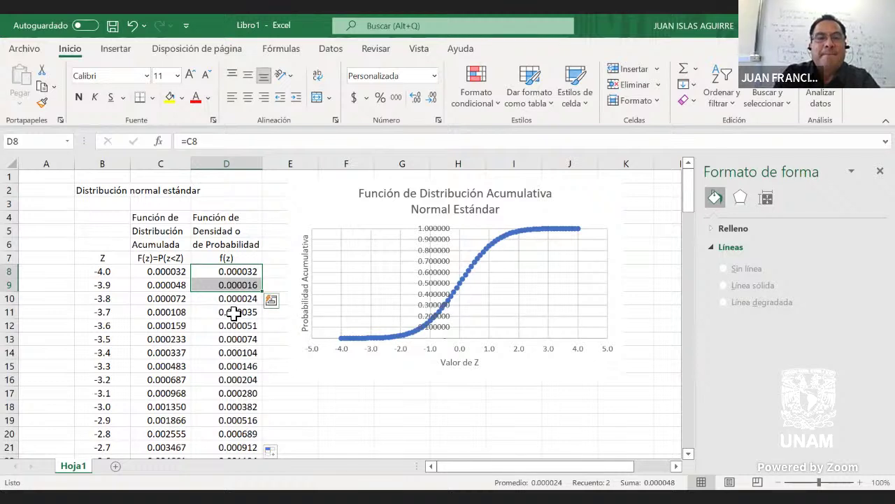
pyautogui.click(233, 274)
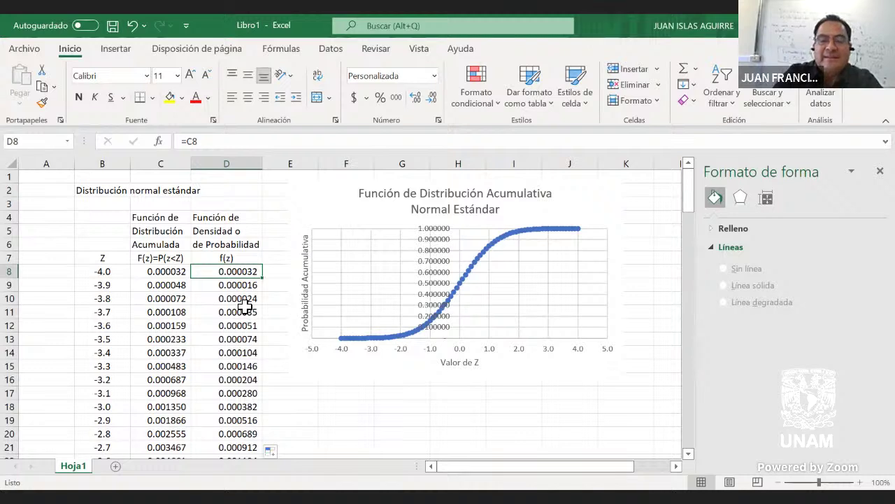
pyautogui.press('Delete')
pyautogui.press('Left')
pyautogui.press('Left')
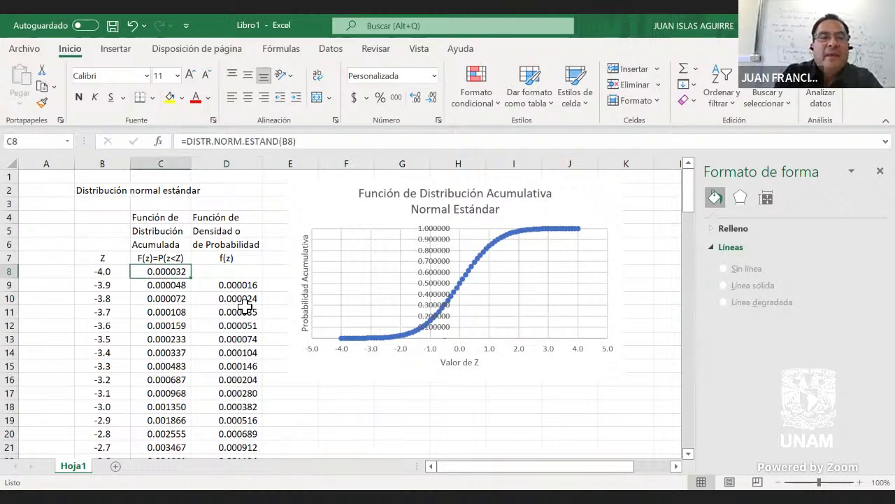
# - Review the difference formulas in the first rows of the f(z) column, from D9 to D15
pyautogui.press('Right')
pyautogui.press('Right')
pyautogui.press('Down')
pyautogui.click(250, 274)
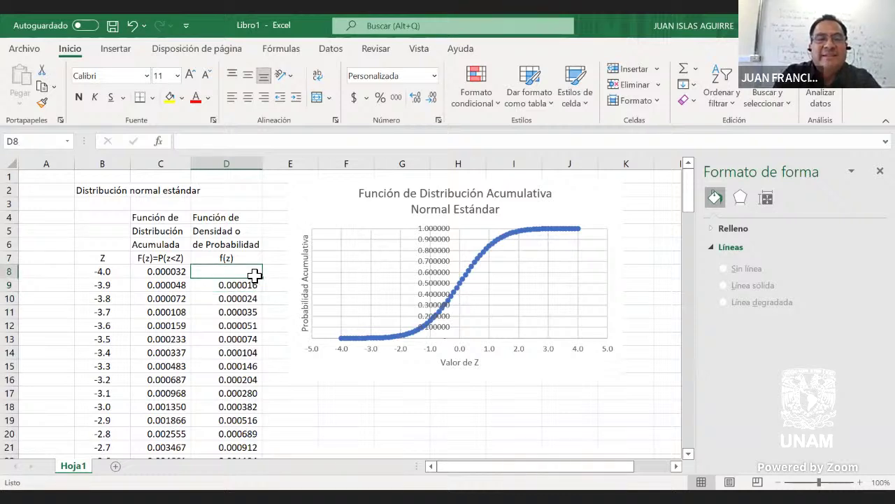
pyautogui.click(253, 284)
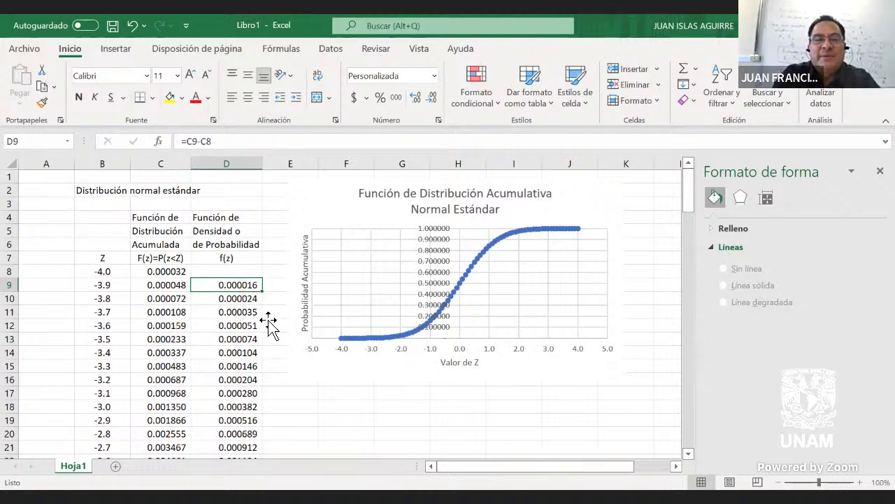
pyautogui.press('Down')
pyautogui.press('Down')
pyautogui.press('Down')
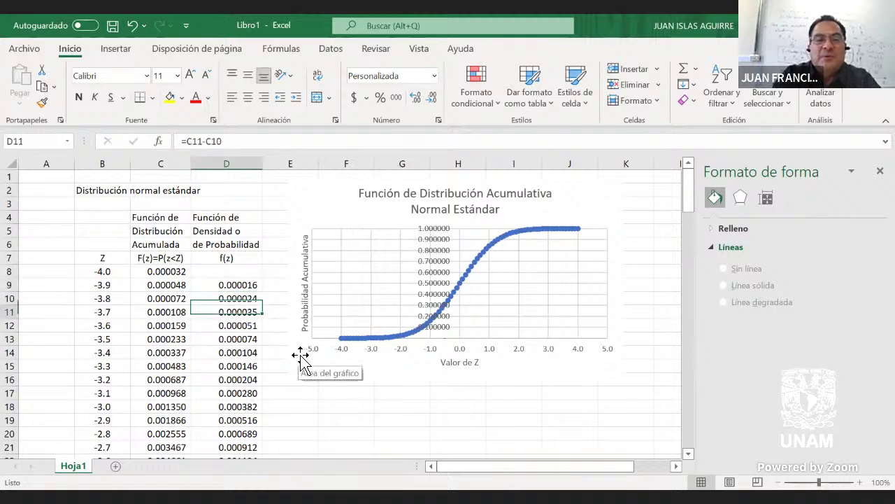
pyautogui.press('Up')
pyautogui.press('Up')
pyautogui.press('Down')
pyautogui.press('Down')
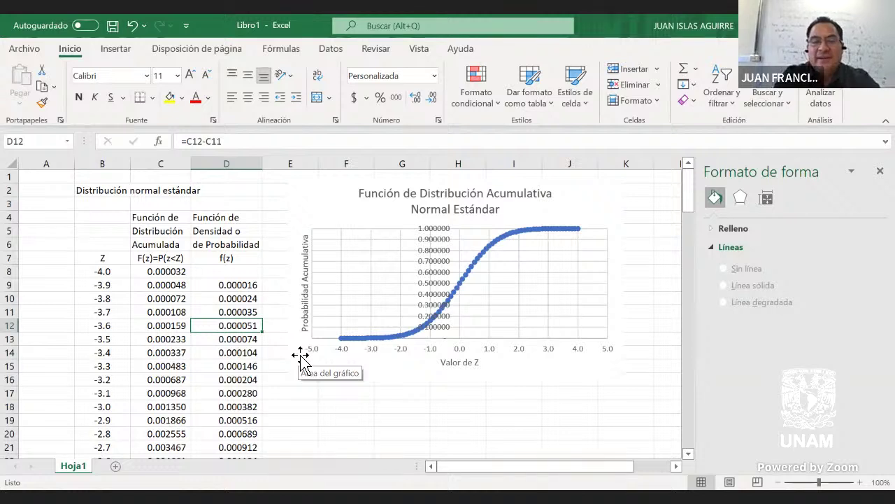
pyautogui.press('Down')
pyautogui.press('Down')
pyautogui.press('Down')
pyautogui.press('Down')
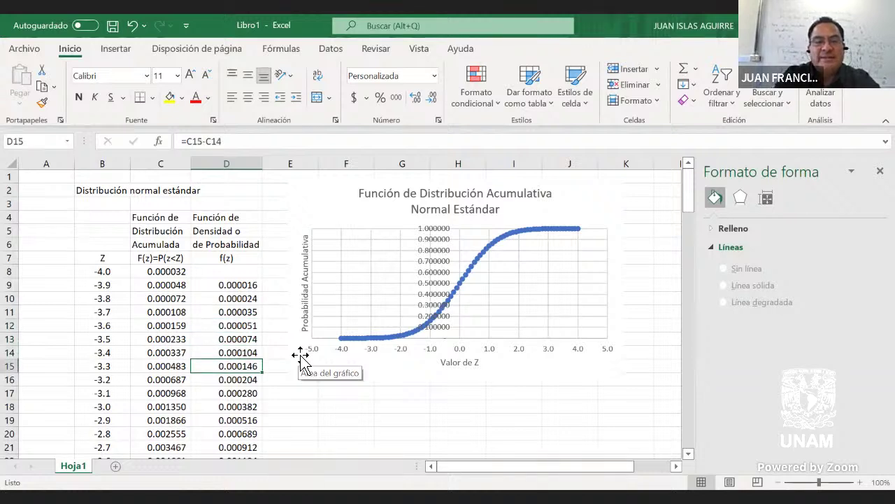
pyautogui.press('Up')
pyautogui.press('Up')
pyautogui.press('Up')
pyautogui.press('Up')
pyautogui.press('Up')
pyautogui.press('Up')
pyautogui.press('Up')
pyautogui.press('Up')
pyautogui.press('Up')
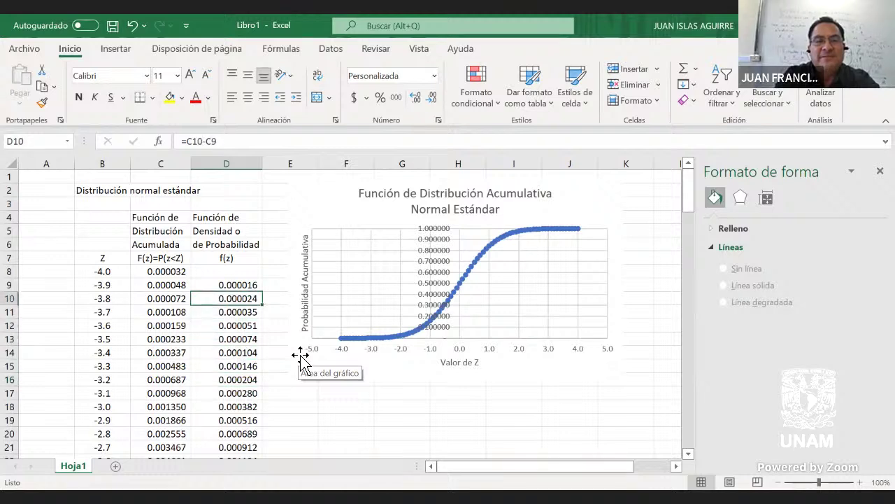
# - Follow the f(z) values down column D from row 10 to past the highlighted Z = 0 row
pyautogui.press('Down')
pyautogui.press('Down')
pyautogui.press('Down')
pyautogui.press('Down')
pyautogui.press('Down')
pyautogui.press('Down')
pyautogui.press('Down')
pyautogui.press('Down')
pyautogui.press('Down')
pyautogui.press('Down')
pyautogui.press('Down')
pyautogui.press('Down')
pyautogui.press('Down')
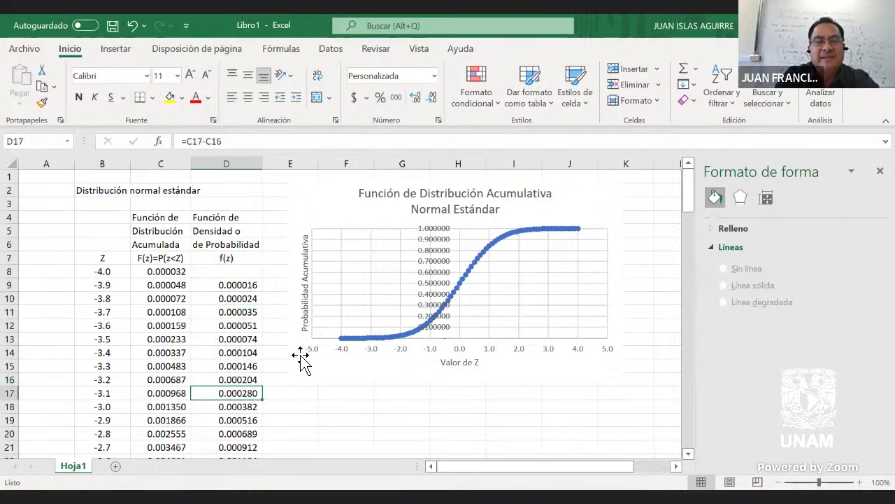
pyautogui.press('Down')
pyautogui.press('Down')
pyautogui.press('Down')
pyautogui.press('Down')
pyautogui.press('Down')
pyautogui.press('Down')
pyautogui.press('Down')
pyautogui.press('Down')
pyautogui.press('Down')
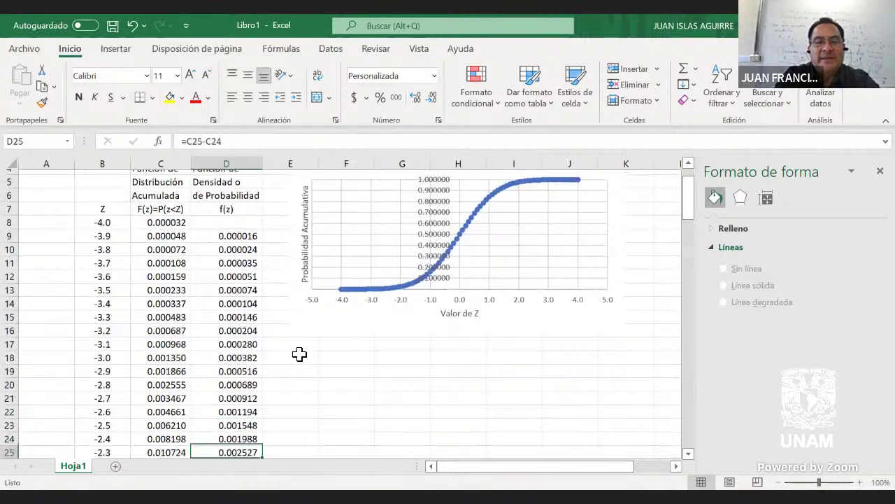
pyautogui.press('Down')
pyautogui.press('Down')
pyautogui.press('Down')
pyautogui.press('Down')
pyautogui.press('Down')
pyautogui.press('Down')
pyautogui.press('Down')
pyautogui.press('Down')
pyautogui.press('Down')
pyautogui.press('Down')
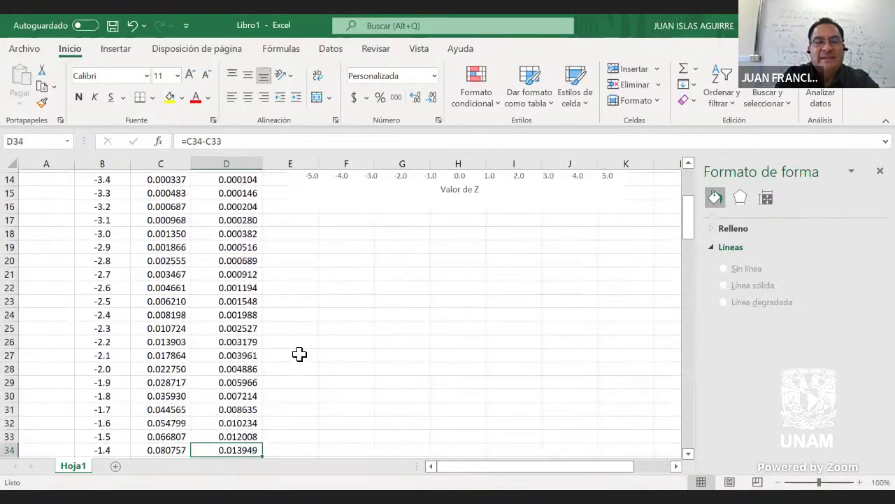
pyautogui.press('Down')
pyautogui.press('Down')
pyautogui.press('Down')
pyautogui.press('Down')
pyautogui.press('Down')
pyautogui.press('Down')
pyautogui.press('Down')
pyautogui.press('Down')
pyautogui.press('Down')
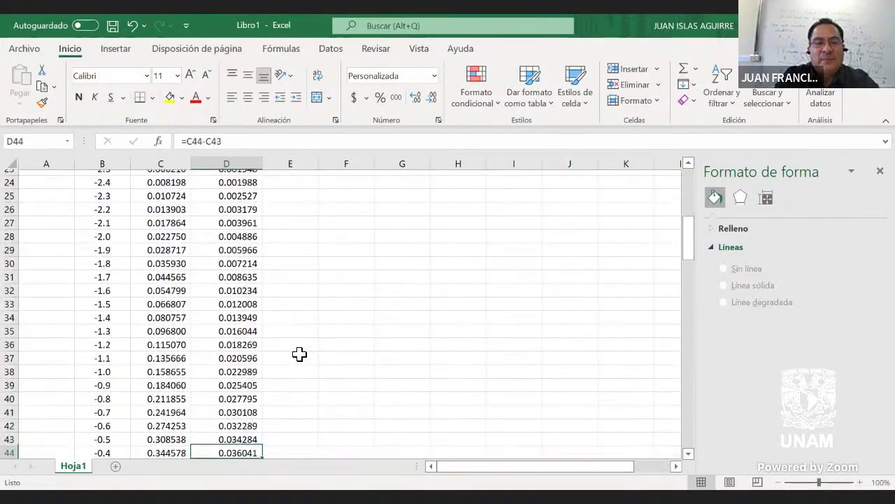
pyautogui.press('Down')
pyautogui.press('Down')
pyautogui.press('Down')
pyautogui.press('Down')
pyautogui.press('Down')
pyautogui.press('Down')
pyautogui.press('Down')
pyautogui.press('Down')
pyautogui.press('Down')
pyautogui.press('Down')
pyautogui.press('Down')
pyautogui.press('Down')
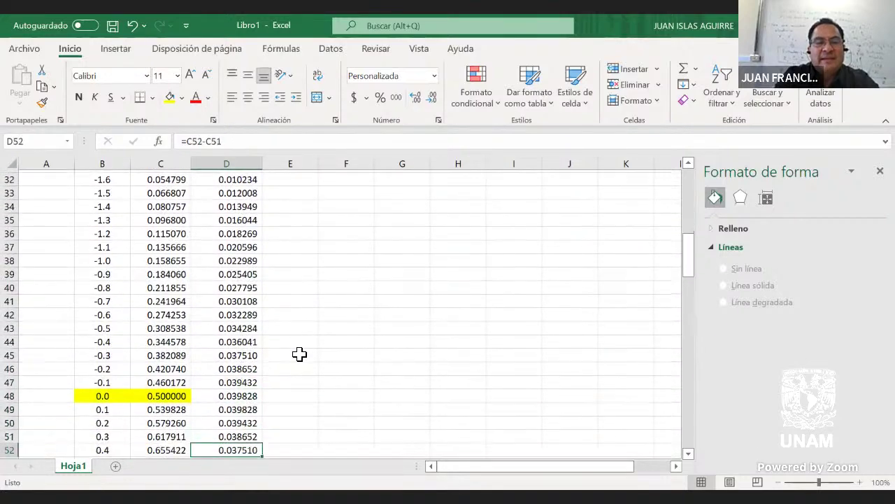
# - Compare the f(z) values on both sides of Z = 0 in column D
pyautogui.press('Down')
pyautogui.press('Down')
pyautogui.press('Down')
pyautogui.press('Up')
pyautogui.press('Up')
pyautogui.press('Up')
pyautogui.press('Up')
pyautogui.press('Up')
pyautogui.press('Up')
pyautogui.press('Up')
pyautogui.press('Up')
pyautogui.press('Up')
pyautogui.press('Up')
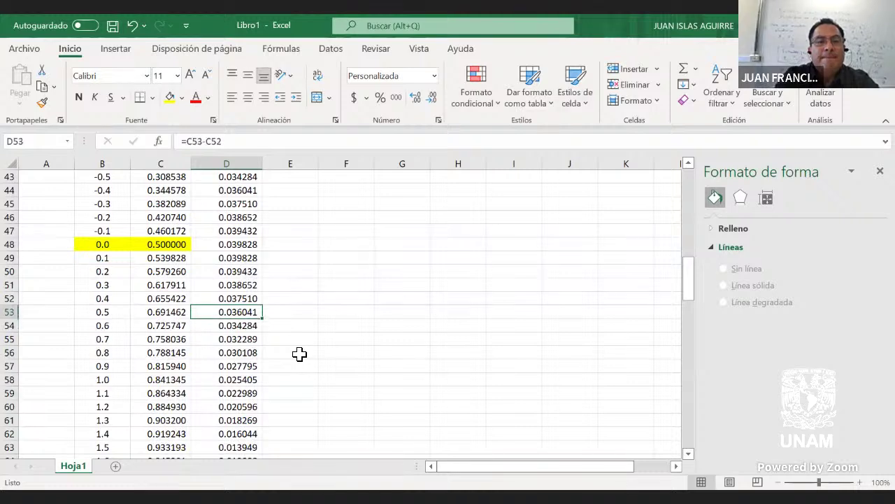
pyautogui.press('Up')
pyautogui.press('Up')
pyautogui.press('Up')
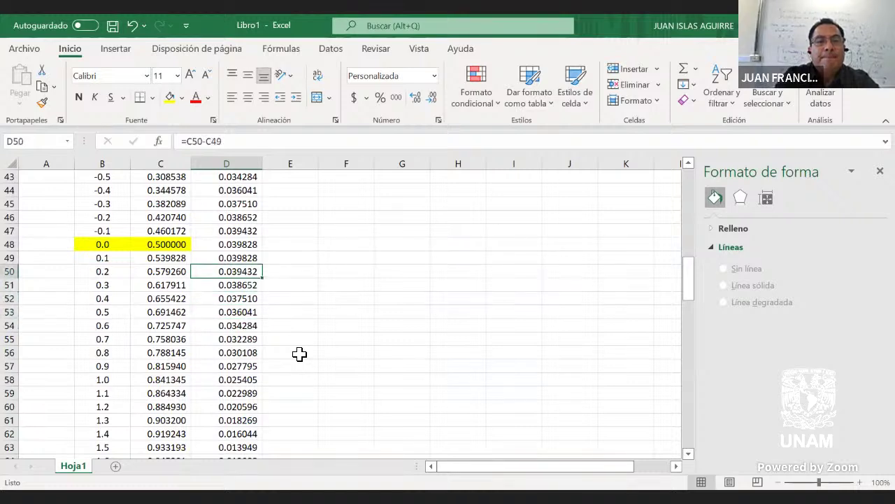
pyautogui.press('Down')
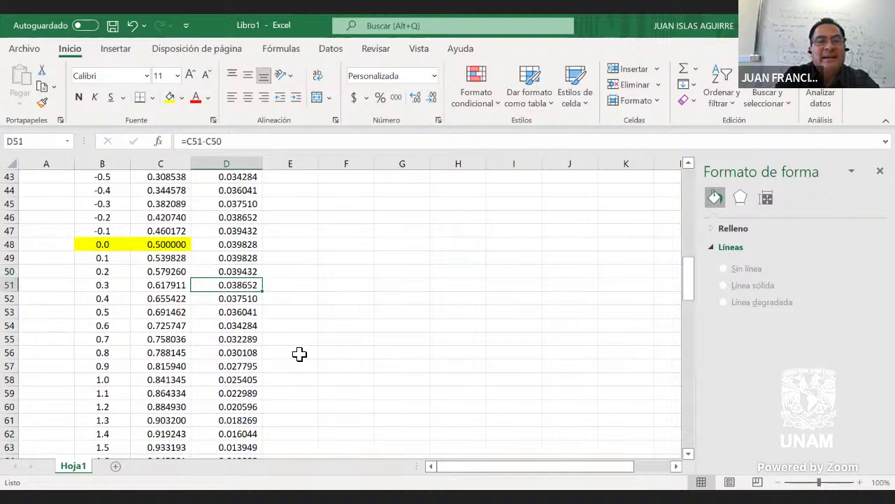
pyautogui.press('Down')
pyautogui.press('Down')
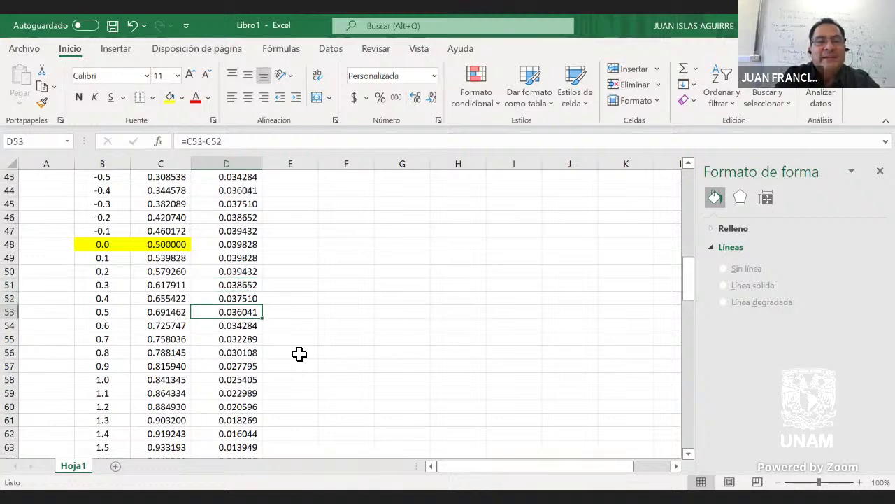
pyautogui.press('Up')
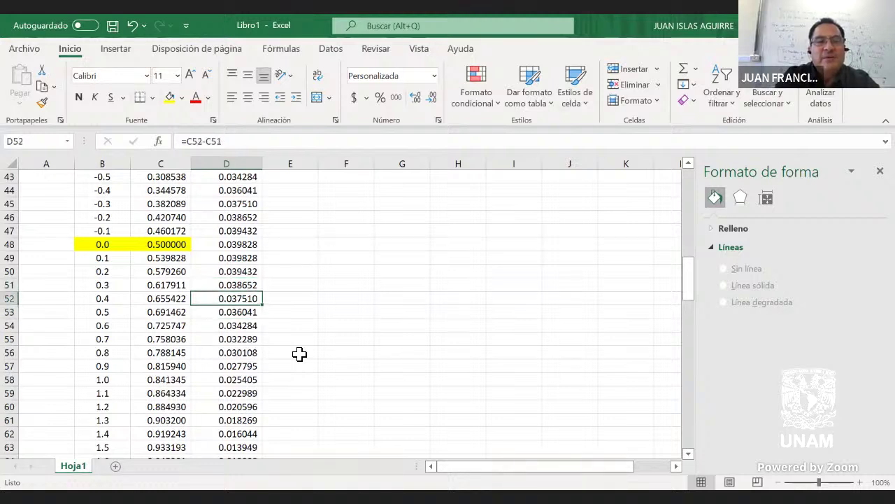
# - Compare the f(z) values in column D on both sides of the Z = 0 row, from D52 up to D45
pyautogui.press('Up')
pyautogui.press('Down')
pyautogui.press('Up')
pyautogui.press('Up')
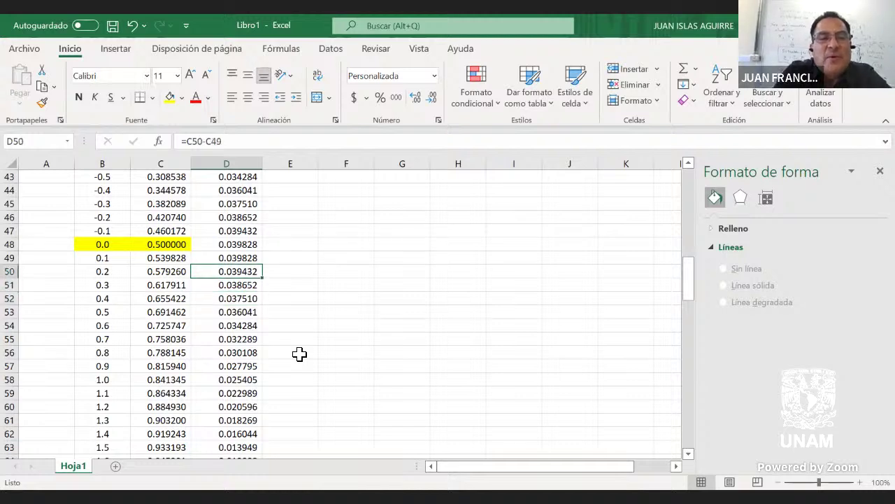
pyautogui.press('Up')
pyautogui.press('Up')
pyautogui.press('Up')
pyautogui.press('Up')
pyautogui.press('Up')
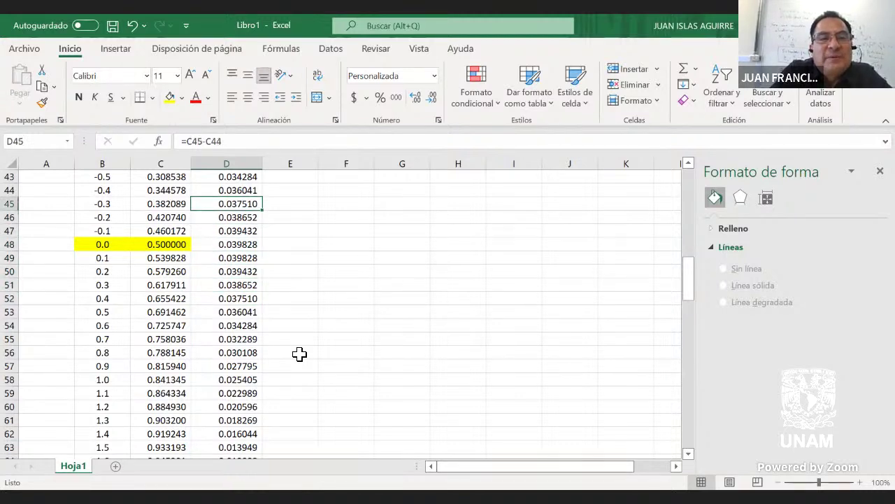
# - Fill cell D48, the f(z) value in the Z = 0 row, with yellow
pyautogui.press('Down')
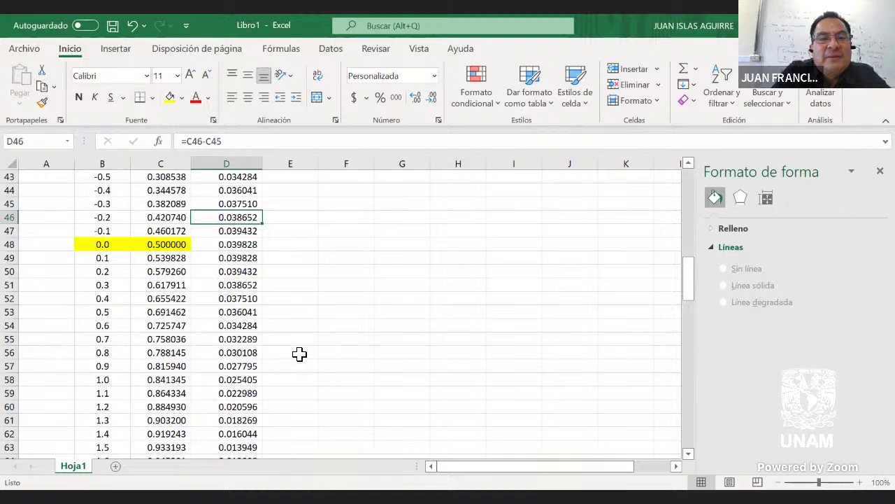
pyautogui.press('Down')
pyautogui.press('Down')
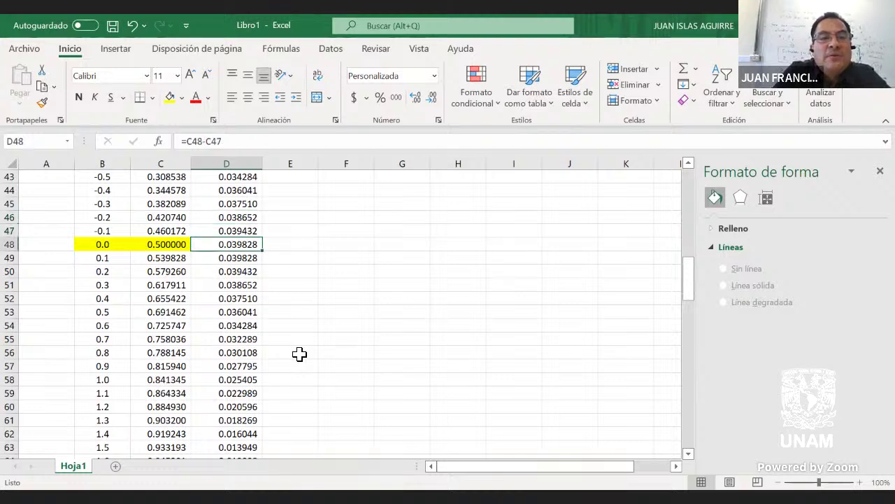
pyautogui.click(170, 96)
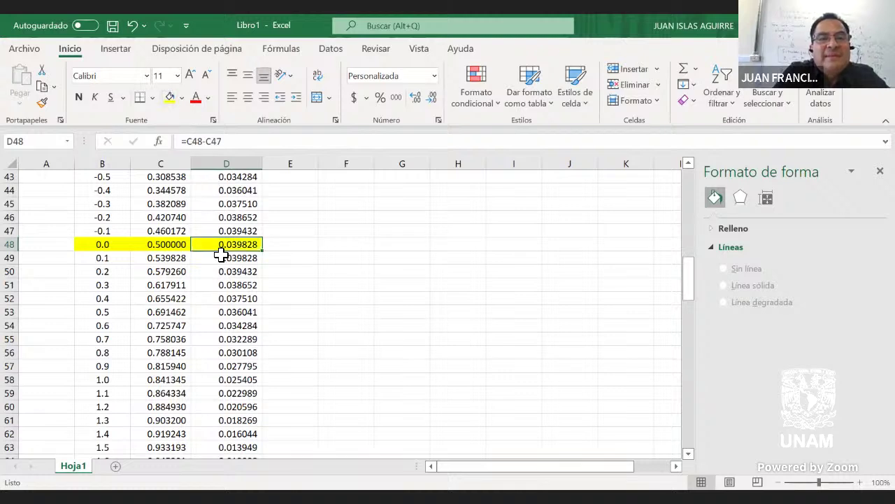
# - Increase the decimals shown in cells D48 and D49 to 17 places
pyautogui.moveTo(240, 259); pyautogui.dragTo(239, 246)
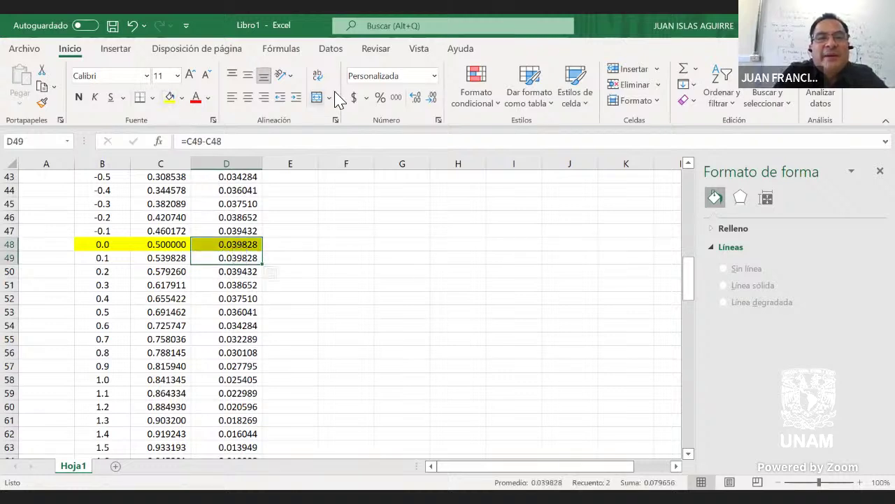
pyautogui.click(415, 98)
pyautogui.click(416, 98)
pyautogui.click(416, 98)
pyautogui.click(416, 98)
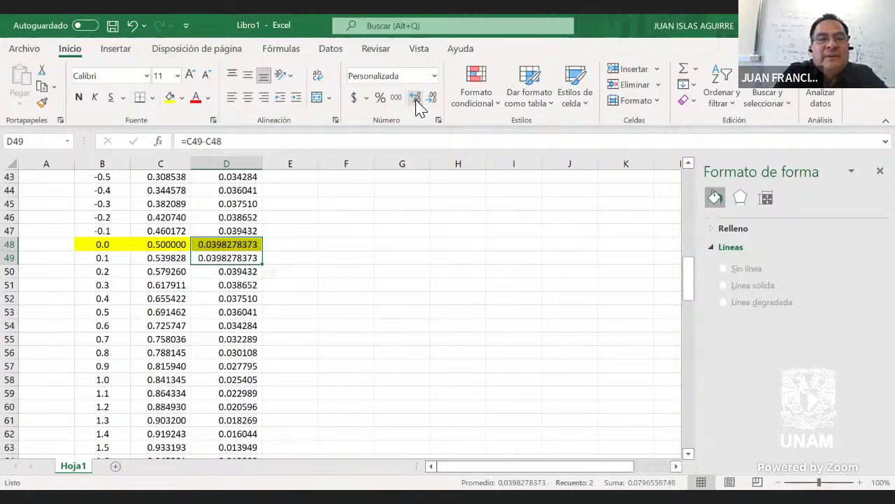
pyautogui.click(415, 98)
pyautogui.click(415, 98)
pyautogui.click(415, 98)
pyautogui.click(415, 98)
pyautogui.click(415, 98)
pyautogui.click(416, 98)
pyautogui.click(415, 98)
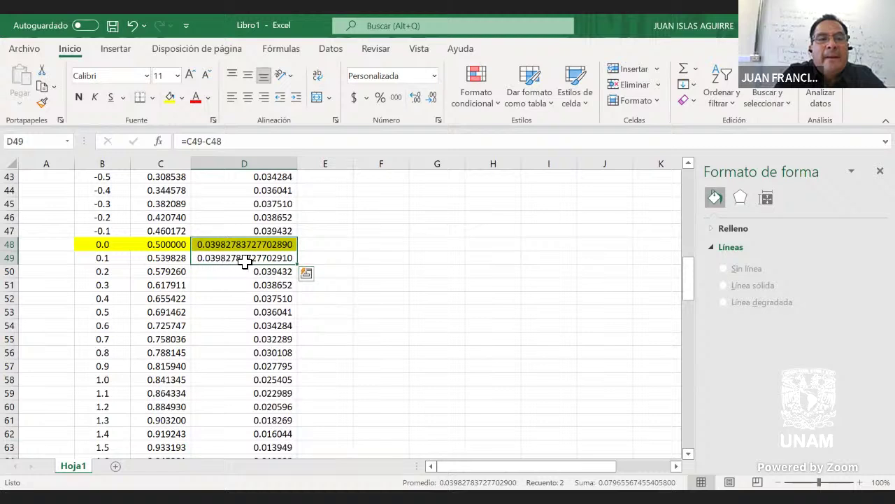
# - Compare the last digits of the extended f(z) values in D48 and D49
pyautogui.click(287, 261)
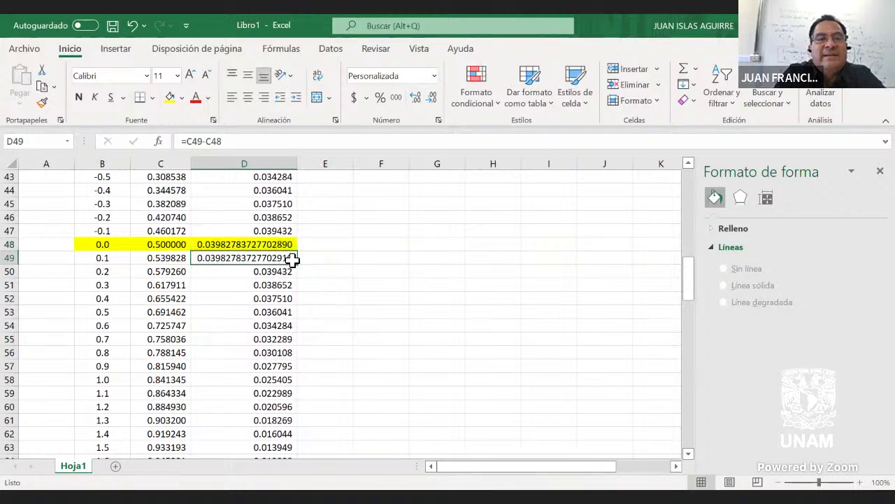
pyautogui.click(287, 245)
pyautogui.click(287, 261)
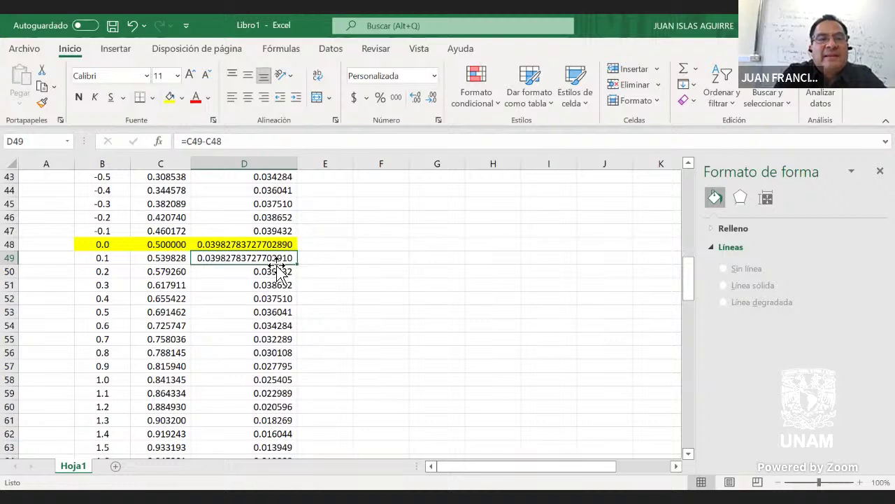
pyautogui.click(278, 273)
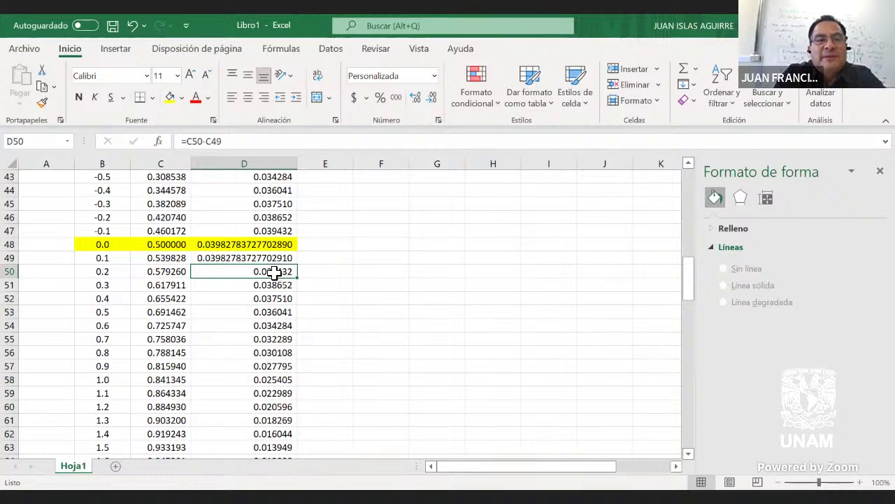
# - Examine how the f(z) values in column D change below and above the Z = 0 row
pyautogui.click(290, 283)
pyautogui.press('Down')
pyautogui.press('Down')
pyautogui.press('Down')
pyautogui.press('Down')
pyautogui.press('Down')
pyautogui.press('Down')
pyautogui.press('Down')
pyautogui.press('Down')
pyautogui.press('Down')
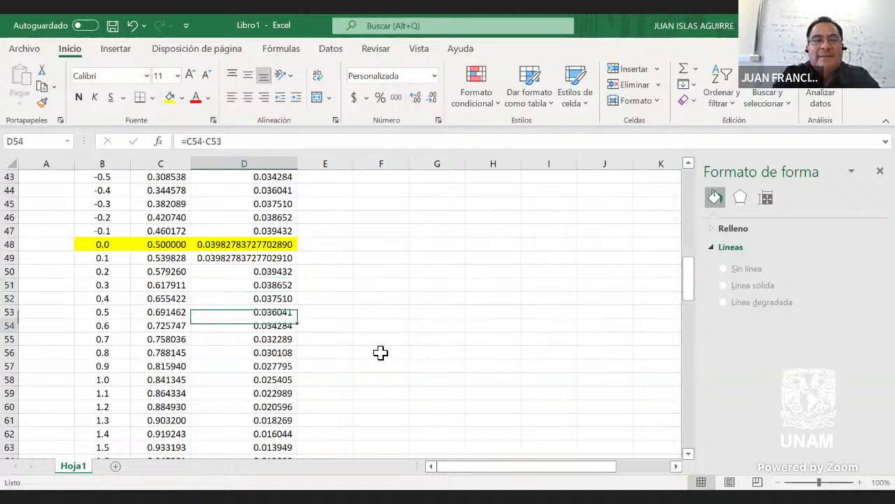
pyautogui.press('Up')
pyautogui.press('Up')
pyautogui.press('Up')
pyautogui.press('Up')
pyautogui.press('Up')
pyautogui.press('Up')
pyautogui.press('Up')
pyautogui.press('Up')
pyautogui.press('Up')
pyautogui.press('Up')
pyautogui.press('Up')
pyautogui.press('Up')
pyautogui.press('Up')
pyautogui.press('Up')
pyautogui.press('Up')
pyautogui.press('Up')
pyautogui.press('Up')
pyautogui.press('Down')
pyautogui.press('Down')
pyautogui.press('Down')
pyautogui.press('Down')
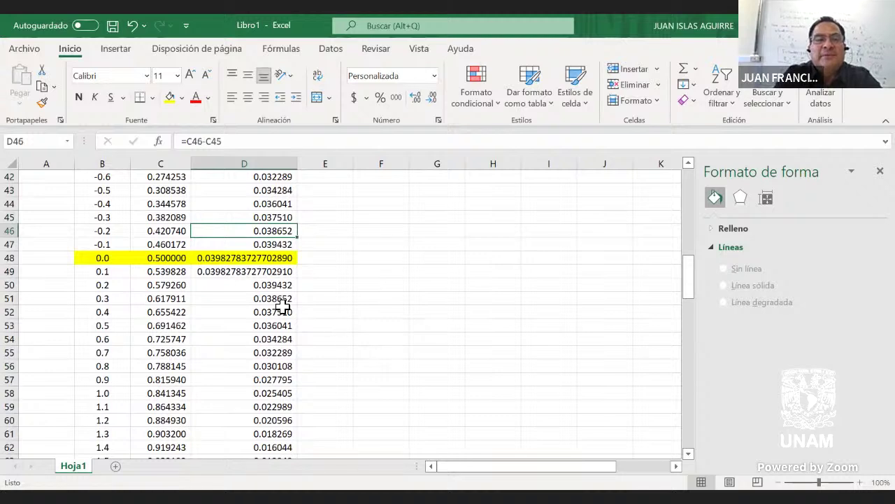
# - Review the Z = 0 row's cells and follow the f(z) values down to the last row, Z = 4.0
pyautogui.click(124, 261)
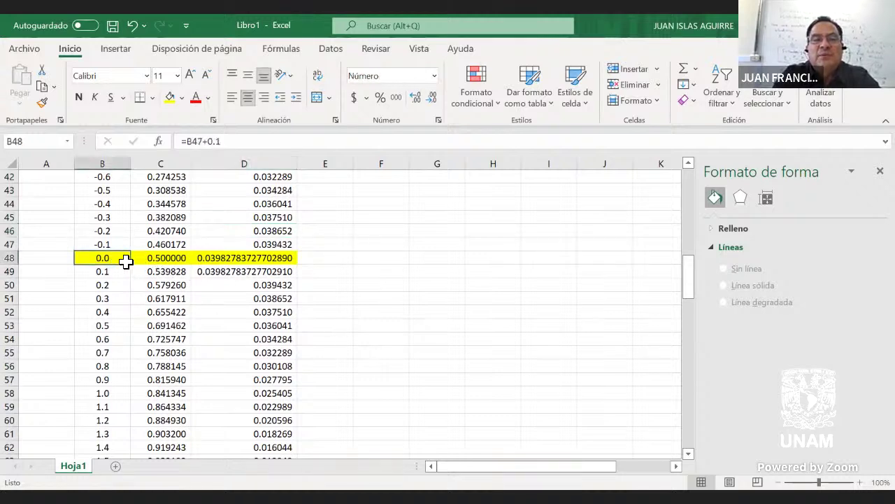
pyautogui.click(171, 264)
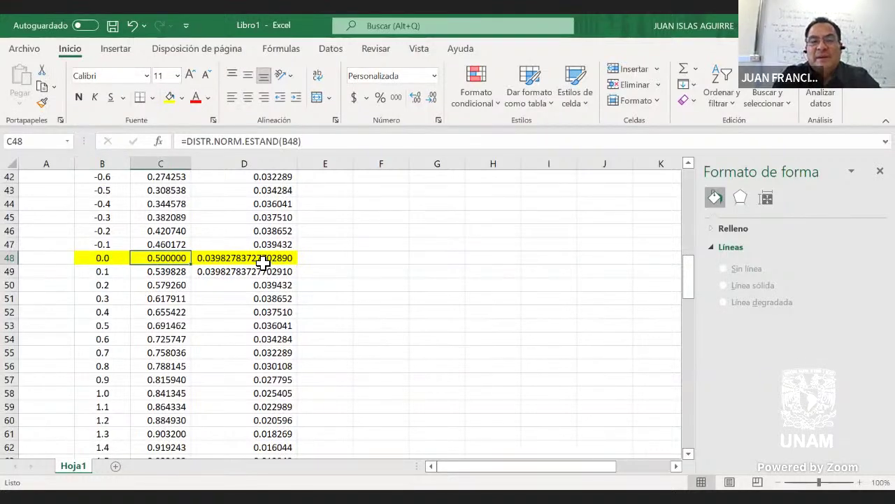
pyautogui.click(275, 275)
pyautogui.press('Down')
pyautogui.press('Down')
pyautogui.press('Down')
pyautogui.press('Down')
pyautogui.press('Down')
pyautogui.press('Down')
pyautogui.press('Down')
pyautogui.press('Down')
pyautogui.press('Down')
pyautogui.press('Down')
pyautogui.press('Down')
pyautogui.press('Down')
pyautogui.press('Down')
pyautogui.press('Down')
pyautogui.press('Down')
pyautogui.press('Down')
pyautogui.press('Down')
pyautogui.press('Down')
pyautogui.press('Down')
pyautogui.press('Down')
pyautogui.press('Down')
pyautogui.press('Down')
pyautogui.press('Down')
pyautogui.press('Down')
pyautogui.press('Down')
pyautogui.press('Down')
pyautogui.press('Down')
pyautogui.press('Down')
pyautogui.press('Down')
pyautogui.press('Down')
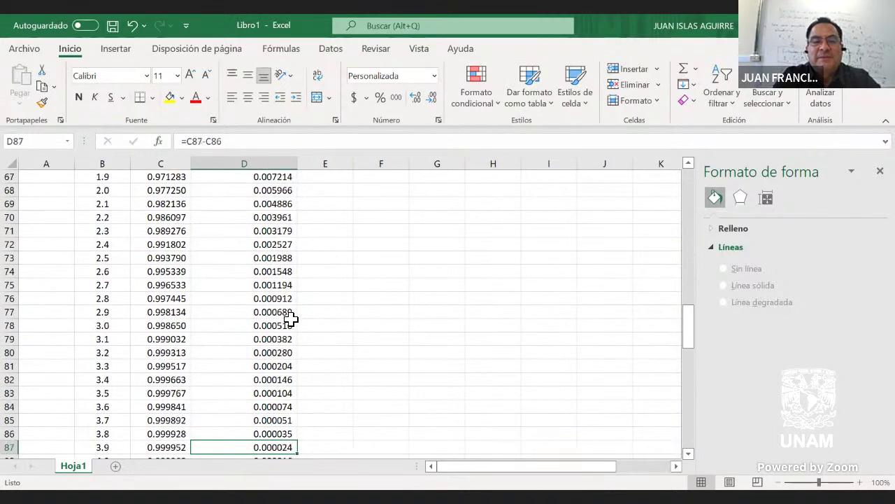
pyautogui.press('Down')
pyautogui.press('Down')
pyautogui.press('Down')
pyautogui.press('Down')
pyautogui.press('Down')
pyautogui.press('Down')
pyautogui.press('Up')
pyautogui.press('Up')
pyautogui.press('Up')
pyautogui.press('Up')
pyautogui.press('Down')
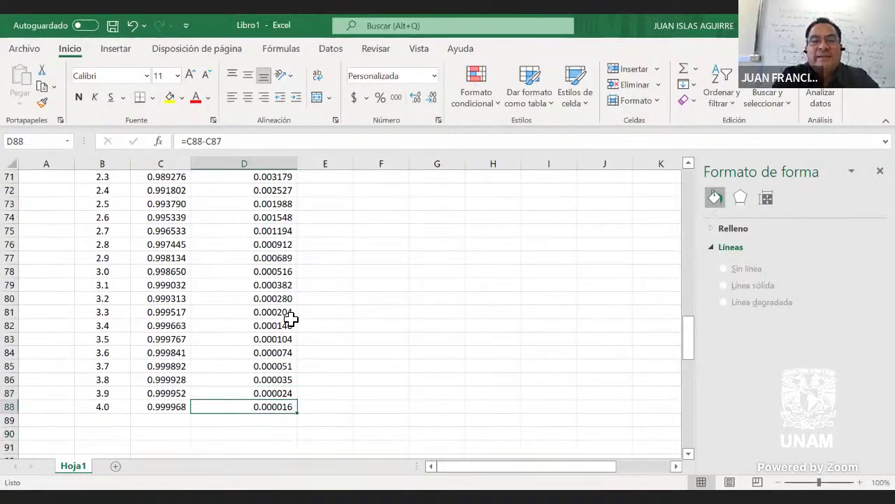
# - Return to the start of the f(z) column and review its first difference formulas in D9 and D10
pyautogui.hotkey('ctrl', 'Up')
pyautogui.hotkey('ctrl', 'Up')
pyautogui.hotkey('ctrl', 'Up')
pyautogui.press('Down')
pyautogui.press('Down')
pyautogui.press('Down')
pyautogui.press('Down')
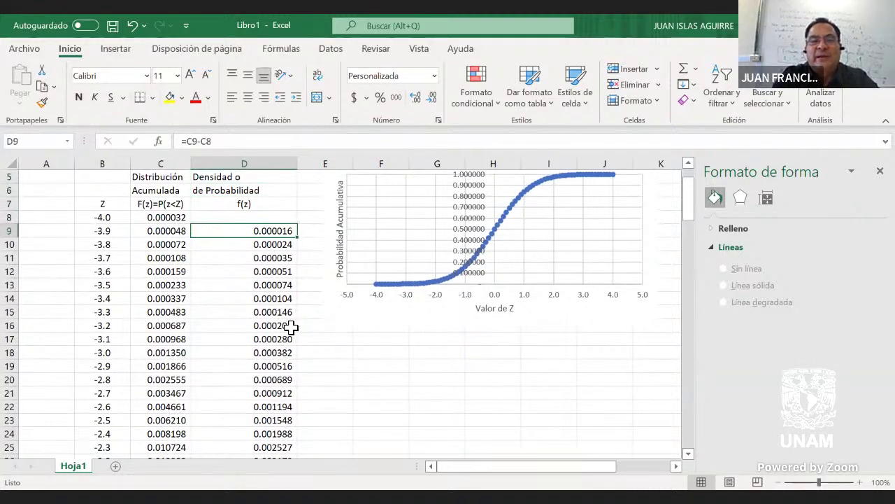
pyautogui.click(152, 258)
pyautogui.click(289, 230)
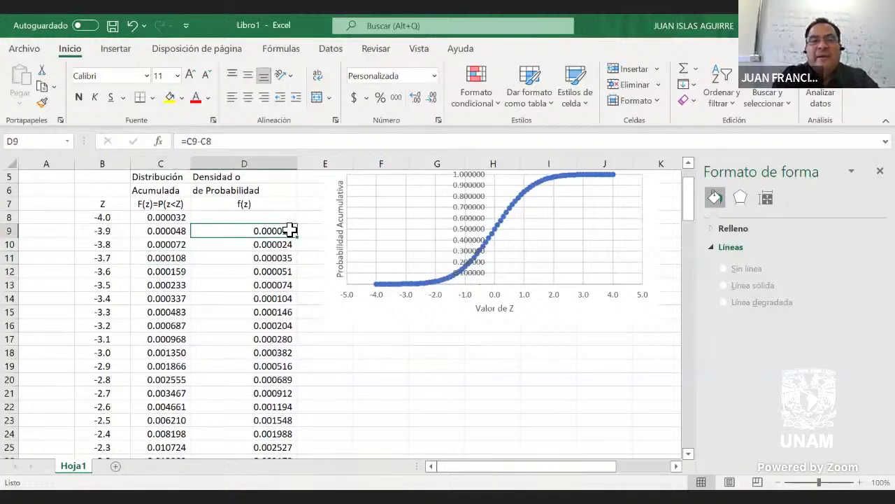
pyautogui.click(291, 244)
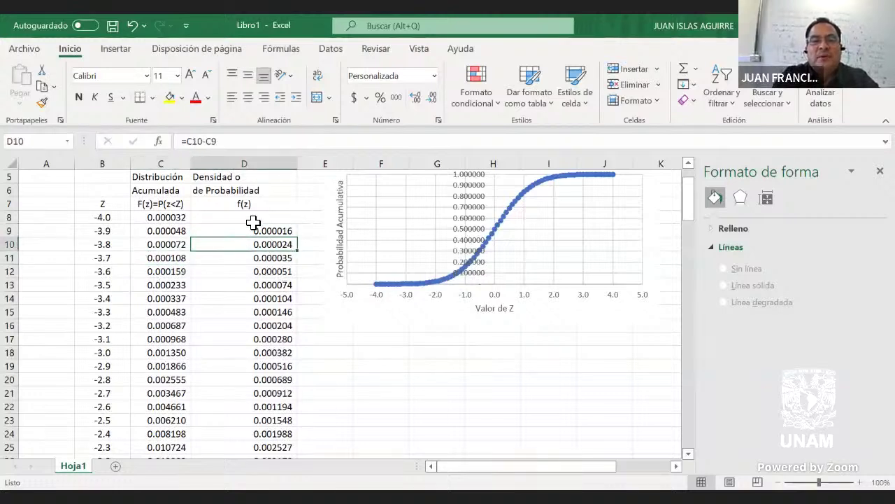
# - Review the density column's headings above f(z) alongside the cumulative distribution chart
pyautogui.click(231, 192)
pyautogui.press('Up')
pyautogui.press('Up')
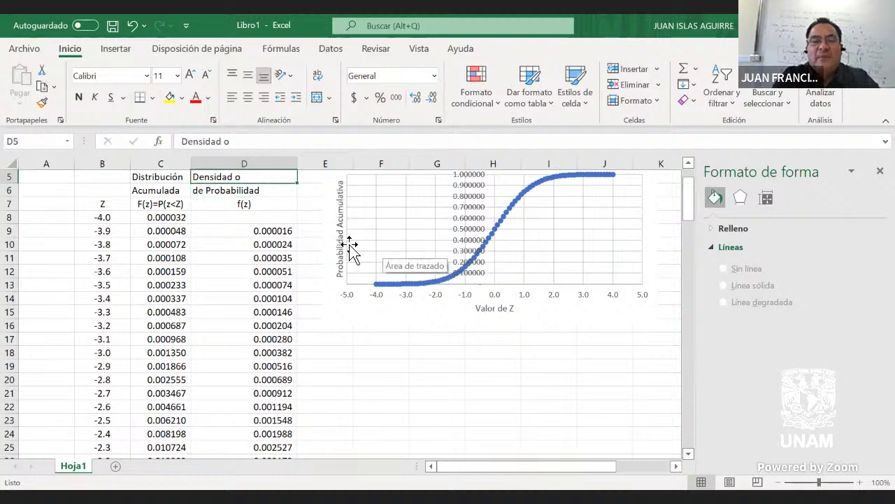
pyautogui.press('Up')
pyautogui.press('Up')
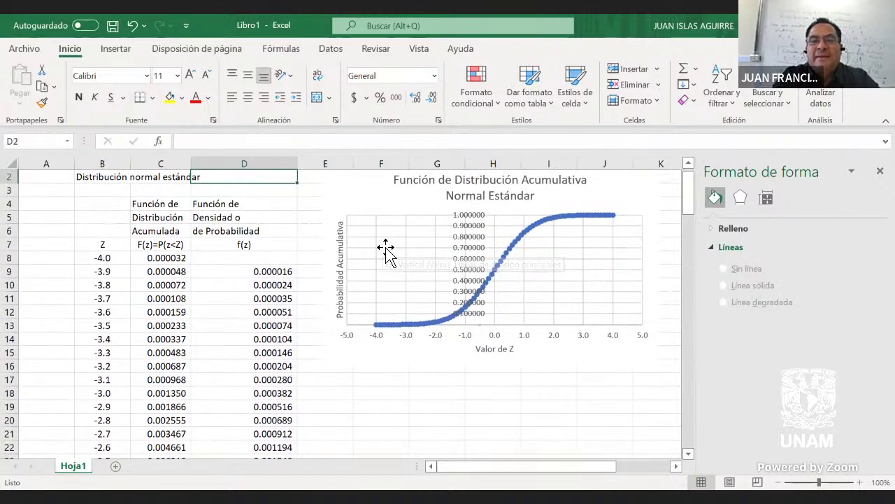
pyautogui.press('Down')
pyautogui.press('Down')
pyautogui.press('Down')
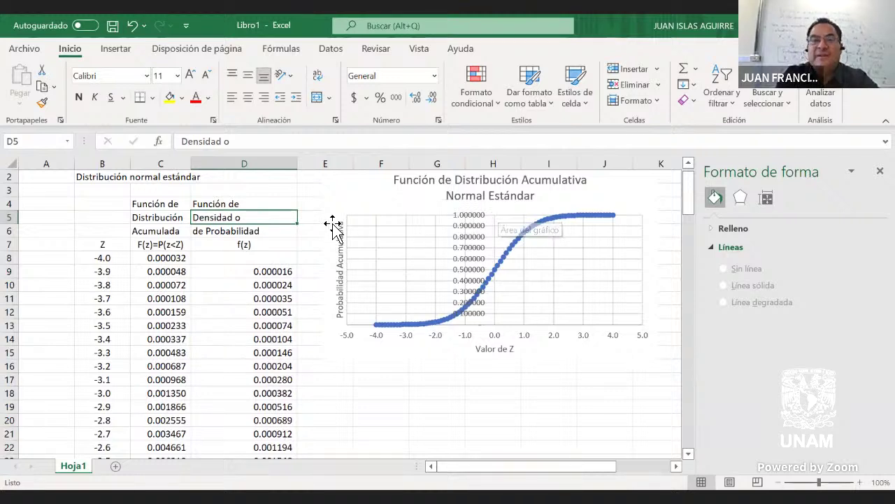
pyautogui.click(266, 282)
pyautogui.click(261, 247)
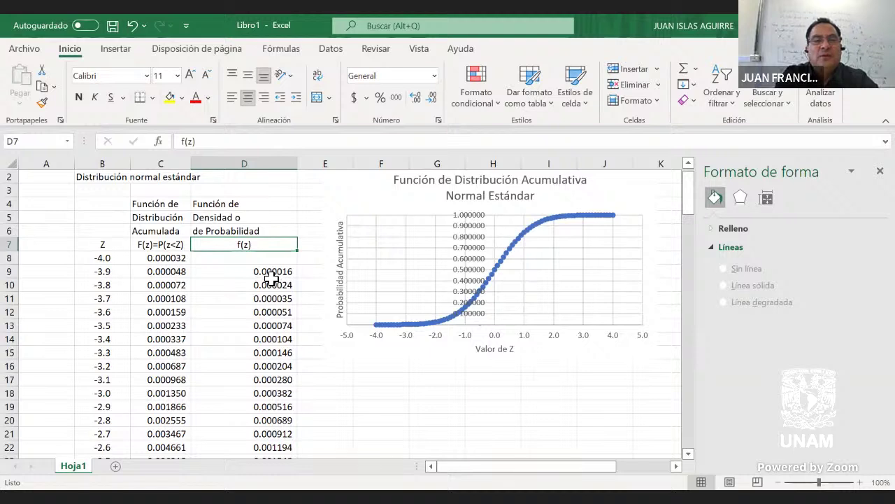
# - Extend the chart's vertical axis title to "Probabilidad Acumulativa, F(z)=P(z<=Z)"
pyautogui.click(342, 253)
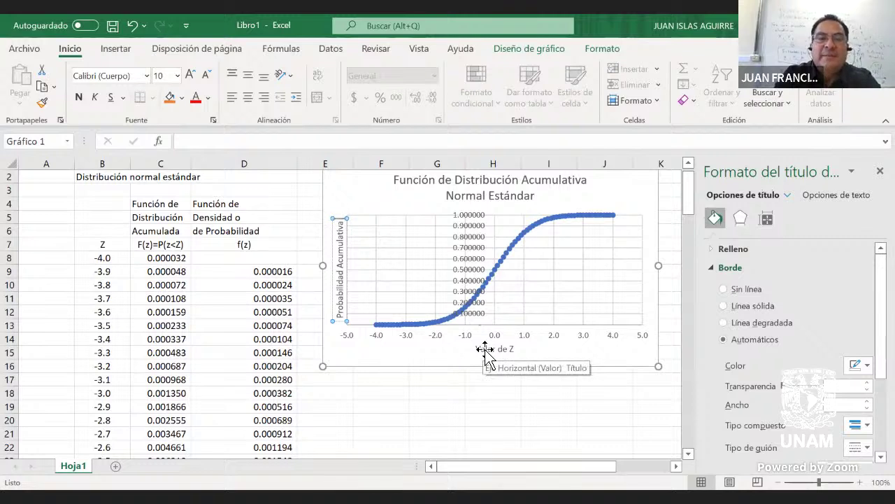
pyautogui.write(', F(z)')
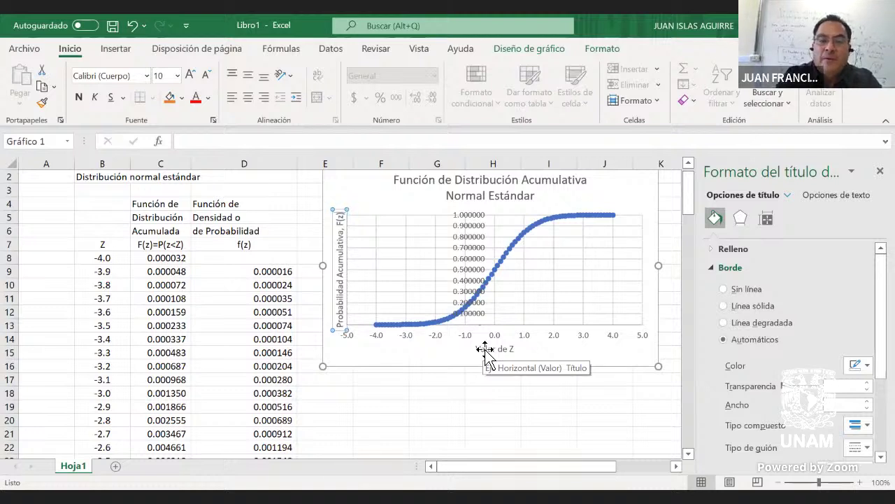
pyautogui.write(' P')
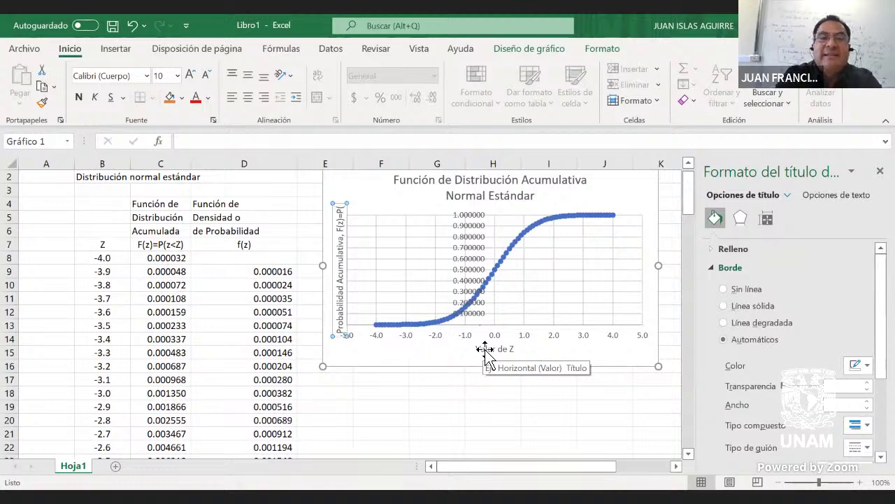
pyautogui.write('(z')
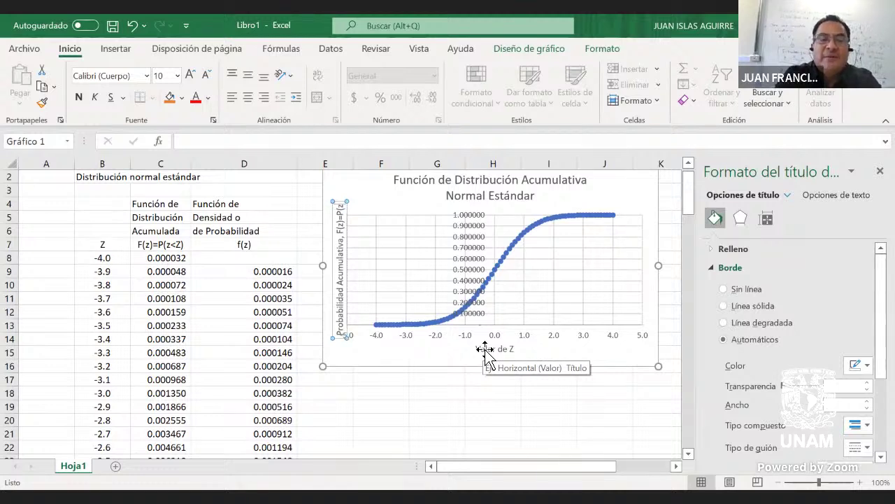
pyautogui.write('<')
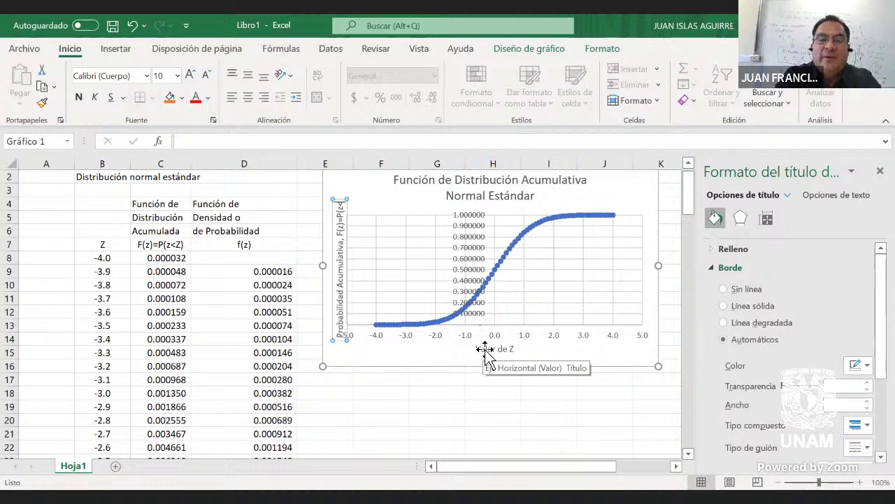
pyautogui.write('Z')
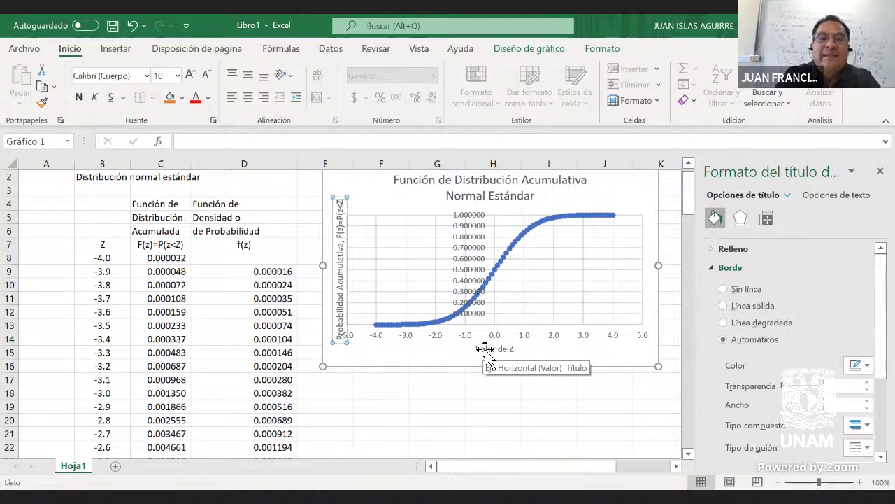
pyautogui.write(')')
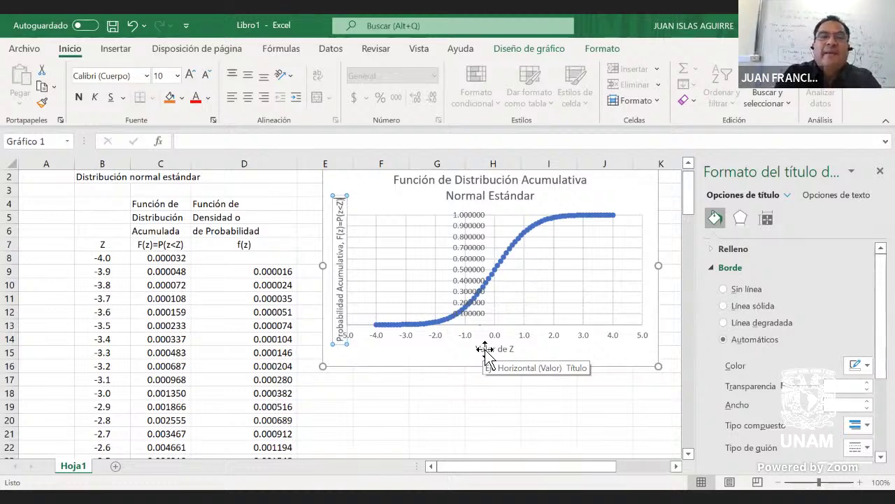
pyautogui.write('=')
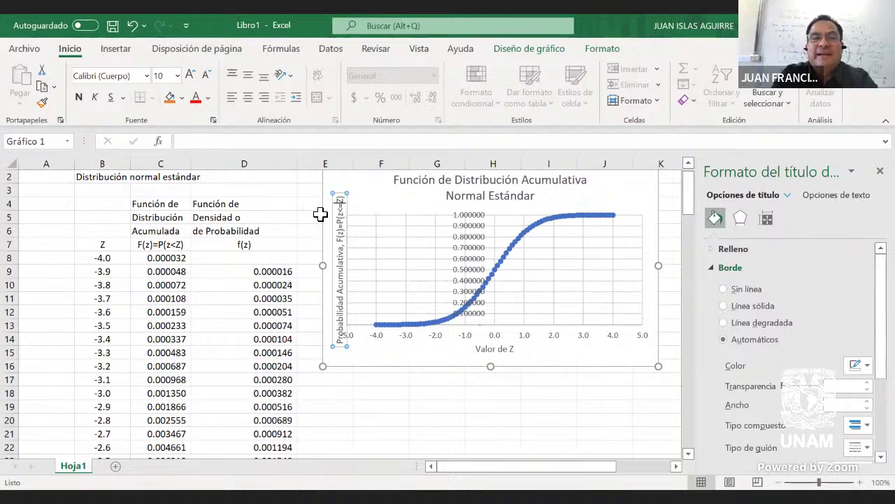
pyautogui.click(317, 216)
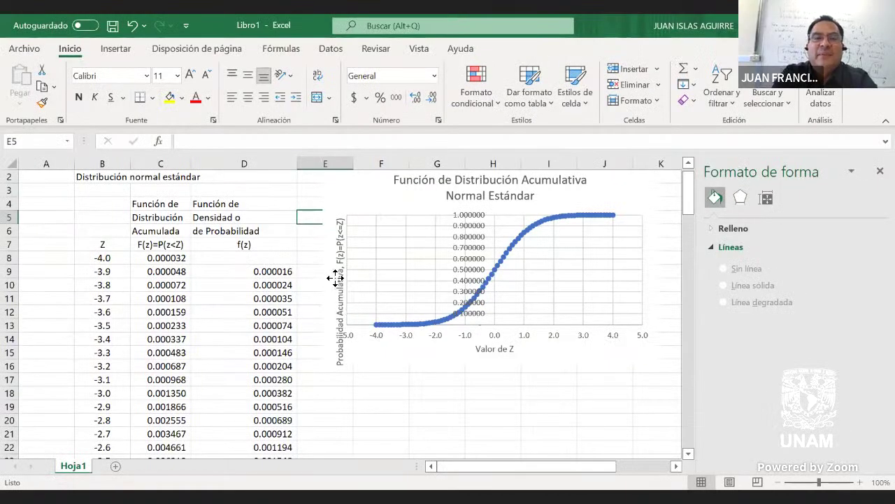
# - Move the vertical axis title up and slightly outward so it sits beside the chart's vertical axis
pyautogui.click(336, 266)
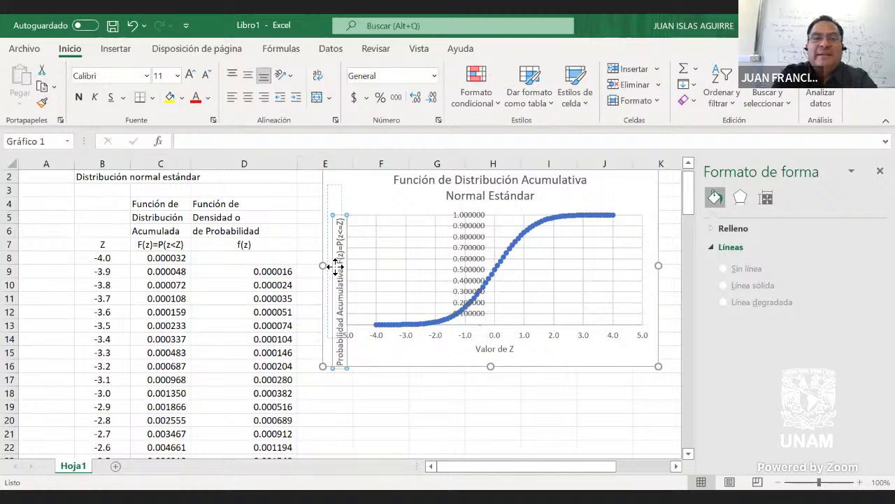
pyautogui.click(336, 266)
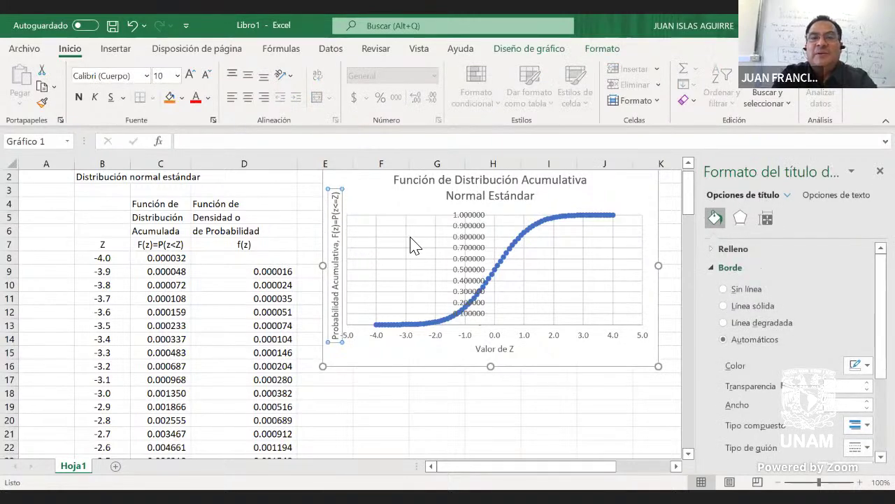
# - Review the density column's headings above f(z) and the difference formula in D11
pyautogui.click(306, 214)
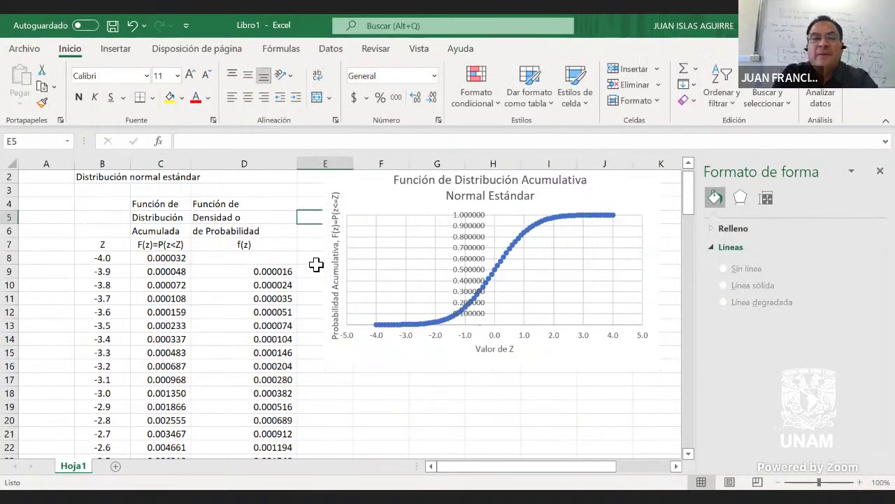
pyautogui.click(234, 217)
pyautogui.click(247, 301)
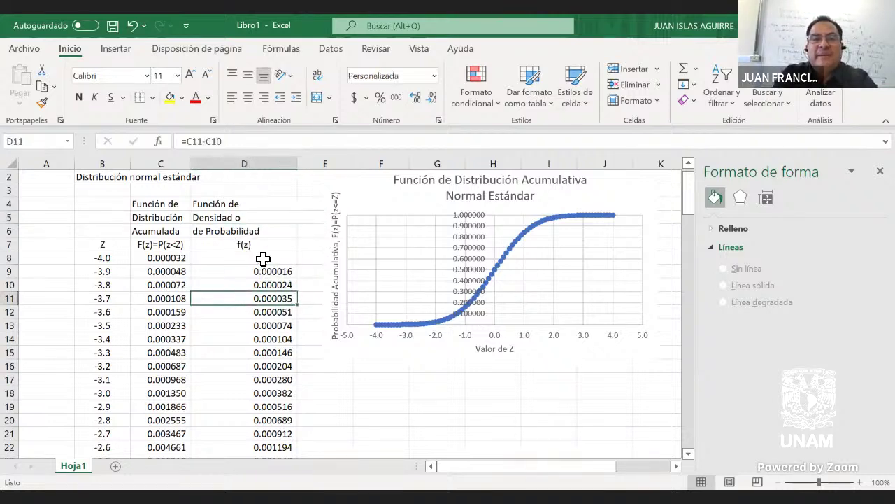
pyautogui.click(235, 217)
pyautogui.click(244, 235)
pyautogui.click(235, 217)
pyautogui.click(231, 203)
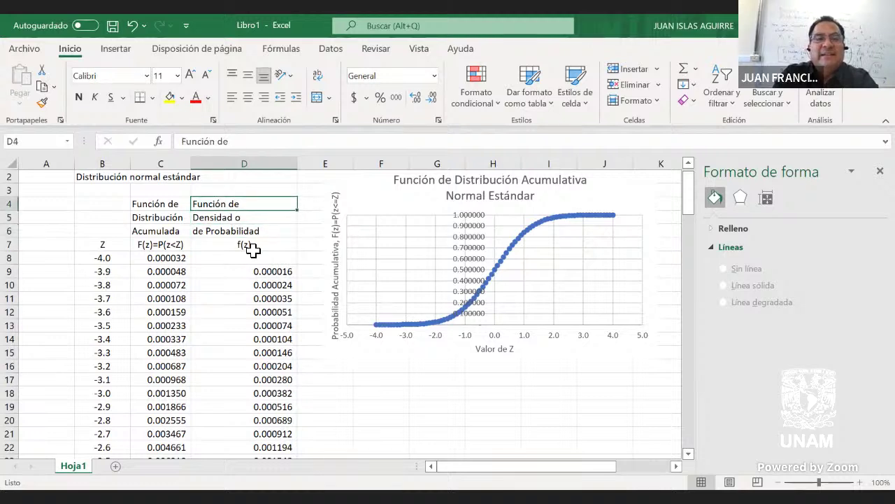
pyautogui.click(246, 245)
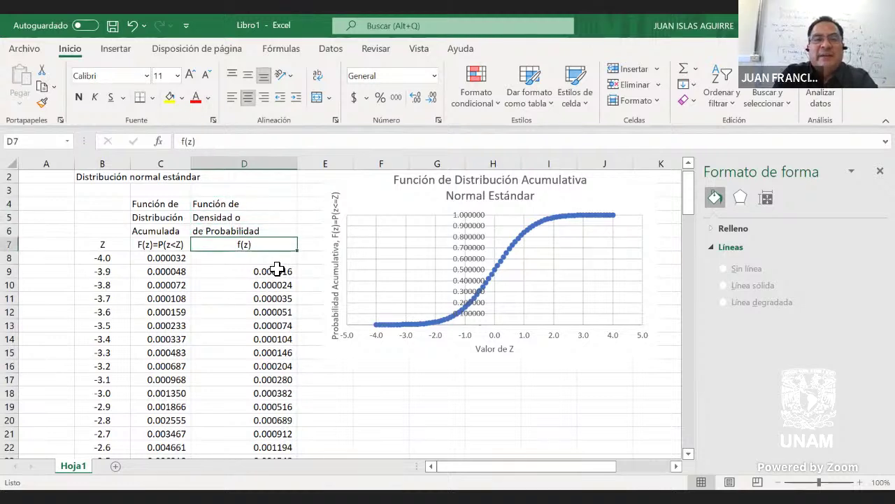
# - Insert a scatter chart with smooth lines and markers from the table and place it directly below the cumulative distribution chart
pyautogui.click(346, 379)
pyautogui.click(344, 393)
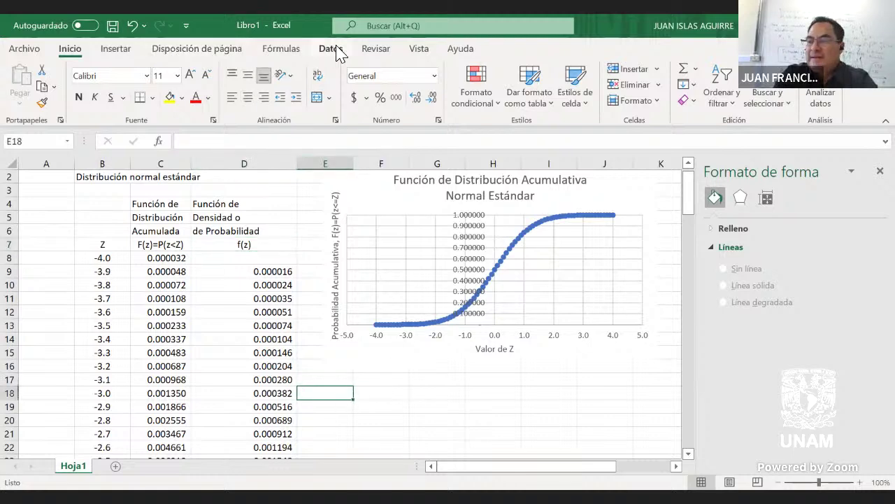
pyautogui.click(115, 49)
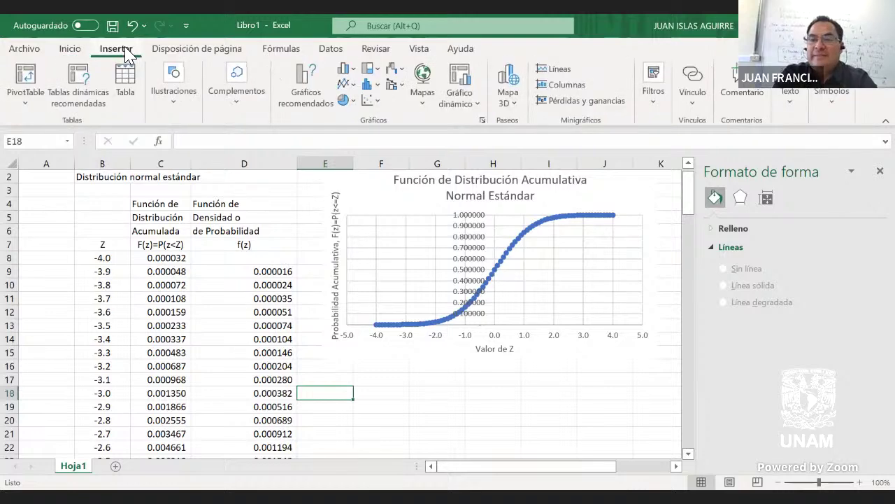
pyautogui.click(371, 107)
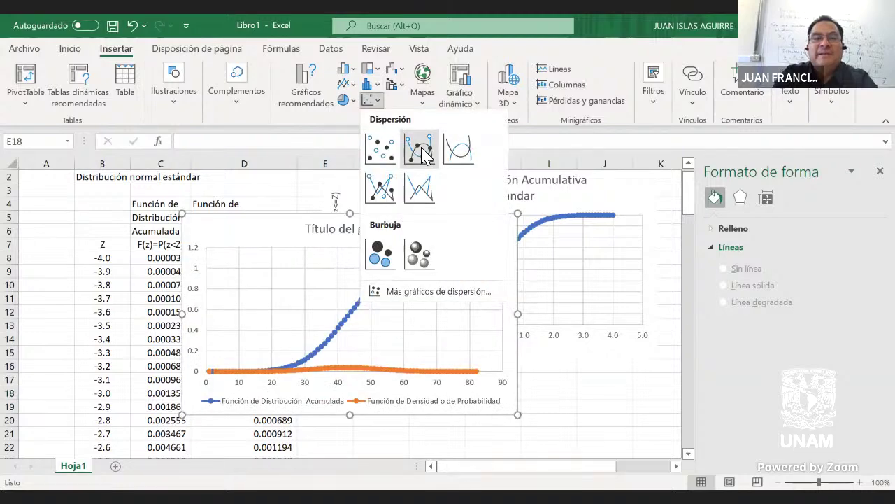
pyautogui.click(422, 153)
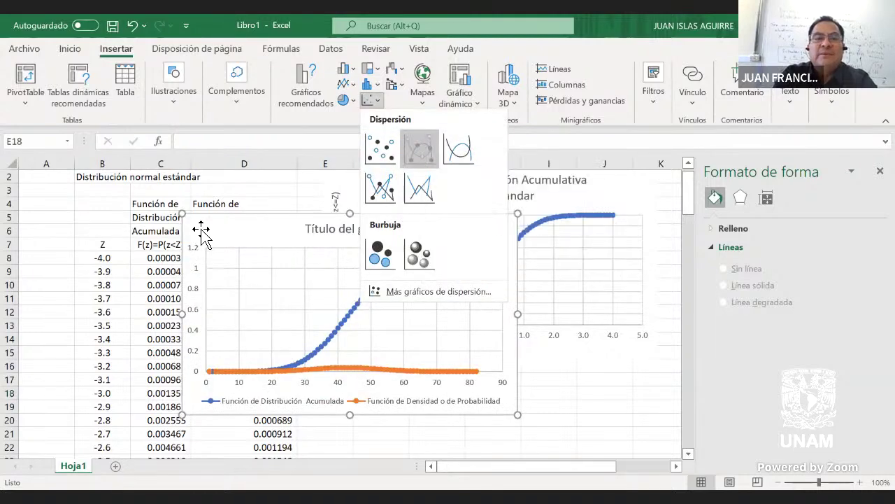
pyautogui.moveTo(336, 201); pyautogui.dragTo(341, 390)
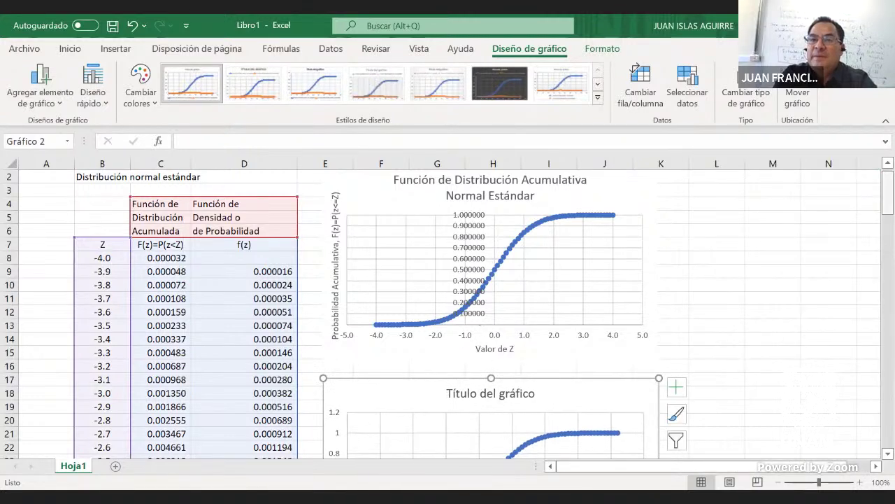
# - Remove the "Función de Distribución Acumulada" series from the new chart's data source
pyautogui.scroll(-4, 483, 335)
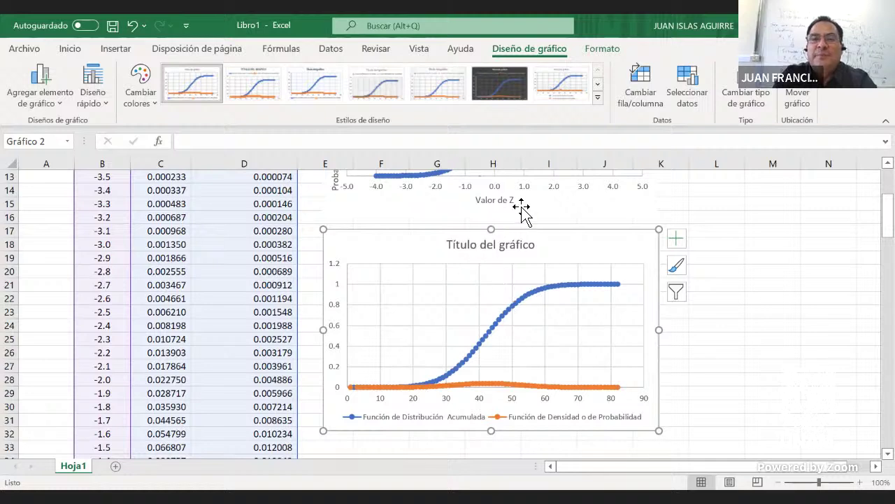
pyautogui.rightClick(420, 294)
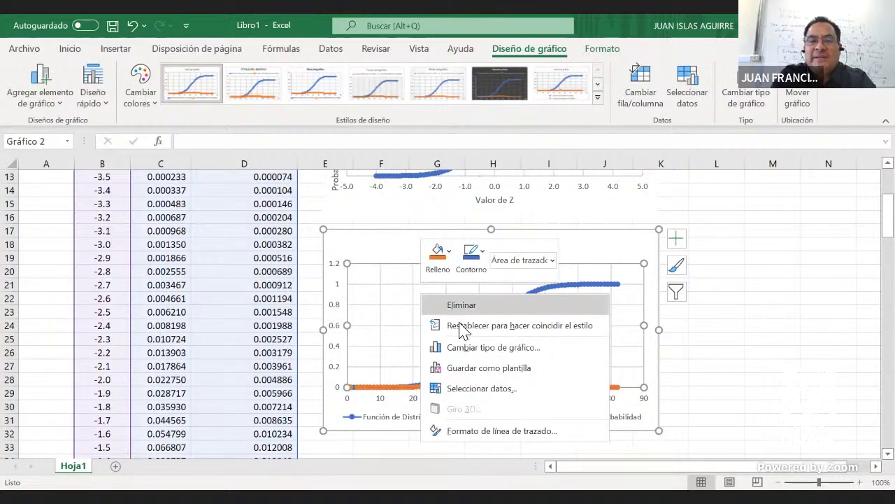
pyautogui.click(481, 389)
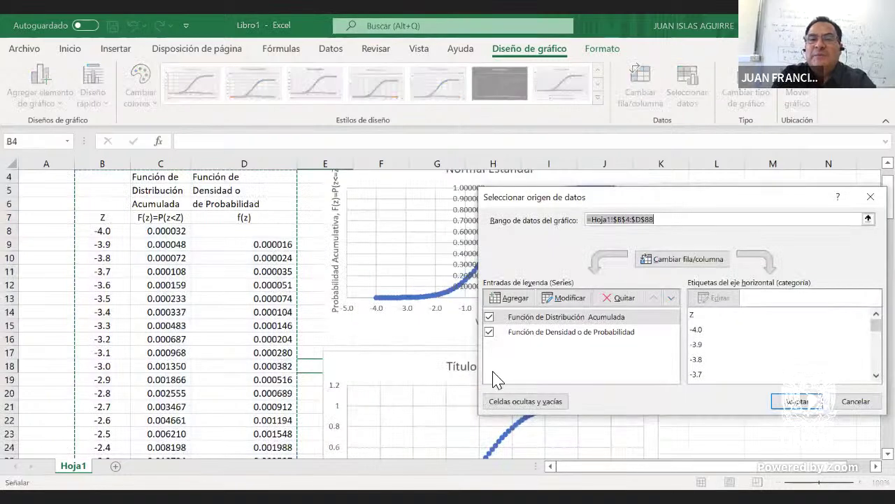
pyautogui.click(568, 317)
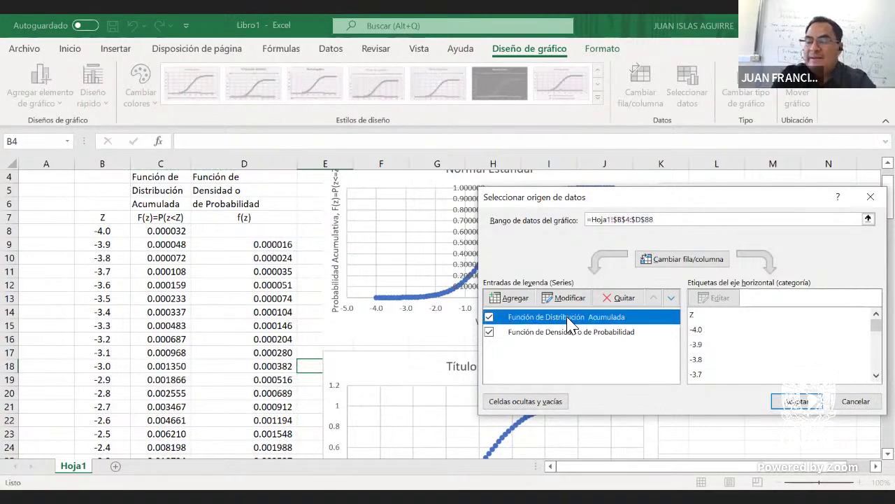
pyautogui.click(613, 298)
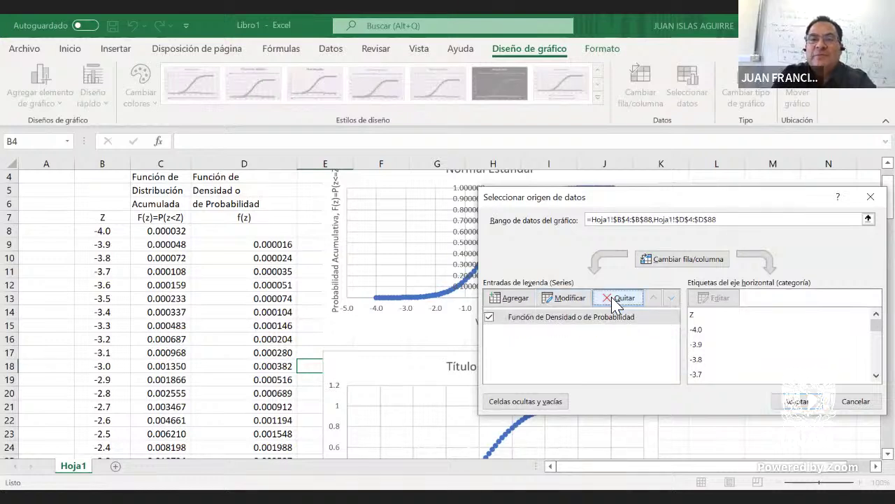
# - Clear the series name of "Función de Densidad o de Probabilidad", check its X and Y ranges, and apply the data source changes
pyautogui.click(560, 318)
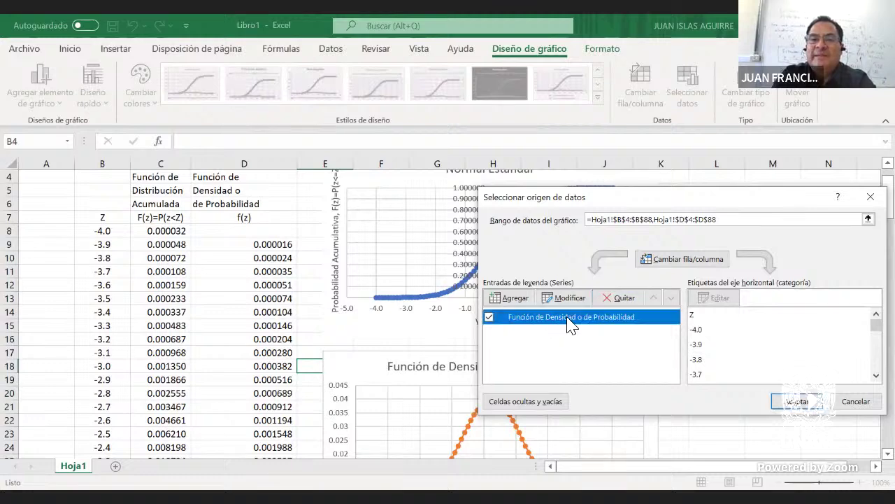
pyautogui.click(571, 300)
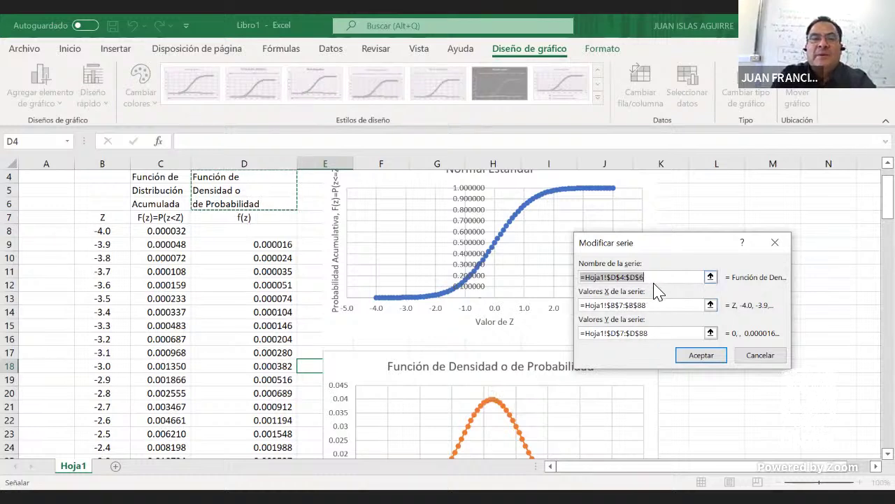
pyautogui.press('BackSpace')
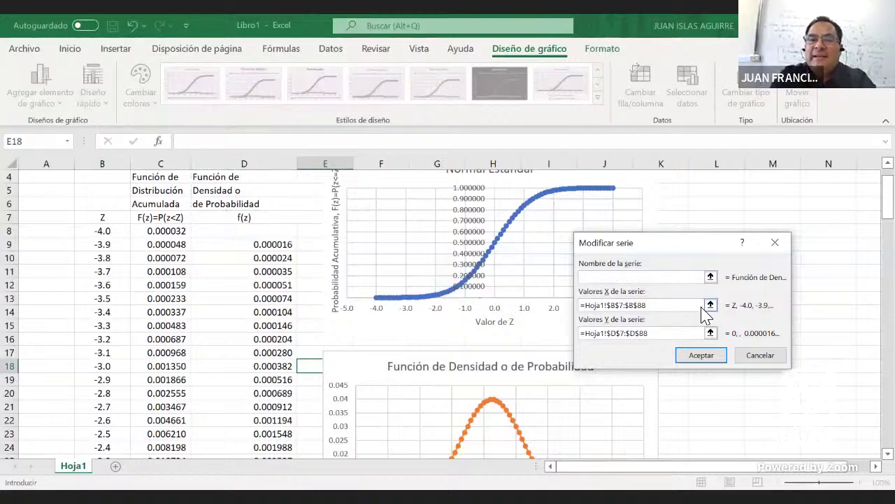
pyautogui.click(703, 308)
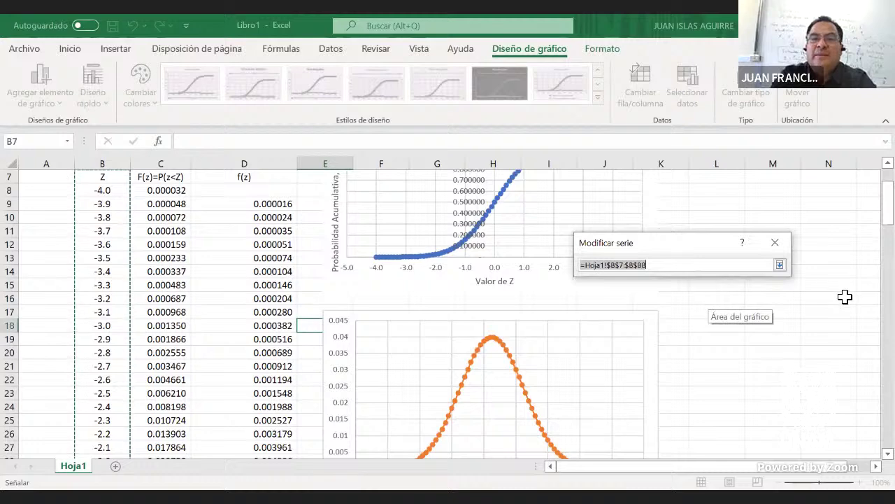
pyautogui.press('End')
pyautogui.scroll(2, 94, 255)
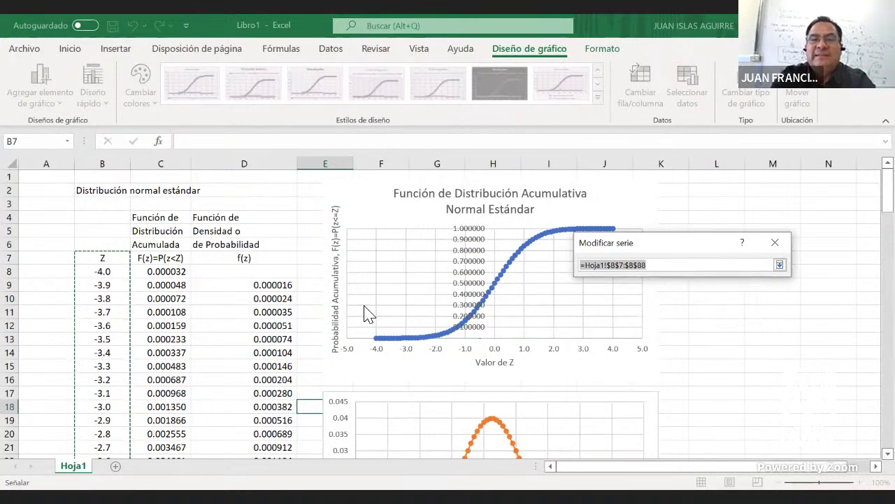
pyautogui.press('Return')
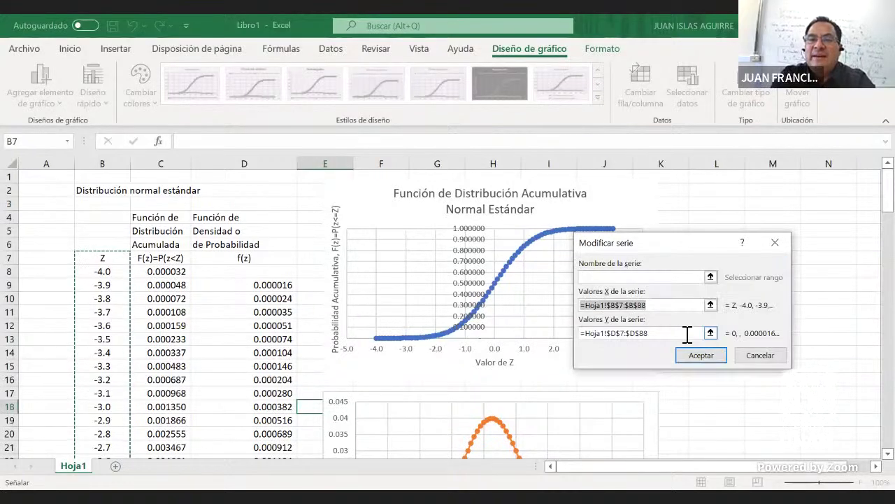
pyautogui.click(704, 334)
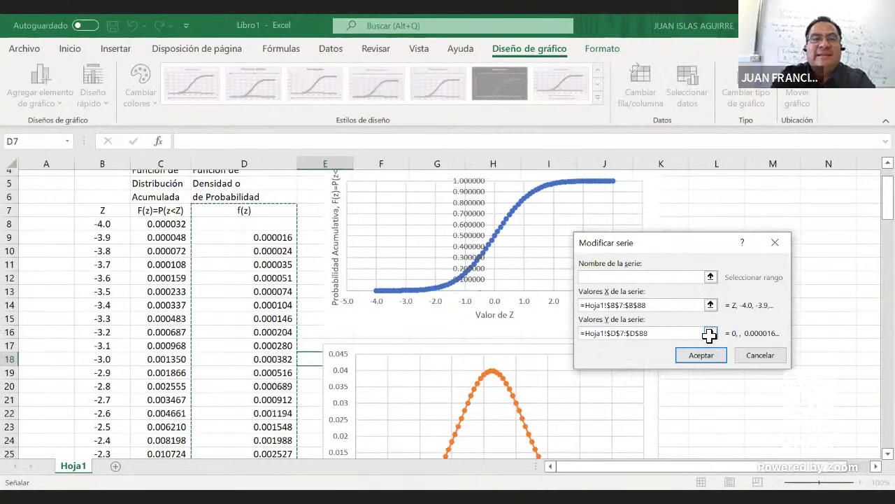
pyautogui.click(710, 334)
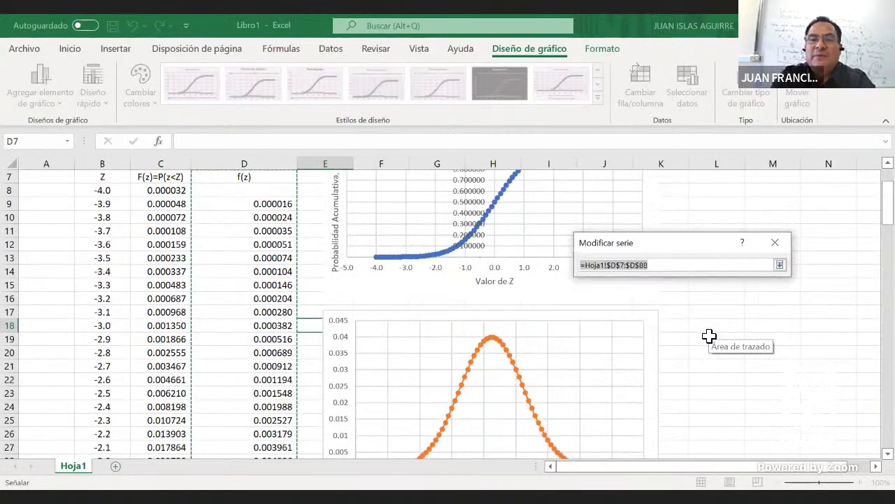
pyautogui.click(779, 266)
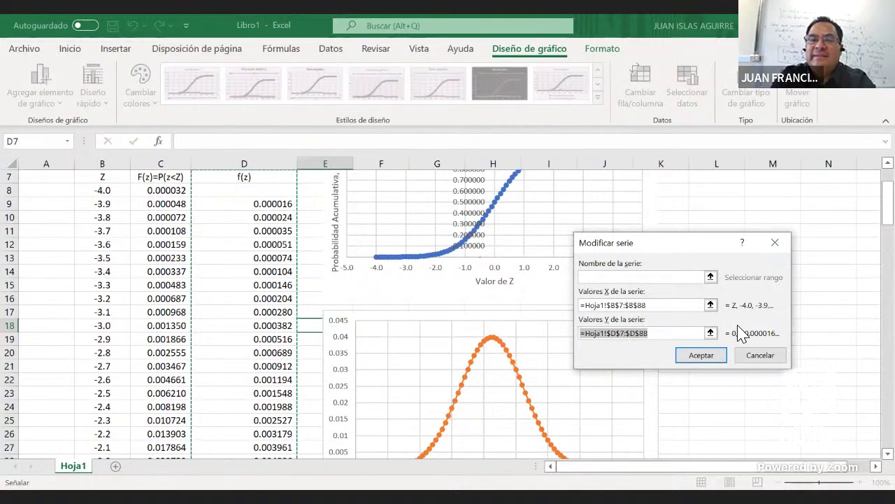
pyautogui.click(689, 355)
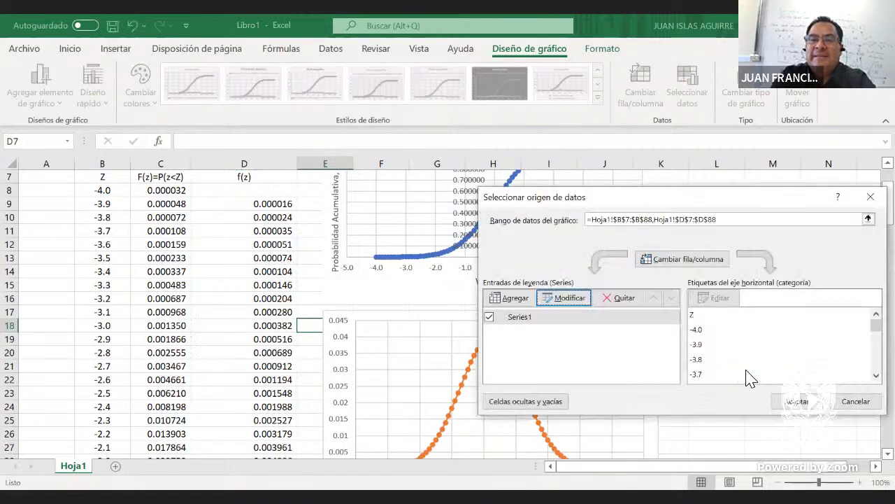
pyautogui.click(798, 401)
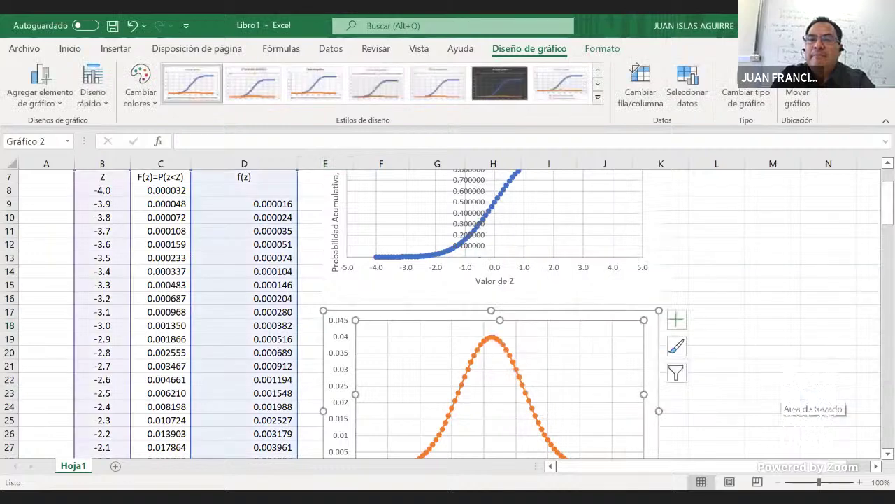
# - Reopen the density chart's series for editing and set its X values to Hoja1!$B$8:$B$88
pyautogui.moveTo(887, 203)
pyautogui.mouseDown()
pyautogui.moveTo(887, 219)
pyautogui.moveTo(887, 204)
pyautogui.mouseUp()
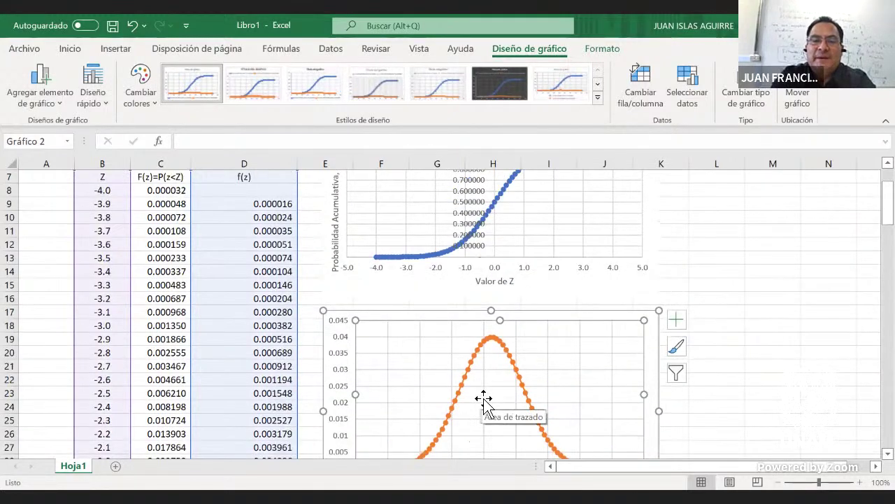
pyautogui.rightClick(484, 399)
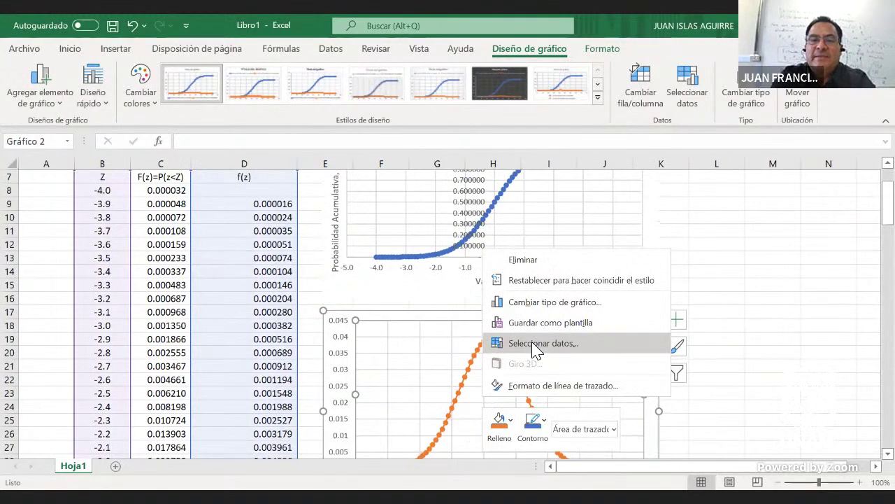
pyautogui.click(658, 342)
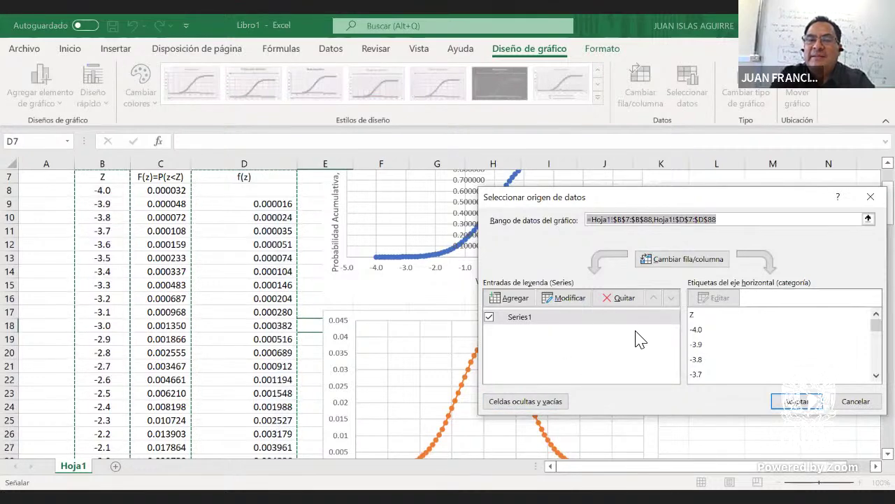
pyautogui.click(563, 300)
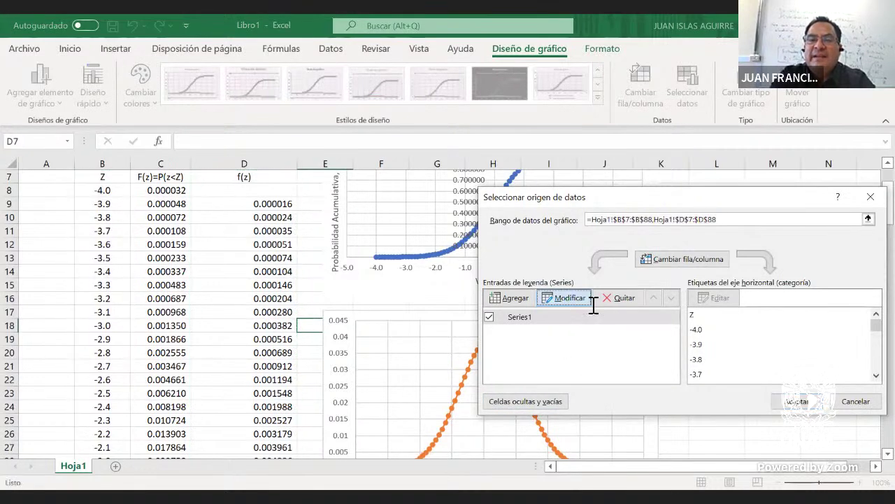
pyautogui.click(712, 307)
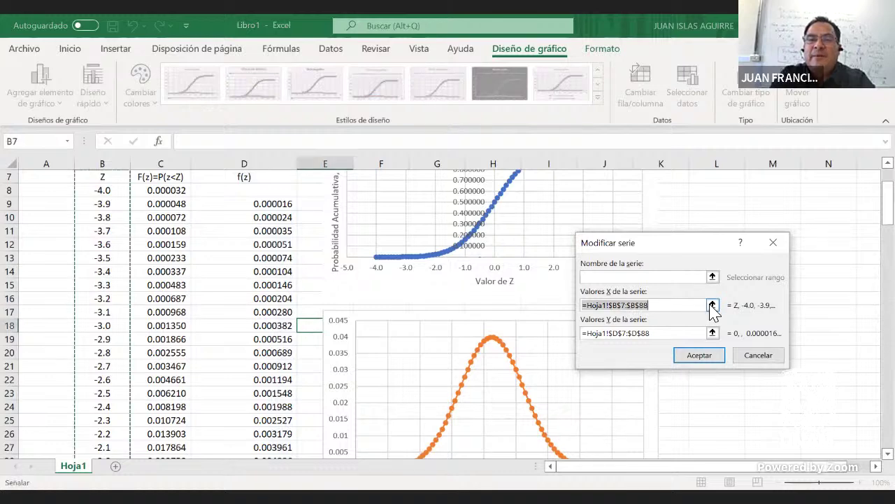
pyautogui.click(122, 194)
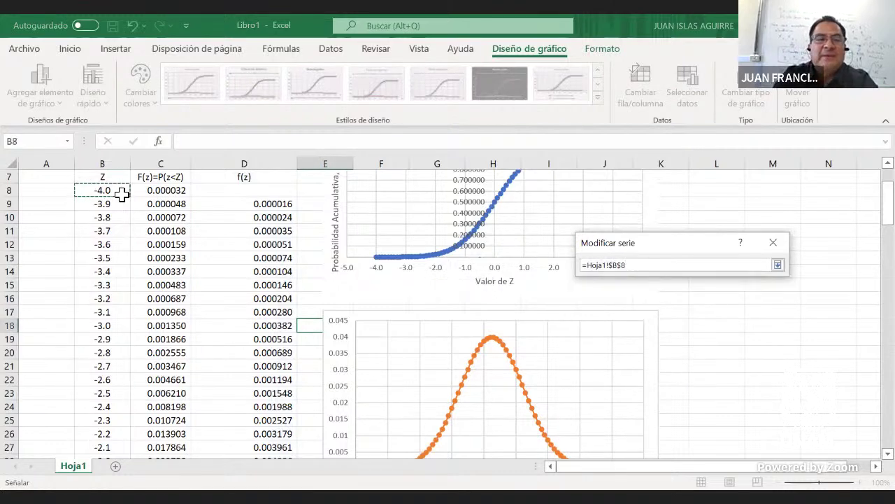
pyautogui.hotkey('ctrl', 'shift', 'Down')
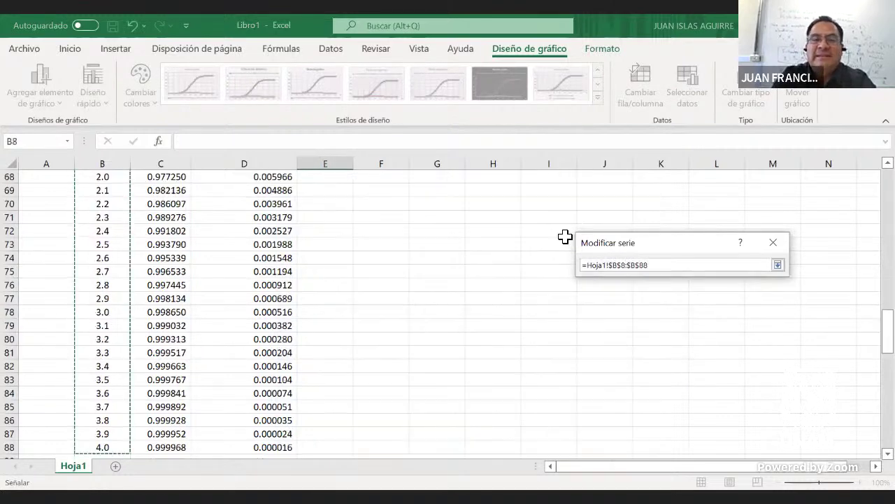
pyautogui.click(778, 265)
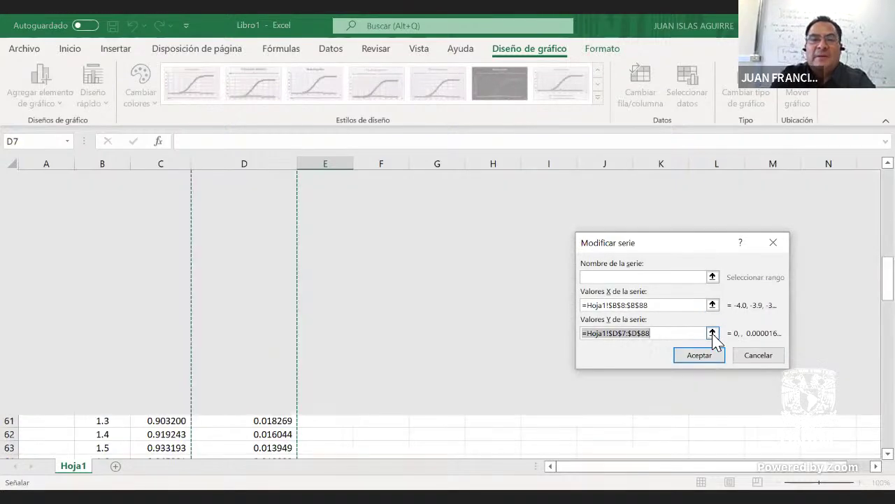
# - Set the density series' Y values to Hoja1!$D$9:$D$88 and apply the data source changes
pyautogui.click(712, 334)
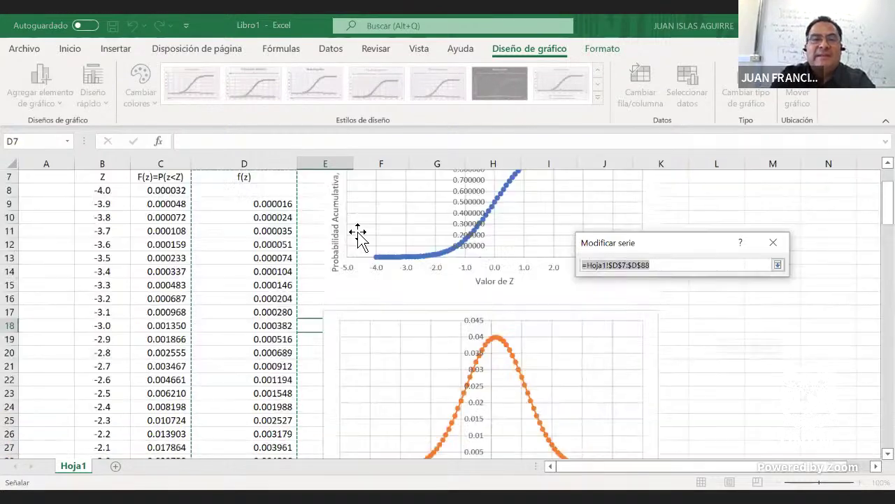
pyautogui.click(286, 203)
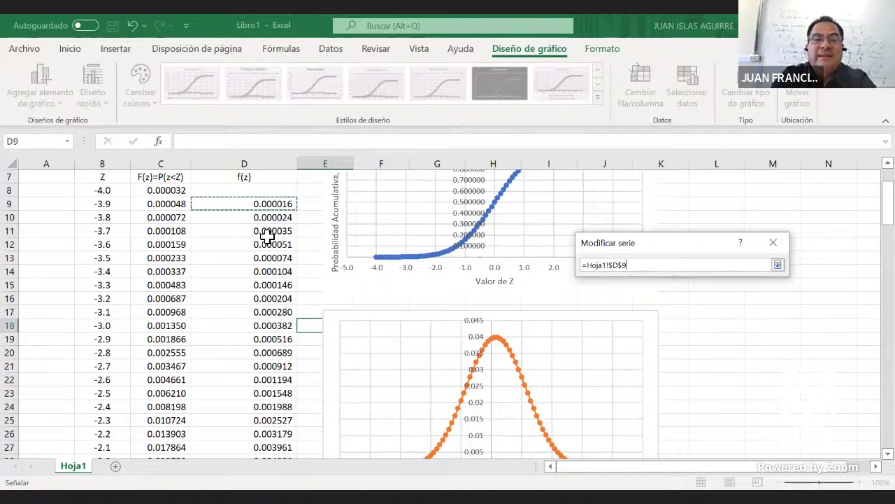
pyautogui.hotkey('ctrl', 'shift', 'Down')
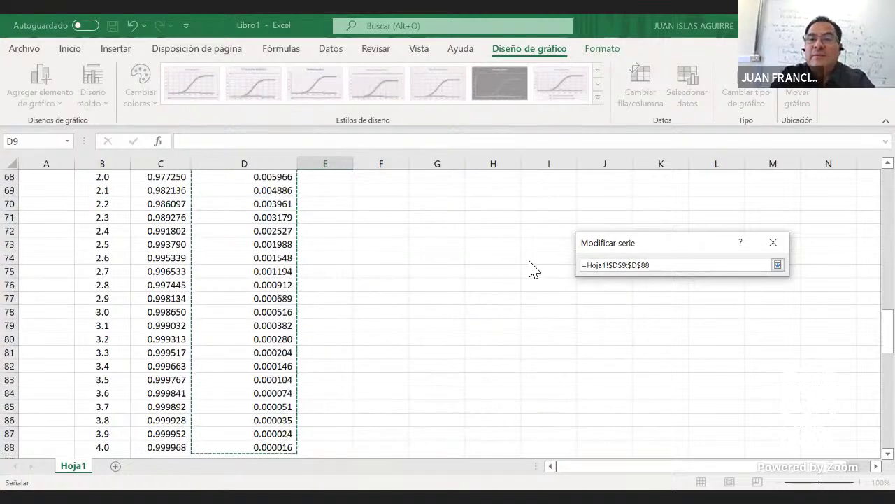
pyautogui.click(778, 266)
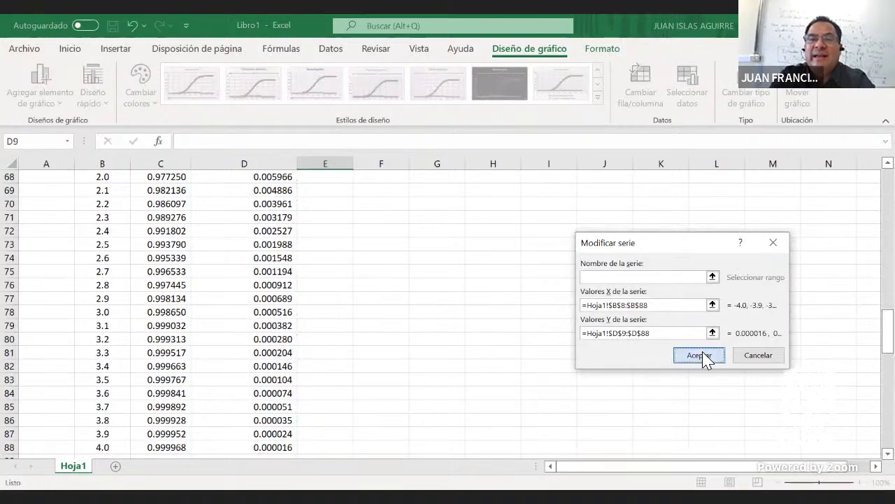
pyautogui.click(699, 356)
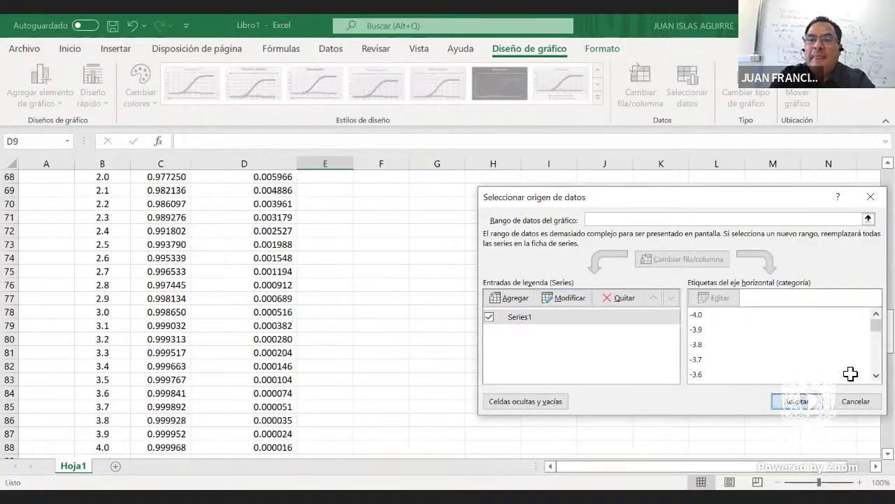
pyautogui.click(798, 401)
# - Rearrange the charts side by side, with the density chart next to the table and the cumulative distribution chart to its right
pyautogui.scroll(12, 448, 315)
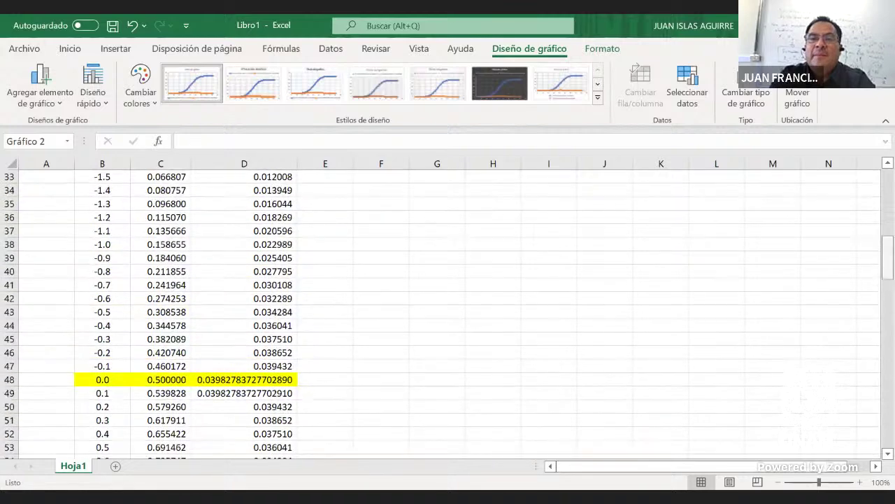
pyautogui.moveTo(887, 258); pyautogui.dragTo(887, 203)
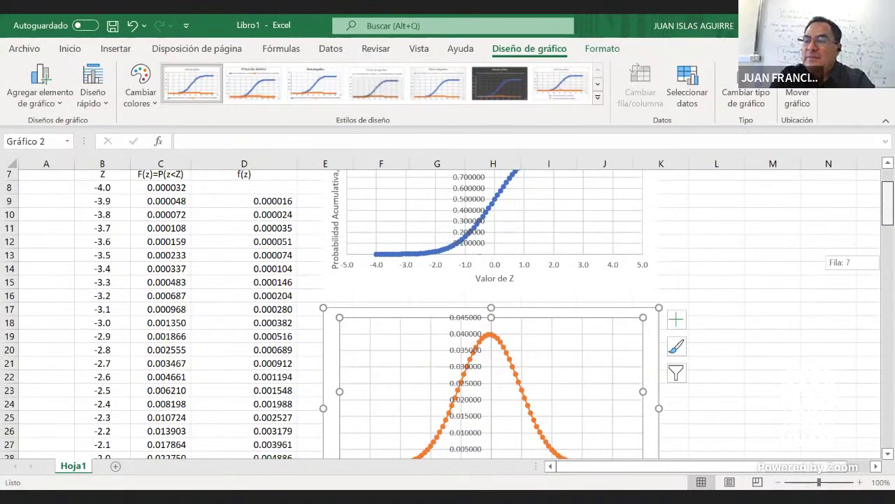
pyautogui.keyDown('ctrl'); pyautogui.scroll(-3, 448, 307); pyautogui.keyUp('ctrl')
pyautogui.moveTo(887, 210); pyautogui.dragTo(887, 202)
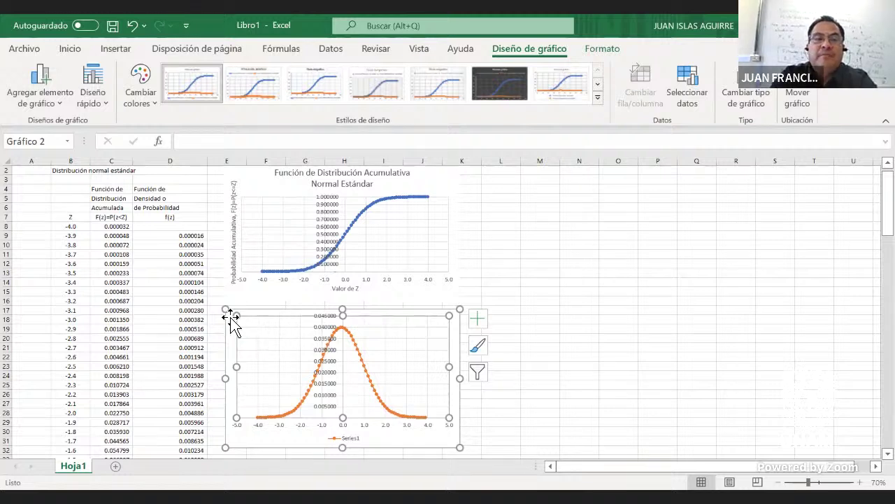
pyautogui.moveTo(231, 317); pyautogui.dragTo(473, 298)
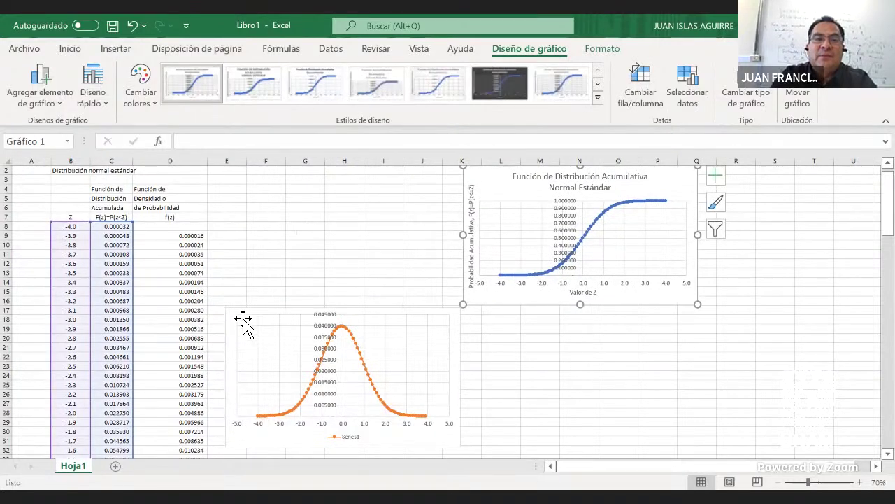
pyautogui.moveTo(237, 316); pyautogui.dragTo(222, 192)
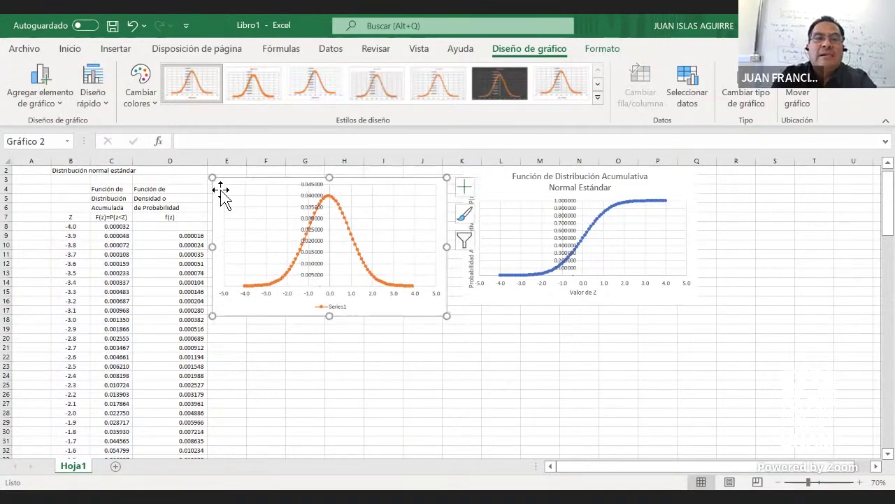
pyautogui.moveTo(486, 303); pyautogui.dragTo(477, 319)
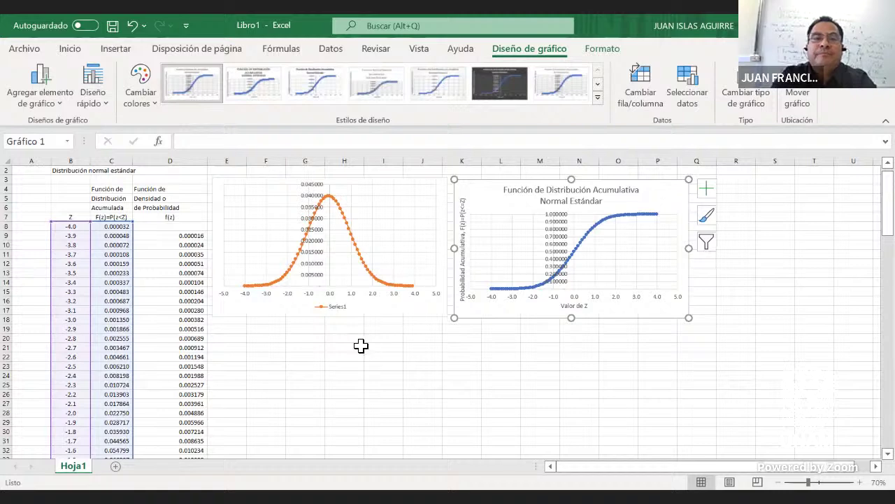
# - Add a chart title and axis titles to the density chart and delete its legend
pyautogui.keyDown('ctrl'); pyautogui.scroll(3, 362, 348); pyautogui.keyUp('ctrl')
pyautogui.keyDown('ctrl'); pyautogui.scroll(1, 637, 362); pyautogui.keyUp('ctrl')
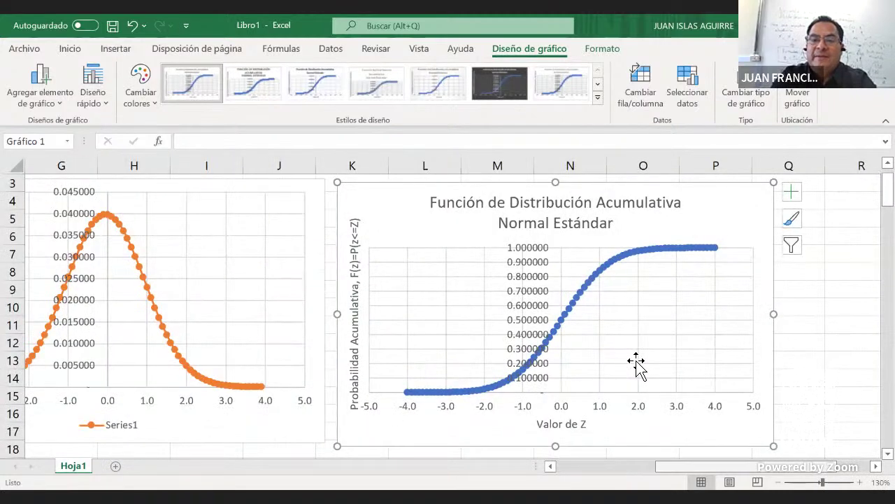
pyautogui.hscroll(-3, 670, 403)
pyautogui.hscroll(-1, 295, 199)
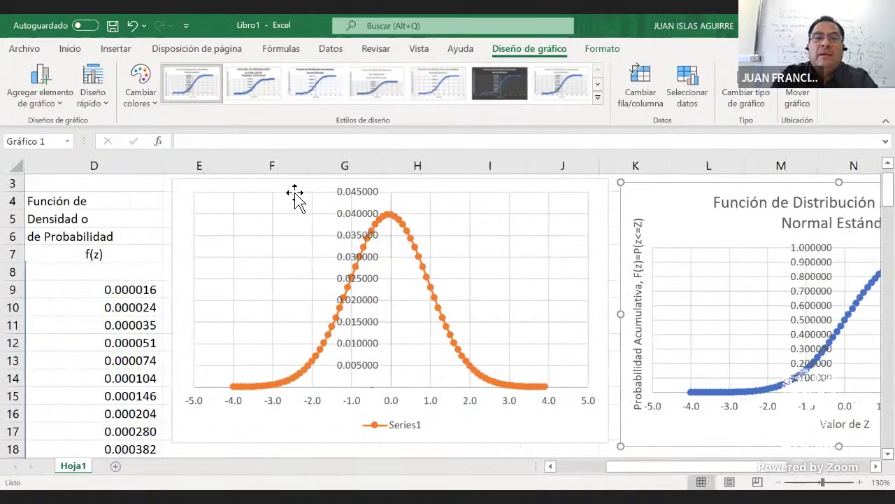
pyautogui.click(552, 199)
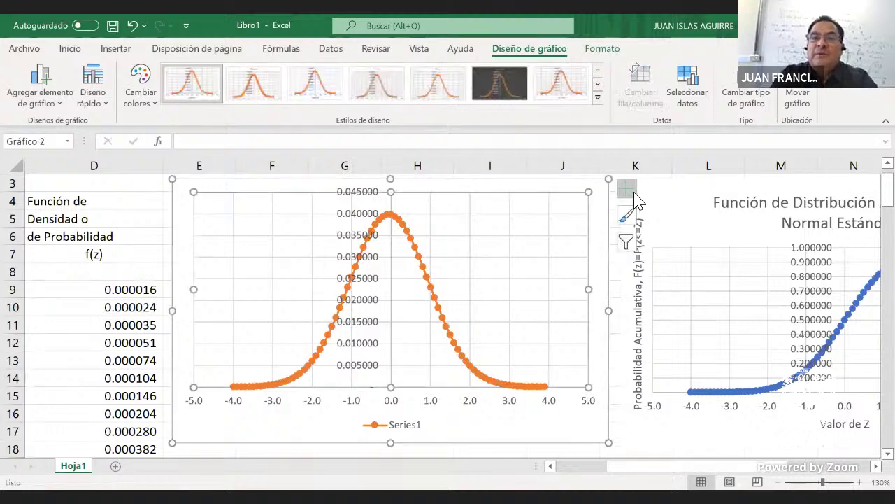
pyautogui.click(632, 192)
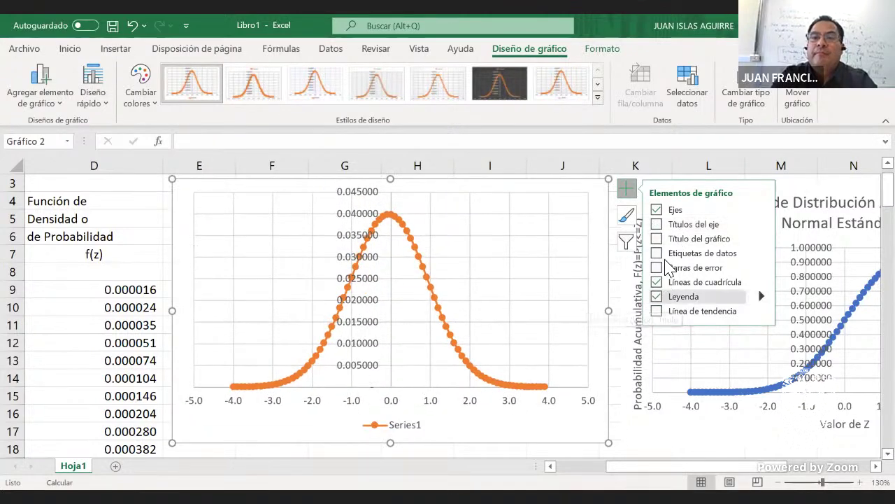
pyautogui.click(658, 239)
pyautogui.click(658, 225)
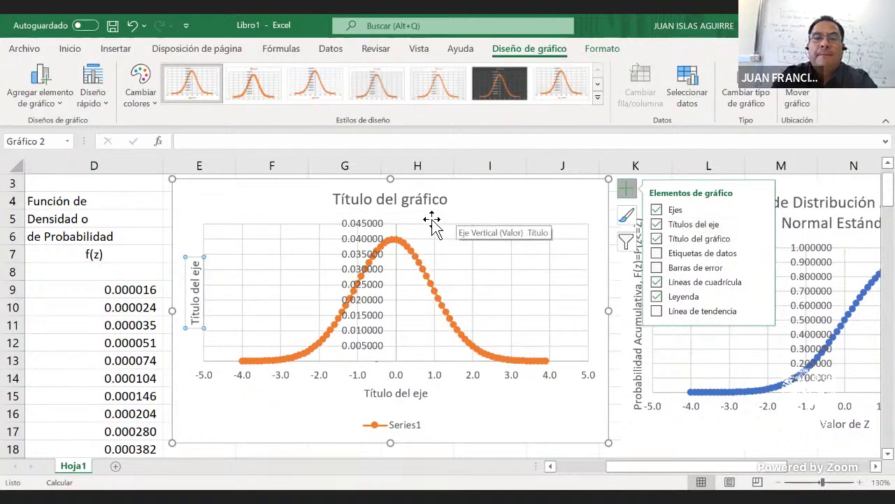
pyautogui.click(395, 424)
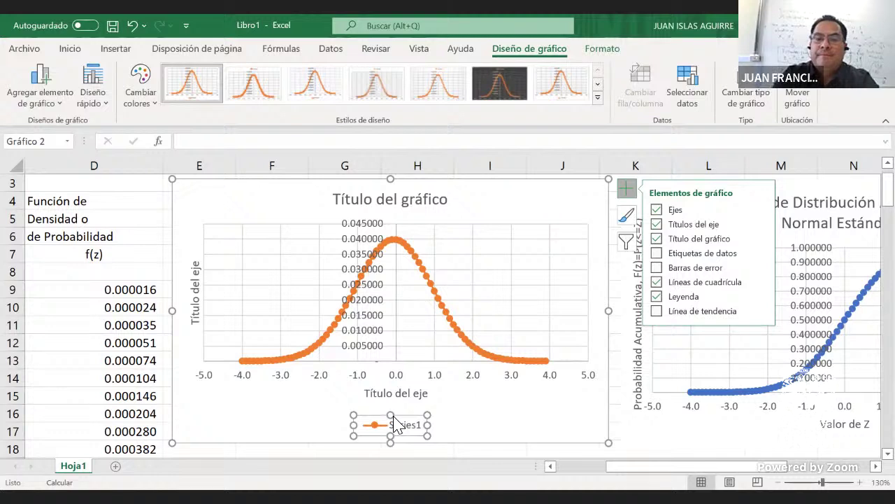
pyautogui.press('Delete')
# - Set the density chart's title to "Función de densidad Normal Estándar"
pyautogui.click(402, 203)
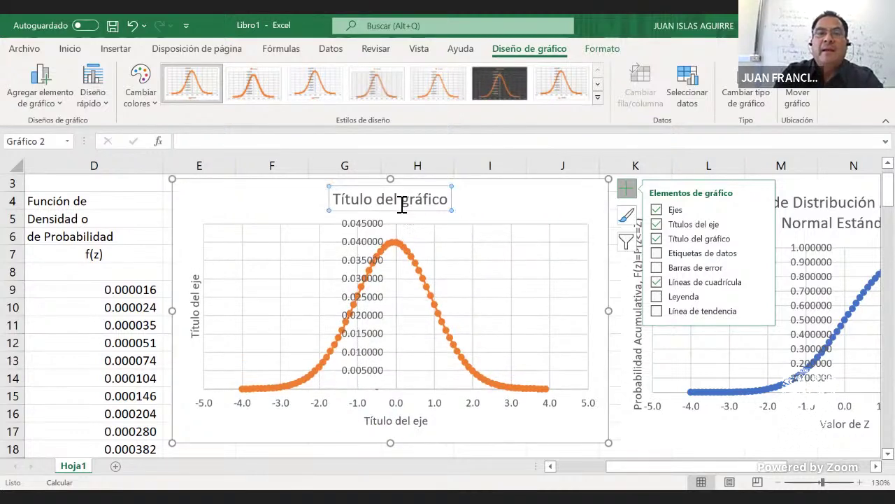
pyautogui.doubleClick(402, 203)
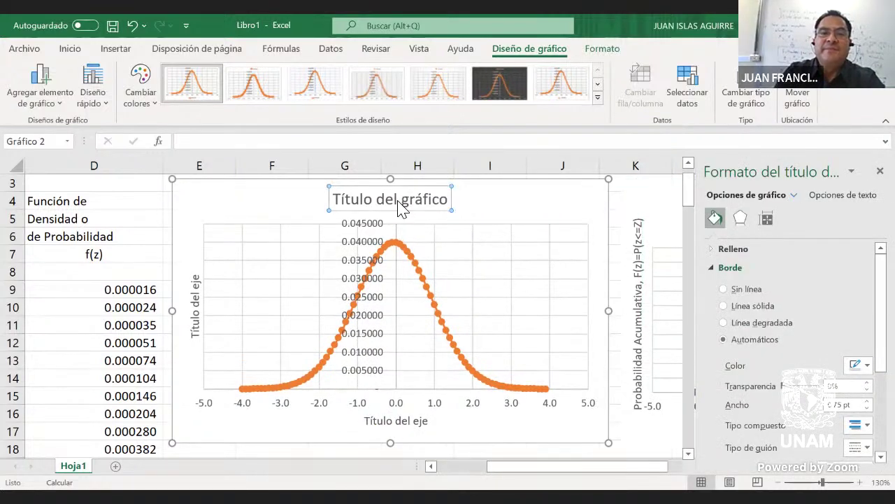
pyautogui.tripleClick(401, 204)
pyautogui.click(402, 204)
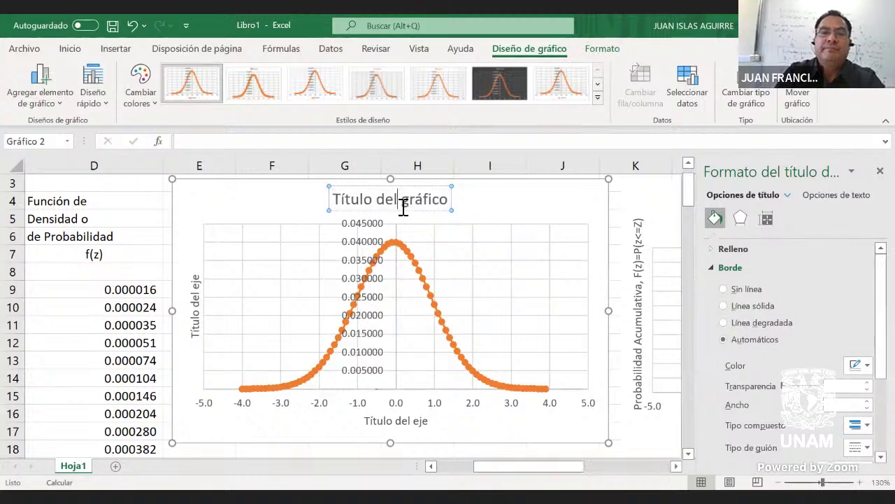
pyautogui.write('Funci')
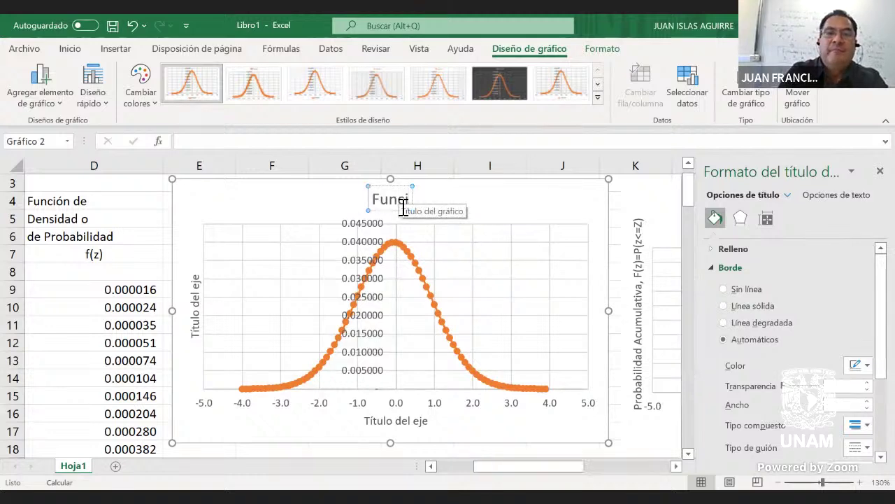
pyautogui.write('ón de d')
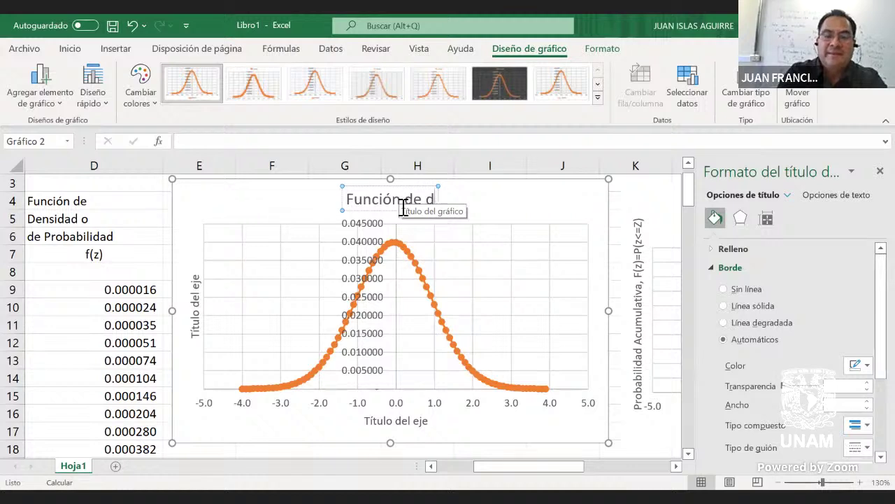
pyautogui.write('ensidad N')
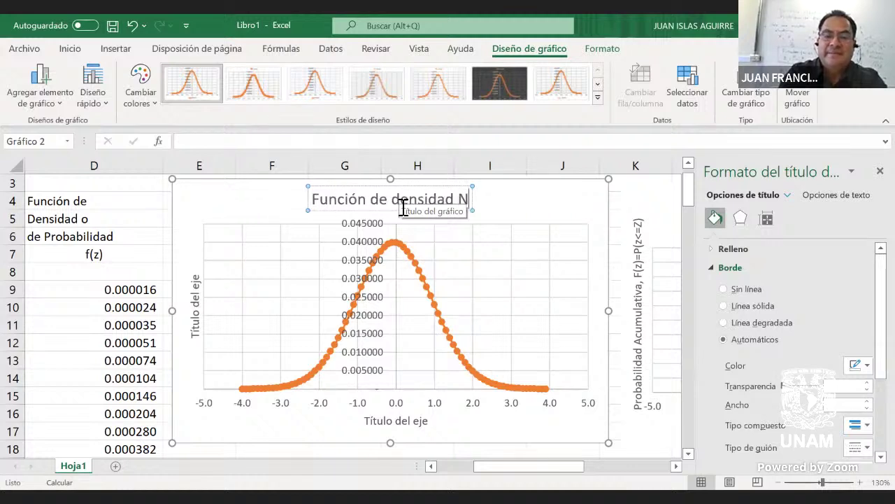
pyautogui.write('orm')
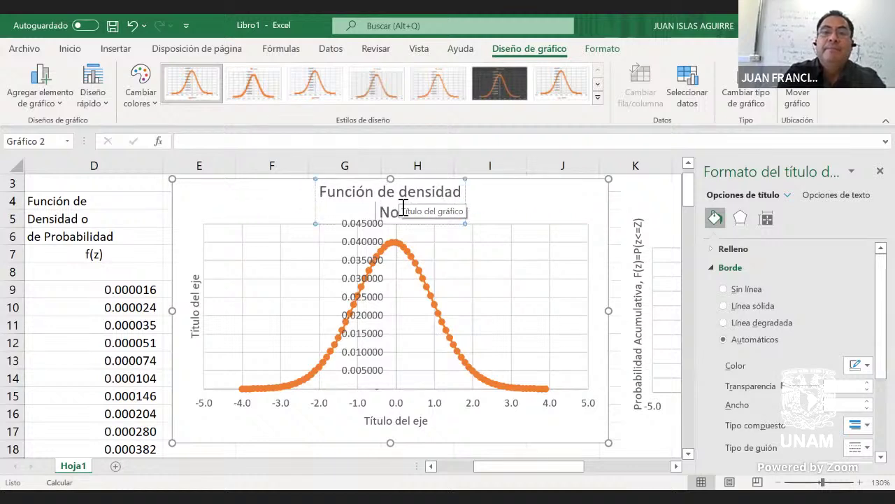
pyautogui.write('al Estándarr')
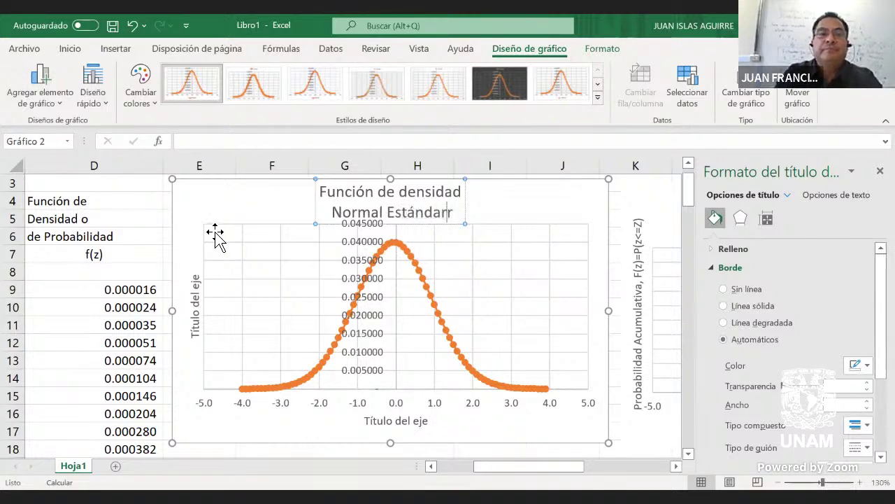
pyautogui.click(196, 301)
pyautogui.click(440, 220)
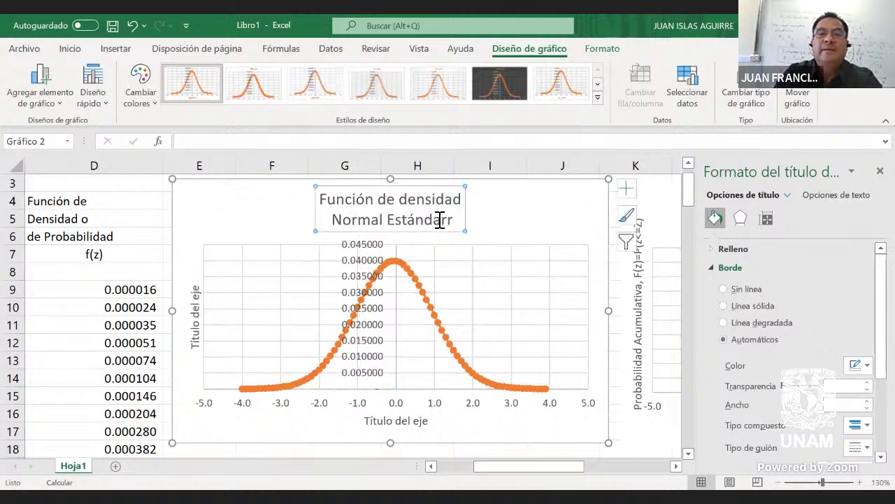
pyautogui.click(444, 221)
pyautogui.press('BackSpace')
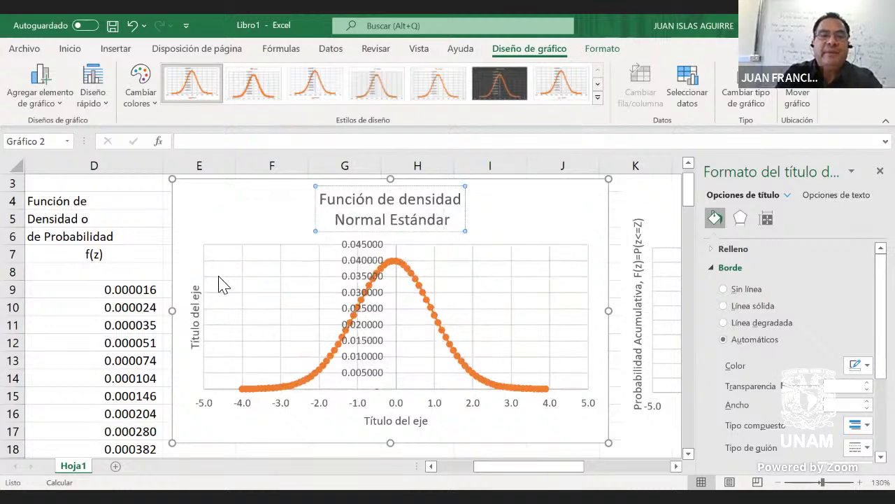
# - Set the density chart's vertical axis title to "Probabilidad , p(z)= P(z=Z0)"
pyautogui.click(198, 306)
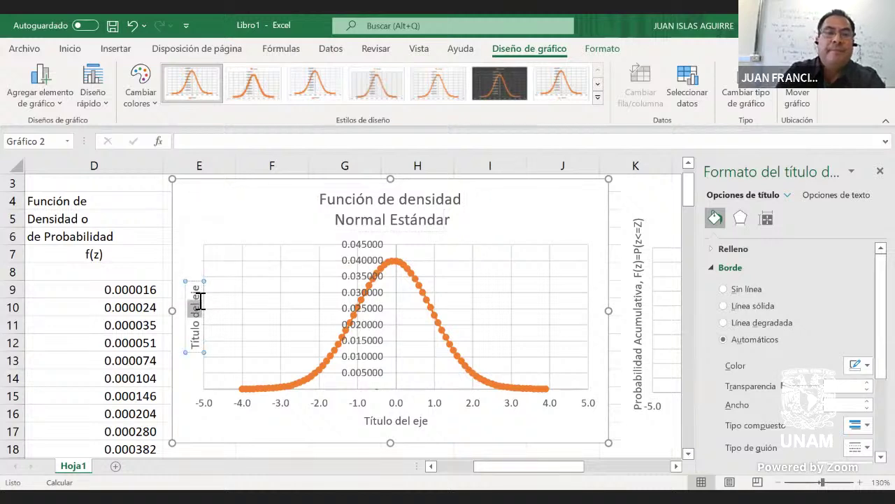
pyautogui.tripleClick(201, 301)
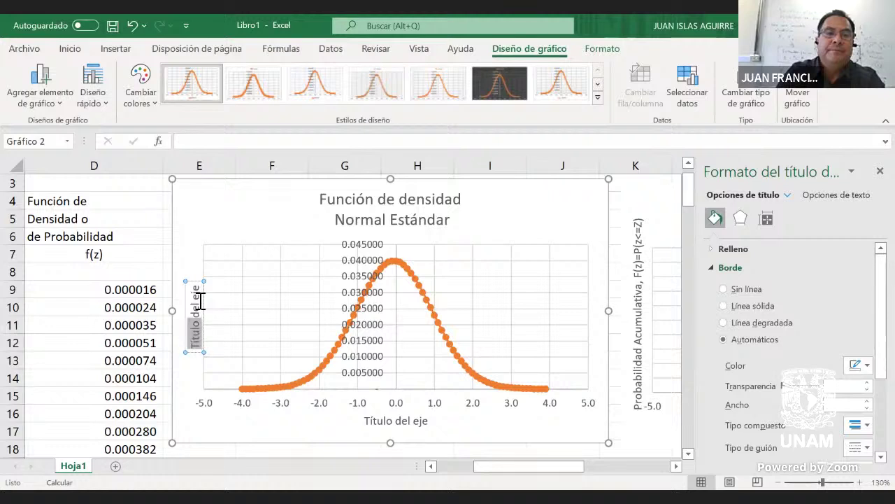
pyautogui.write('Probabilidad')
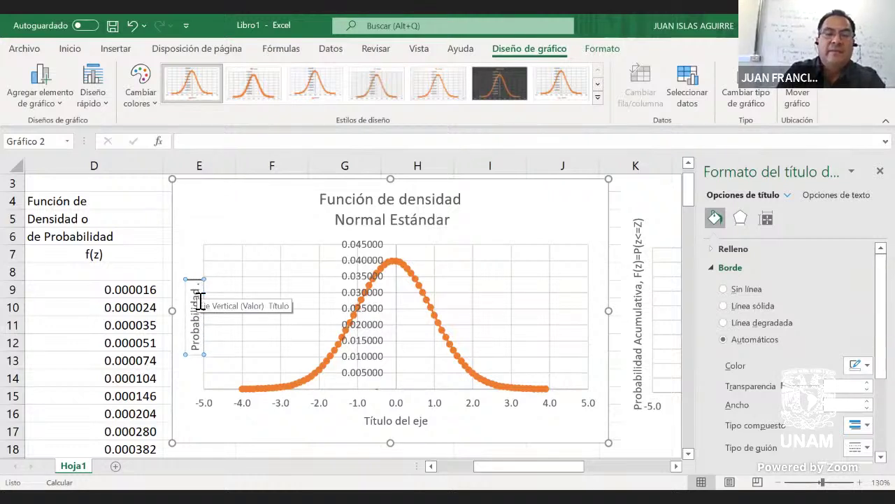
pyautogui.write(' (')
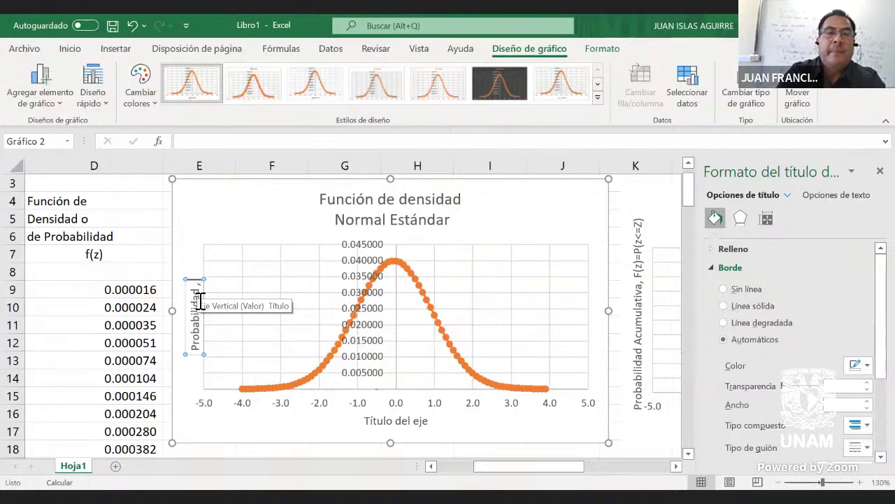
pyautogui.write(' f')
pyautogui.press('BackSpace')
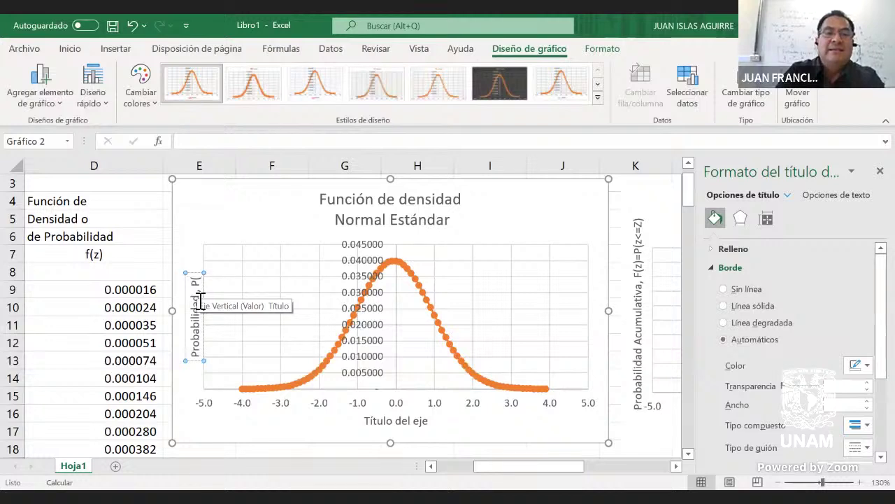
pyautogui.write('z)')
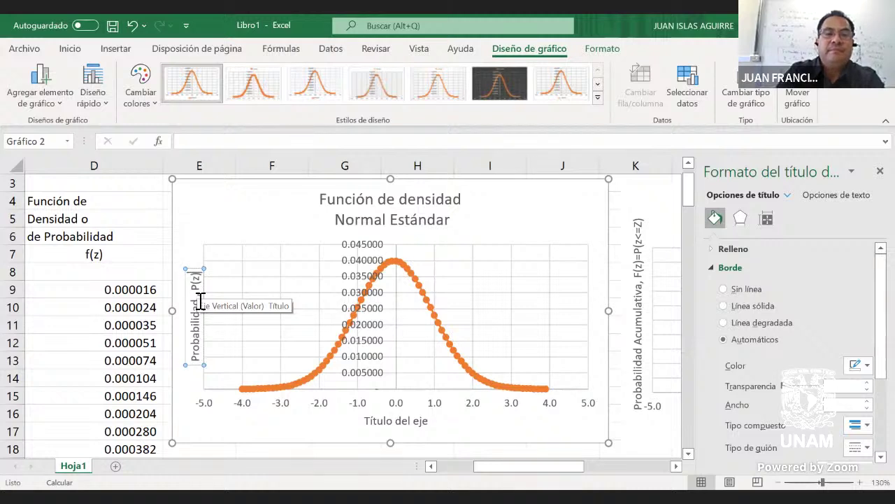
pyautogui.write(' = P(z=Z0')
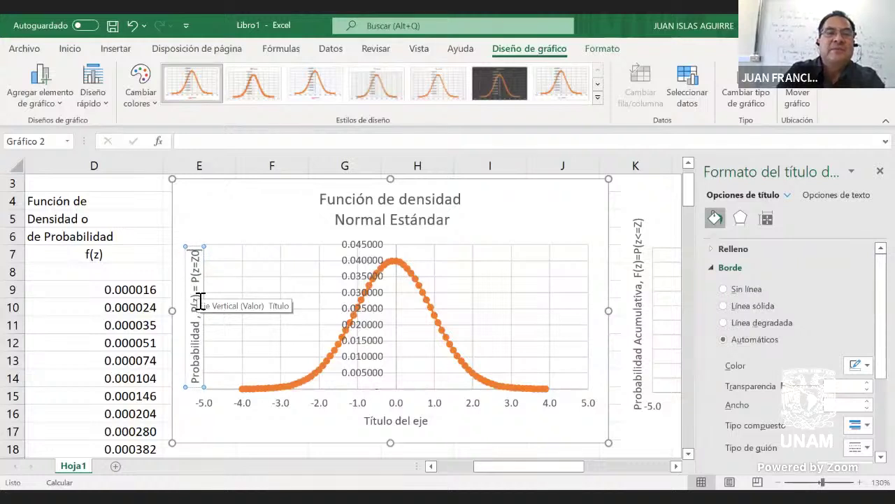
pyautogui.write(')')
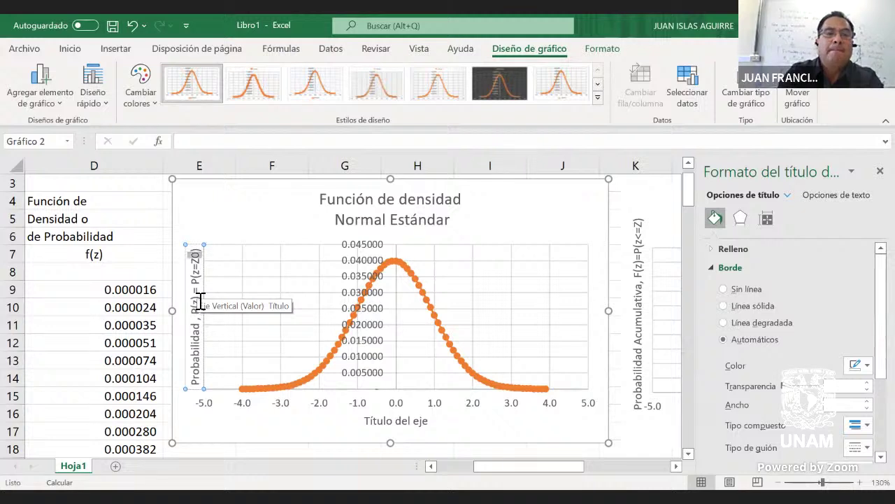
# - Format the 0 of Z0 in the density chart's vertical axis title as a subscript and shift the title slightly outward from the plot
pyautogui.rightClick(196, 261)
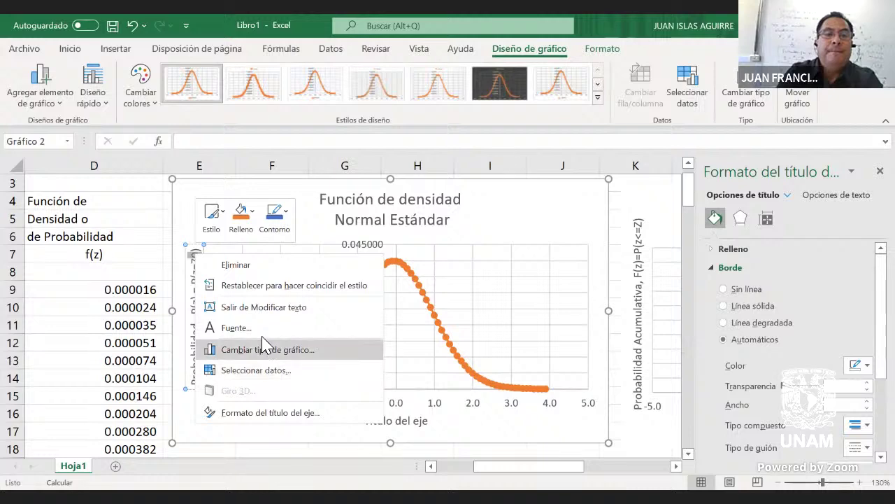
pyautogui.click(276, 338)
pyautogui.click(310, 309)
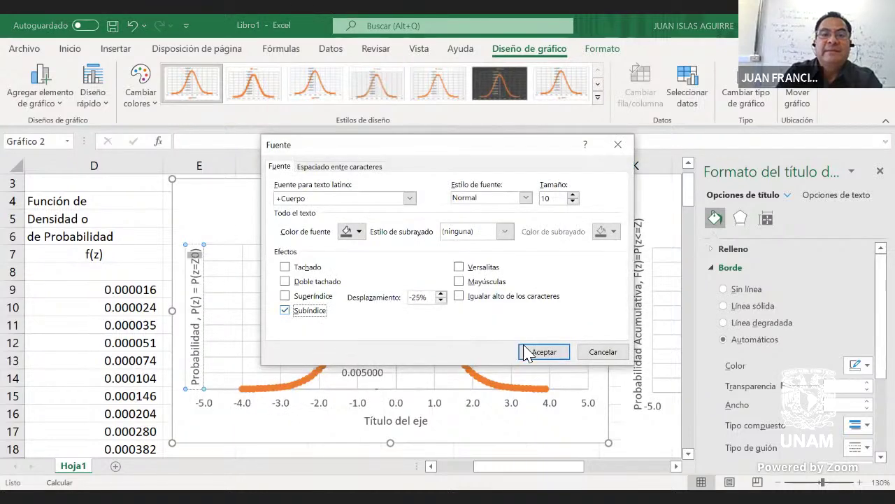
pyautogui.click(543, 352)
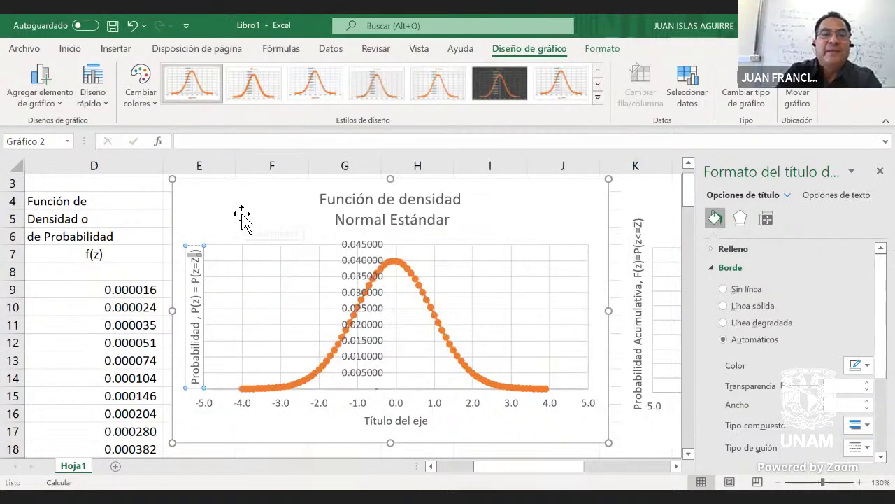
pyautogui.click(239, 219)
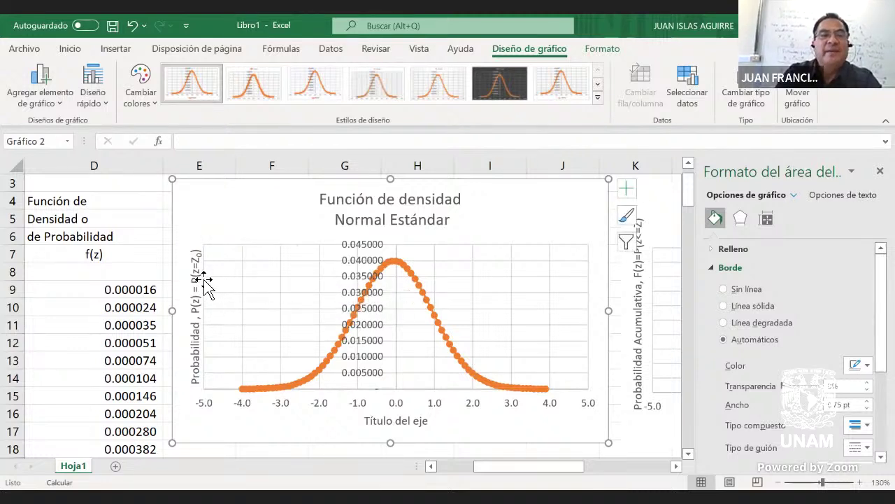
pyautogui.click(196, 300)
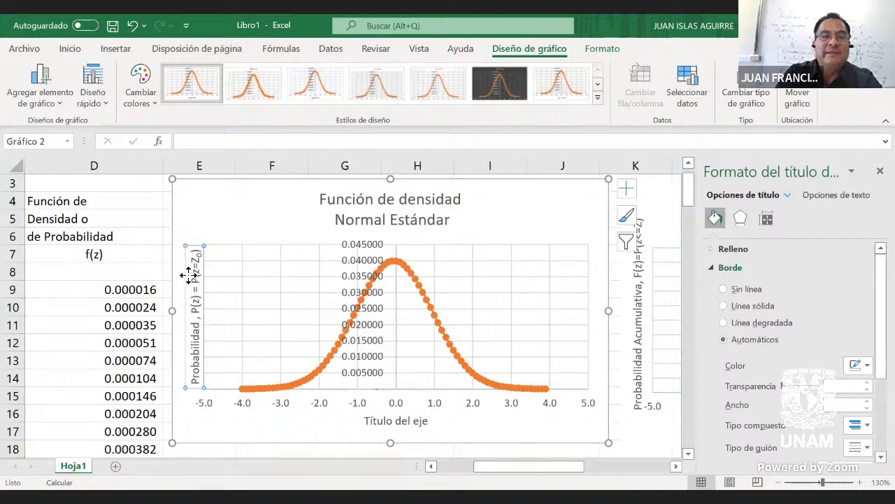
pyautogui.moveTo(189, 275); pyautogui.dragTo(184, 274)
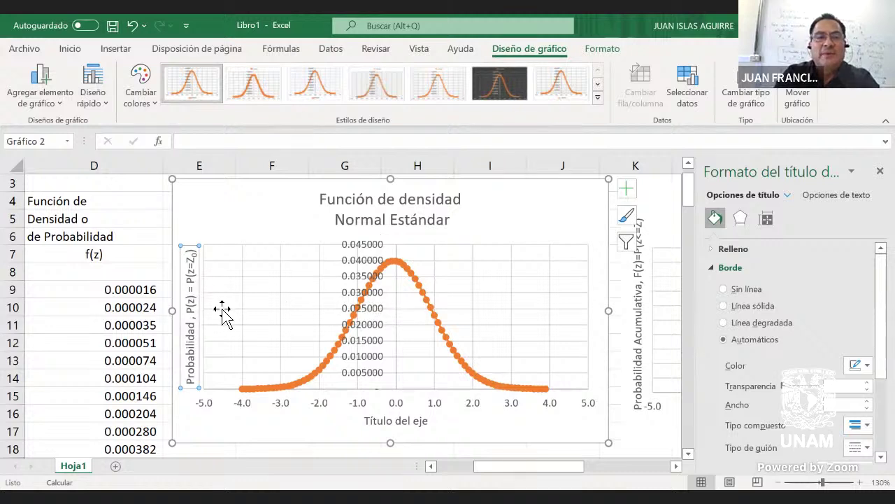
# - Set the density chart's horizontal axis title to "Valor de Z"
pyautogui.click(375, 336)
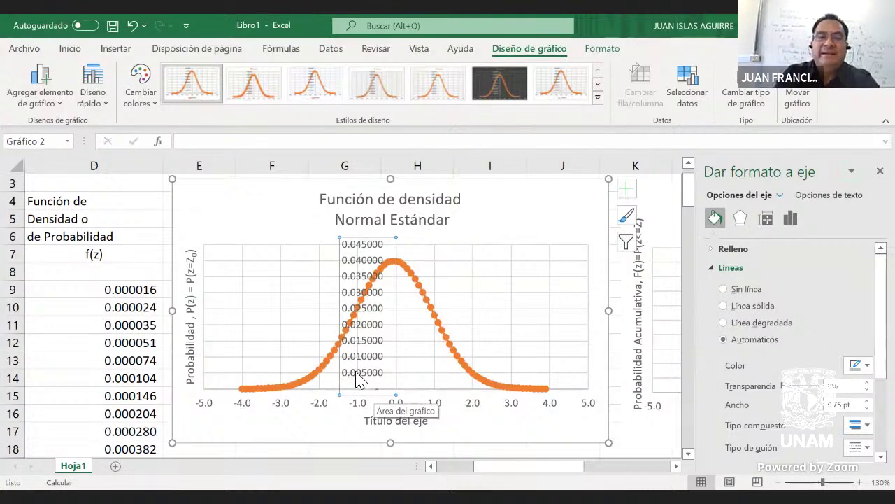
pyautogui.click(403, 421)
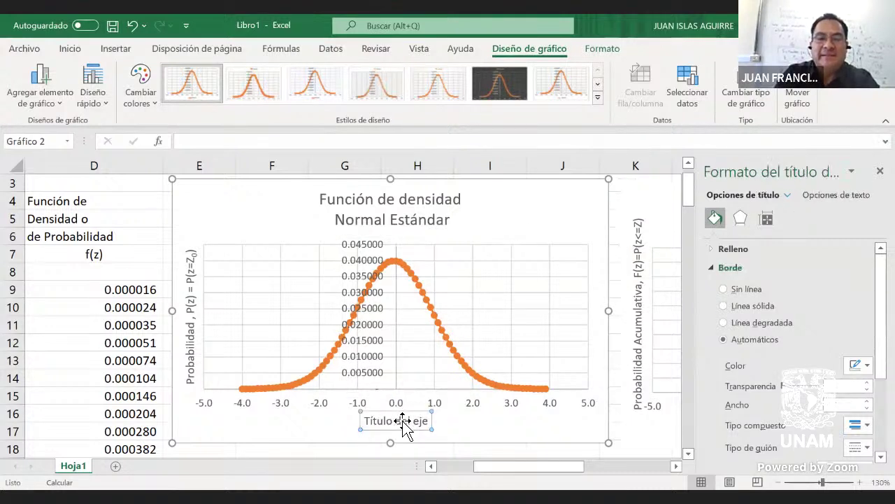
pyautogui.write('Valores')
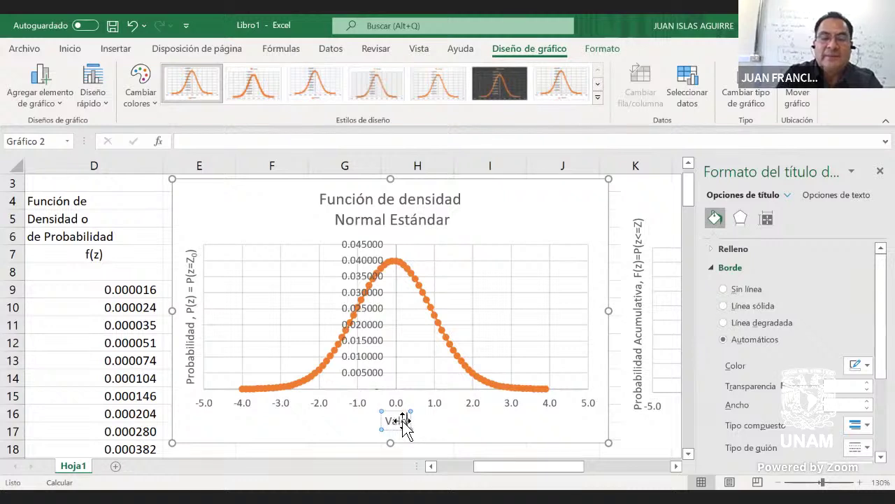
pyautogui.write(' Z')
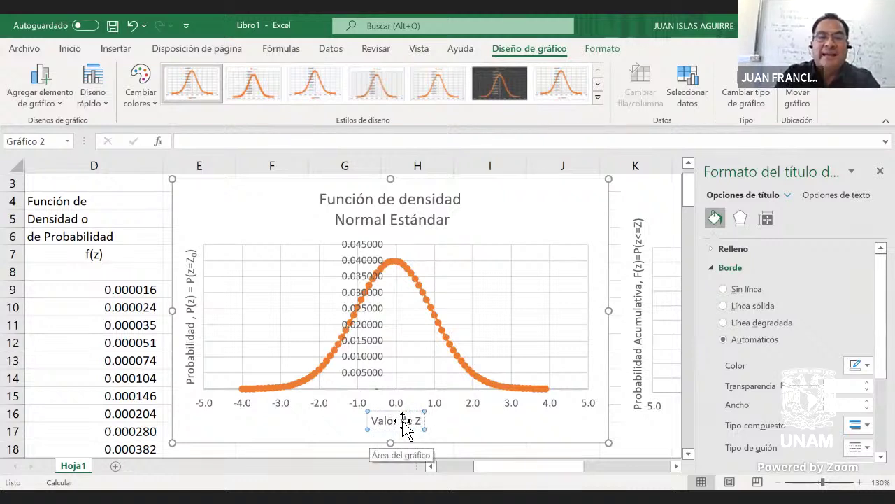
pyautogui.press('Escape')
pyautogui.press('Escape')
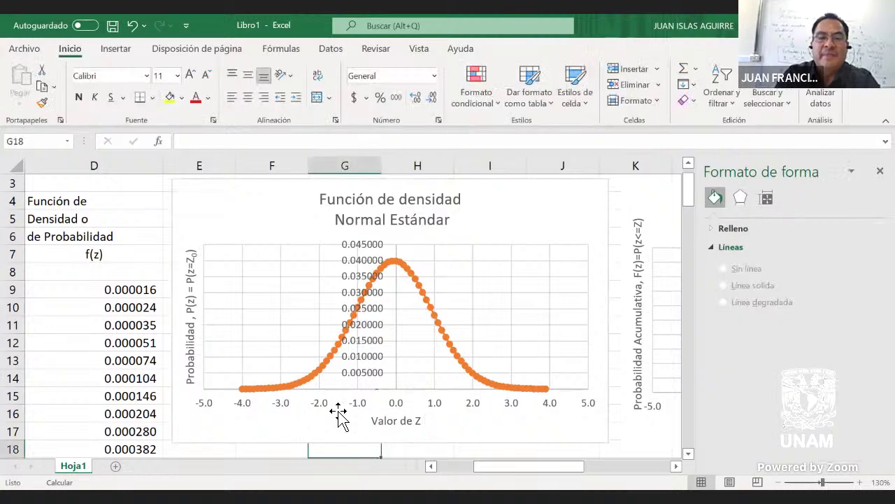
# - Lower the density chart's horizontal axis title slightly and extend the plot area downward toward it
pyautogui.click(384, 422)
pyautogui.click(383, 389)
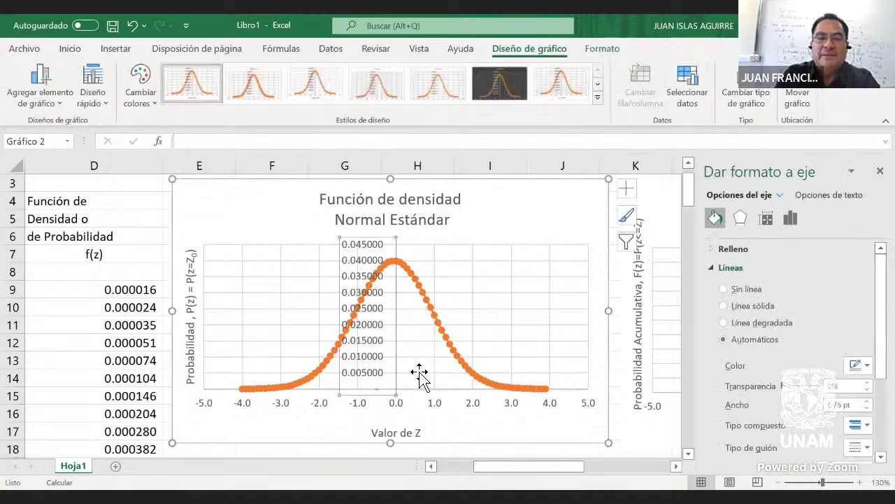
pyautogui.click(422, 372)
pyautogui.click(412, 381)
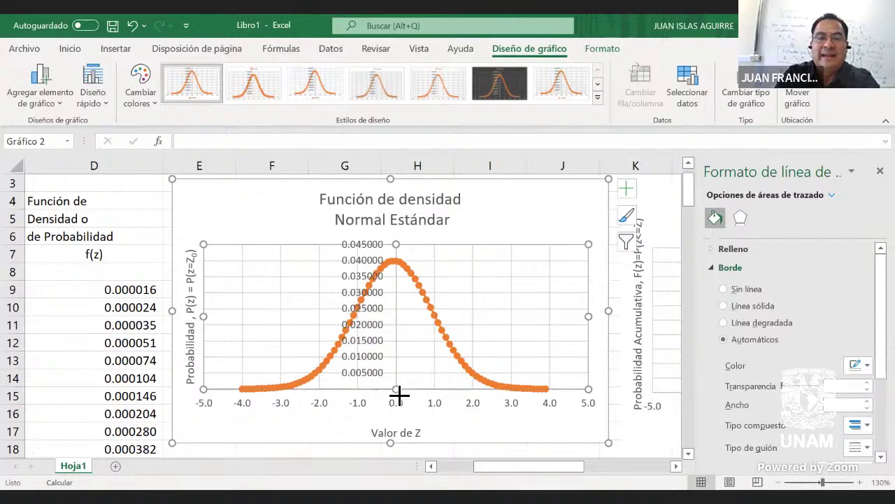
pyautogui.moveTo(400, 403); pyautogui.dragTo(399, 399)
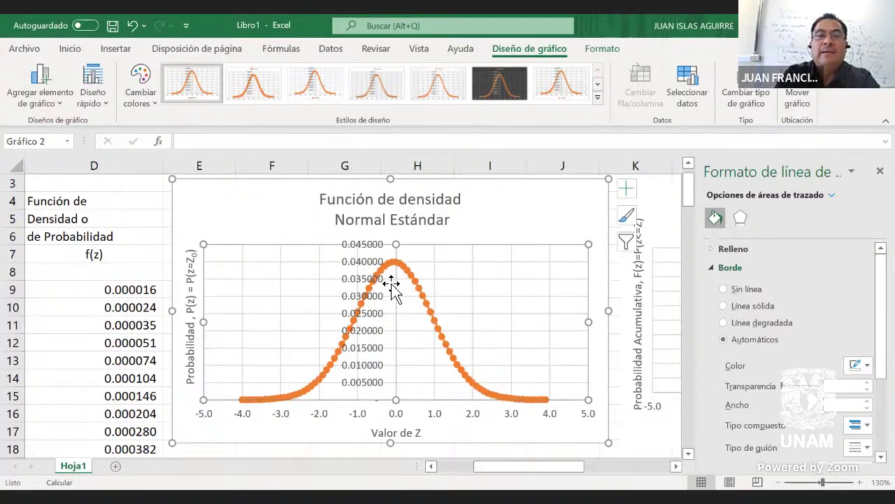
pyautogui.click(378, 309)
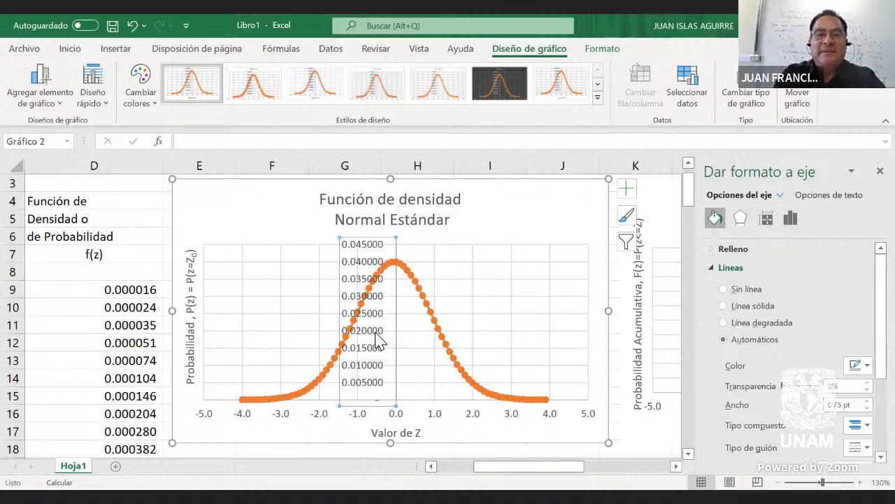
pyautogui.rightClick(376, 341)
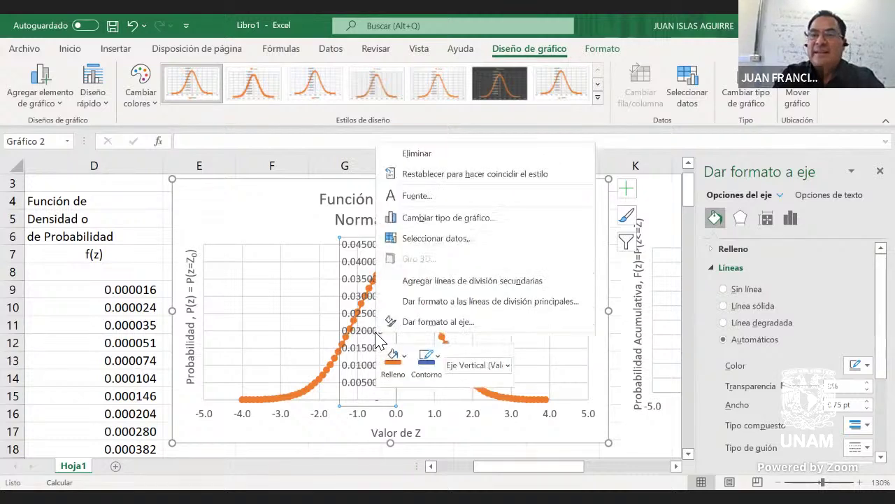
pyautogui.click(724, 300)
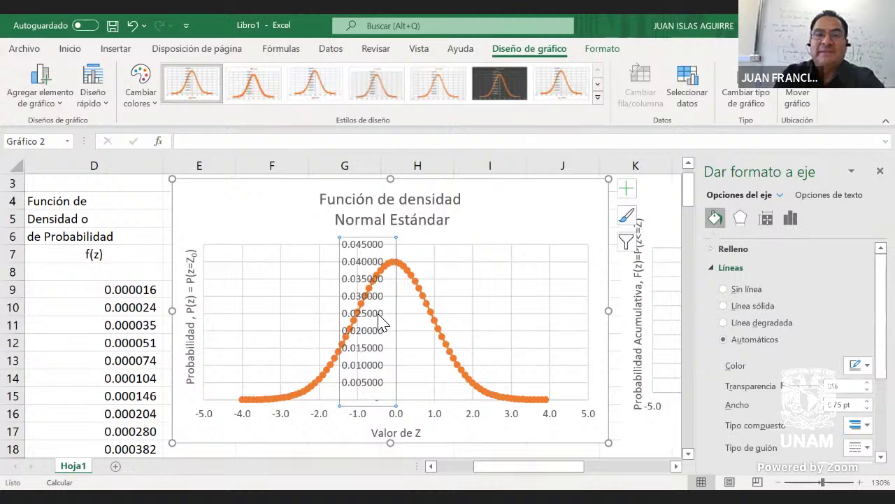
pyautogui.click(852, 173)
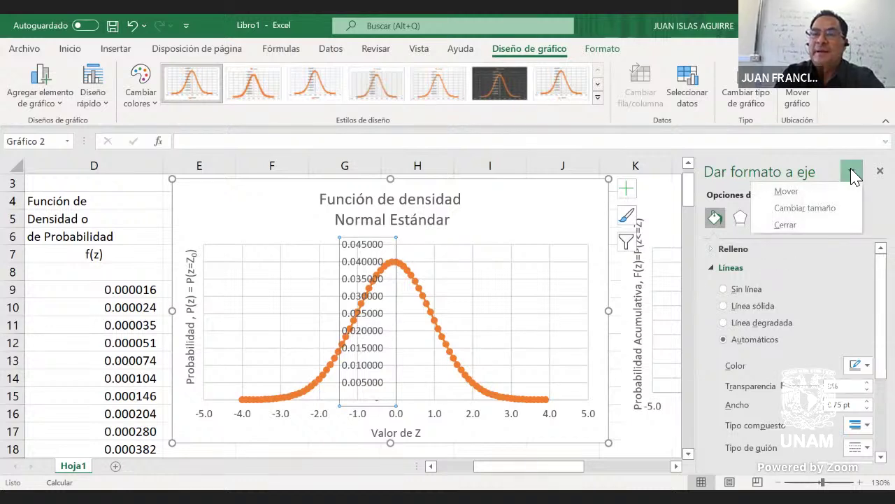
pyautogui.click(508, 306)
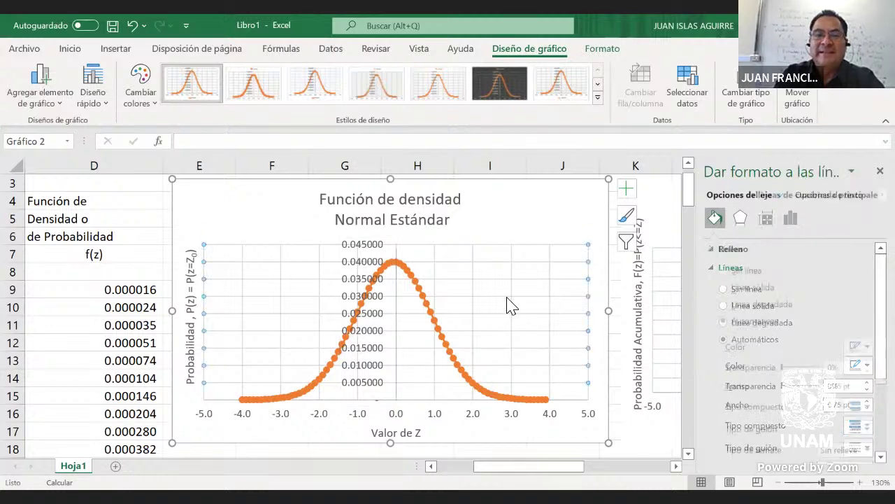
# - Format the density chart's vertical axis labels with the Número category and 3 decimal places, and close the formatting settings
pyautogui.click(384, 321)
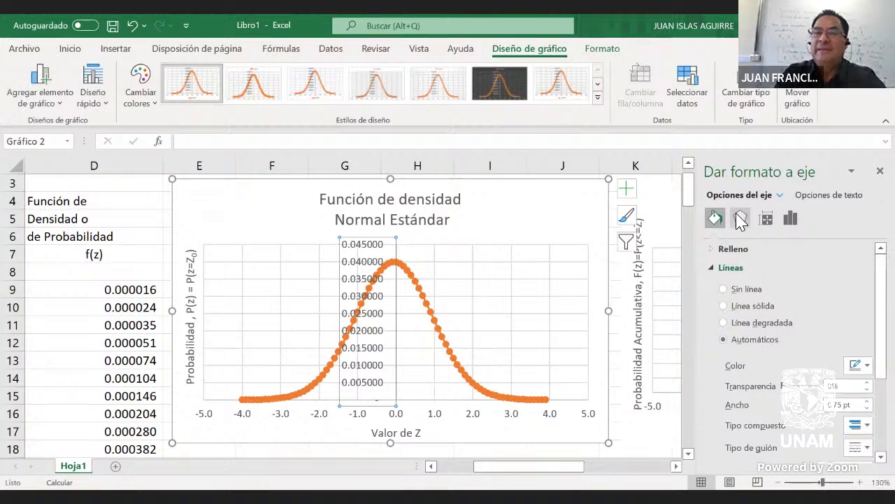
pyautogui.click(765, 219)
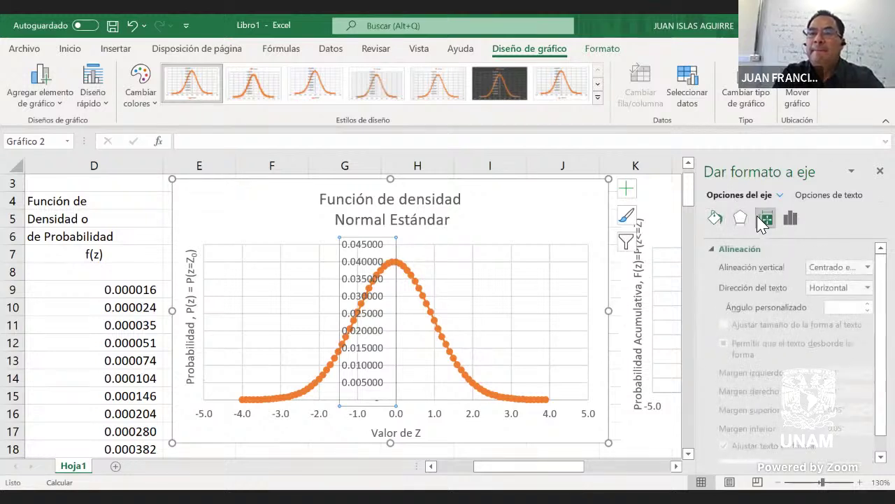
pyautogui.click(740, 217)
pyautogui.click(789, 223)
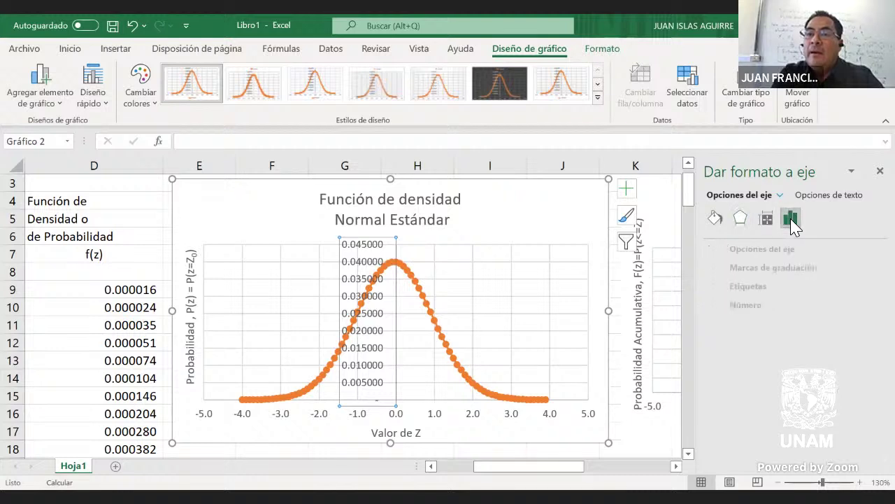
pyautogui.click(764, 251)
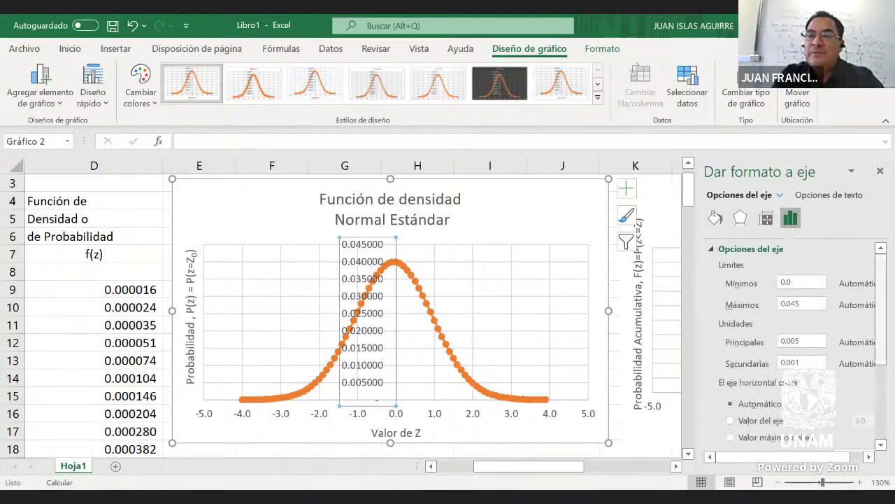
pyautogui.scroll(-4, 881, 308)
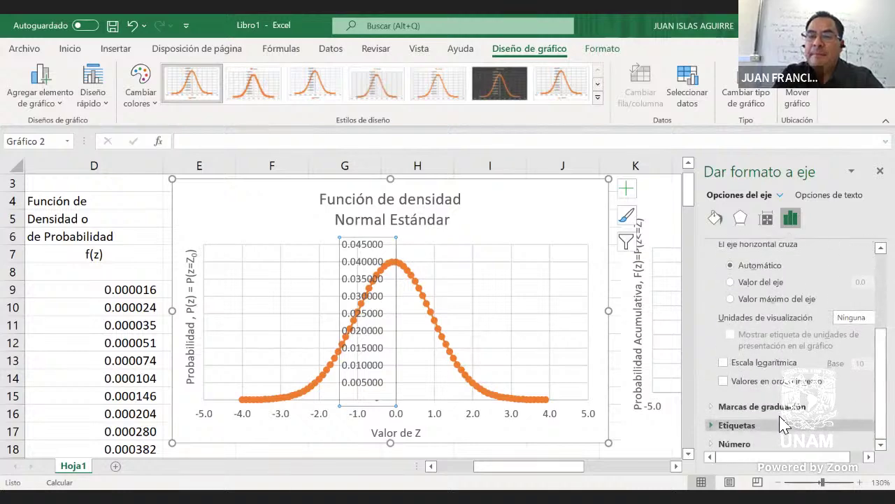
pyautogui.click(734, 444)
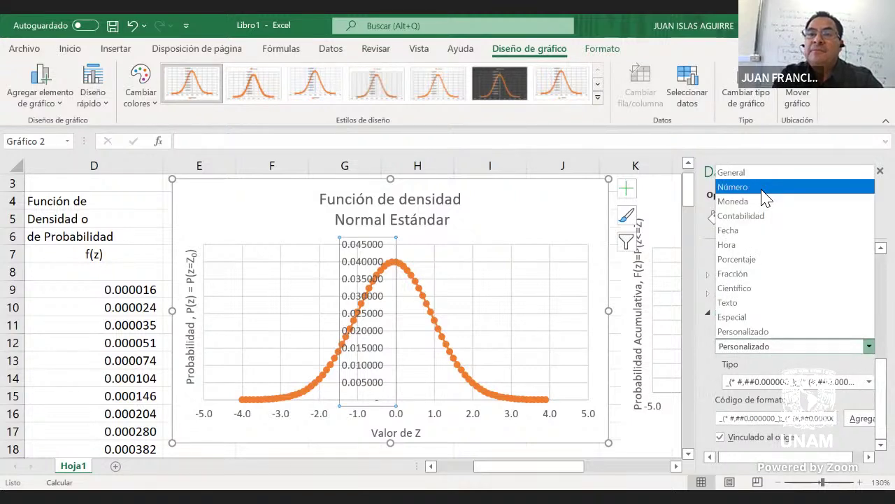
pyautogui.click(762, 188)
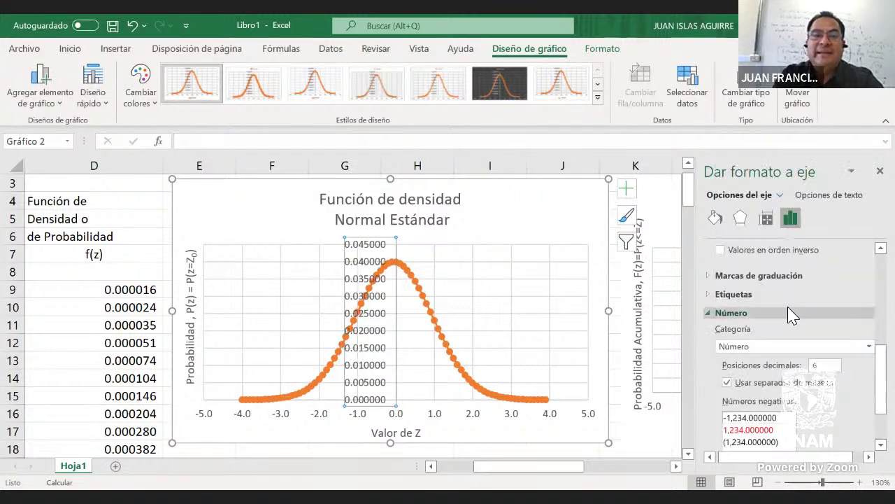
pyautogui.doubleClick(829, 366)
pyautogui.write('3')
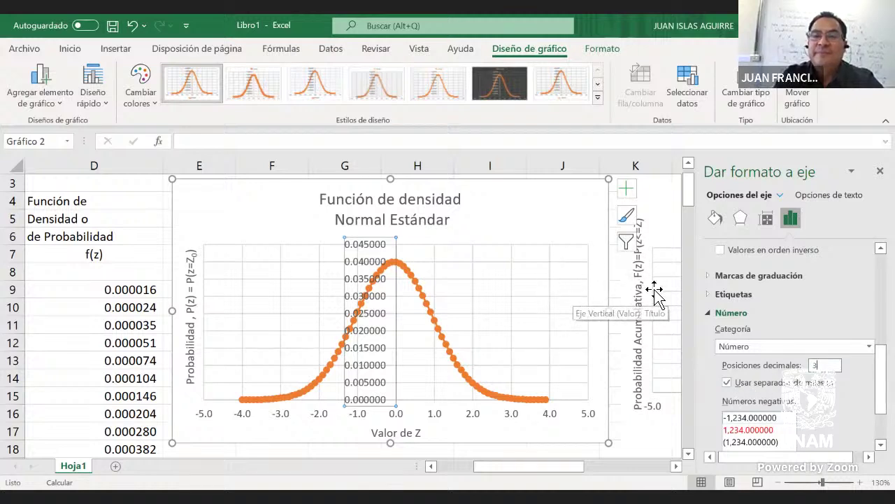
pyautogui.click(499, 425)
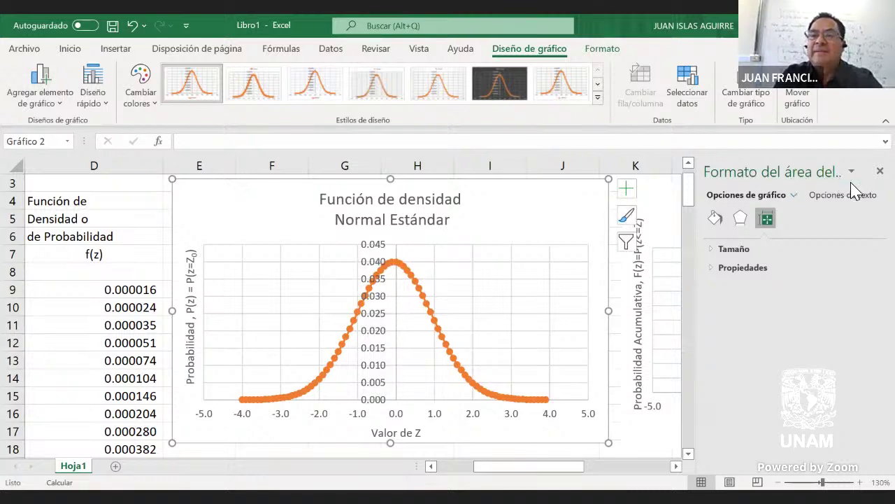
pyautogui.click(880, 171)
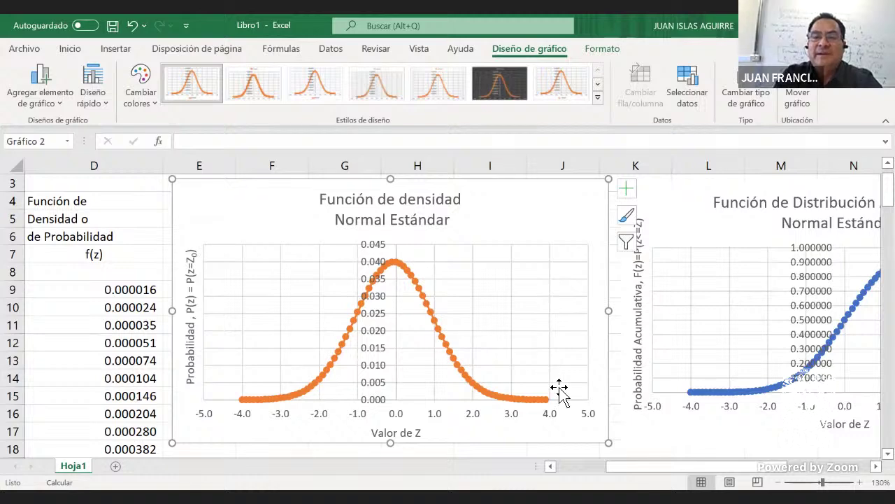
# - Remove the density chart's border by setting its chart area outline to Sin línea, and deselect the chart
pyautogui.hscroll(2, 560, 388)
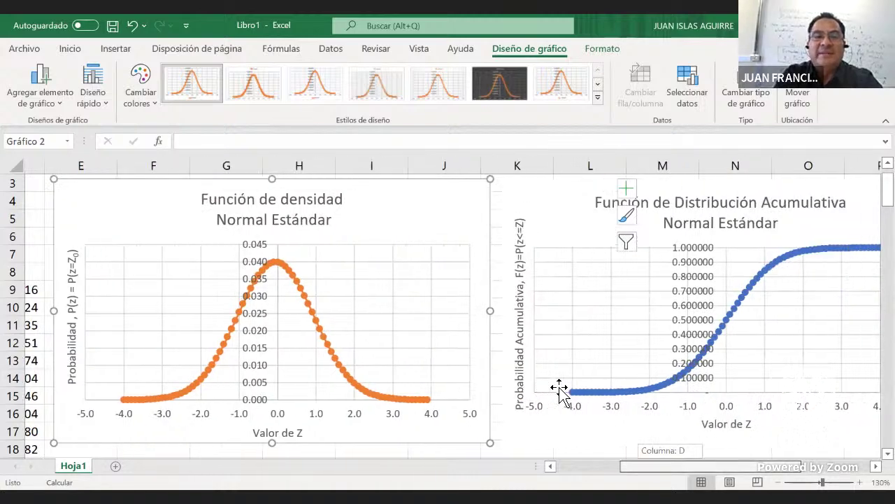
pyautogui.hscroll(1, 560, 389)
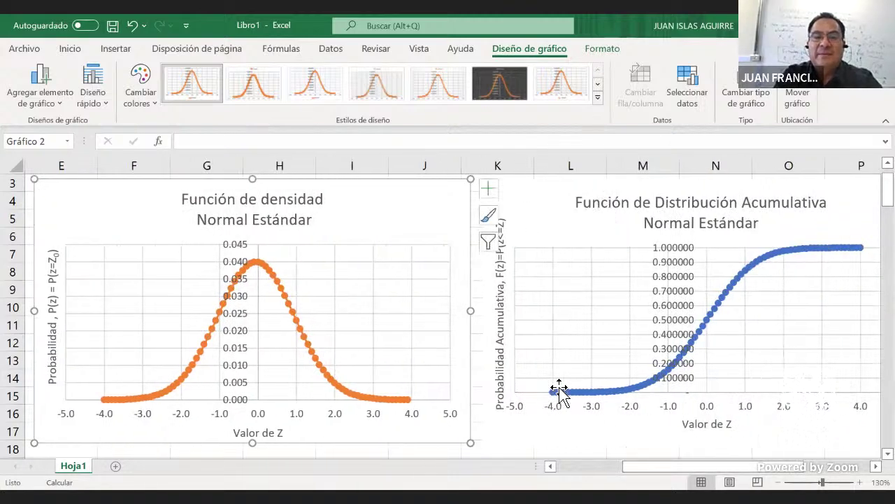
pyautogui.press('Escape')
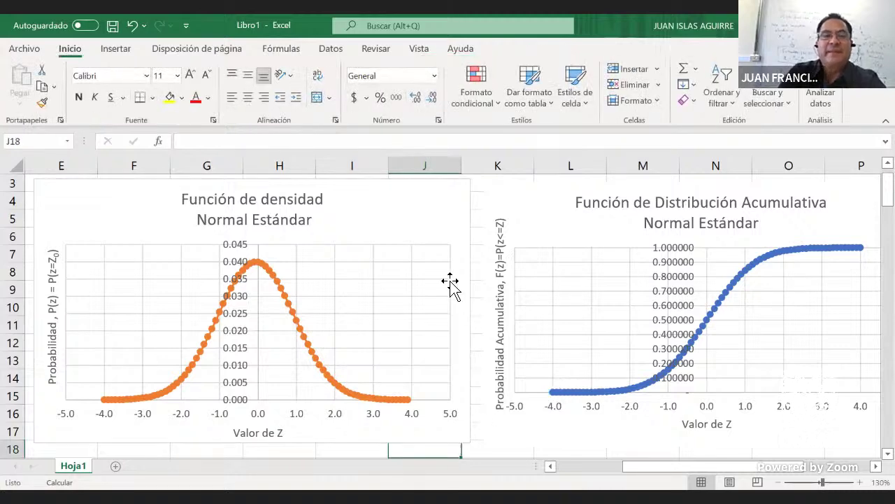
pyautogui.rightClick(443, 202)
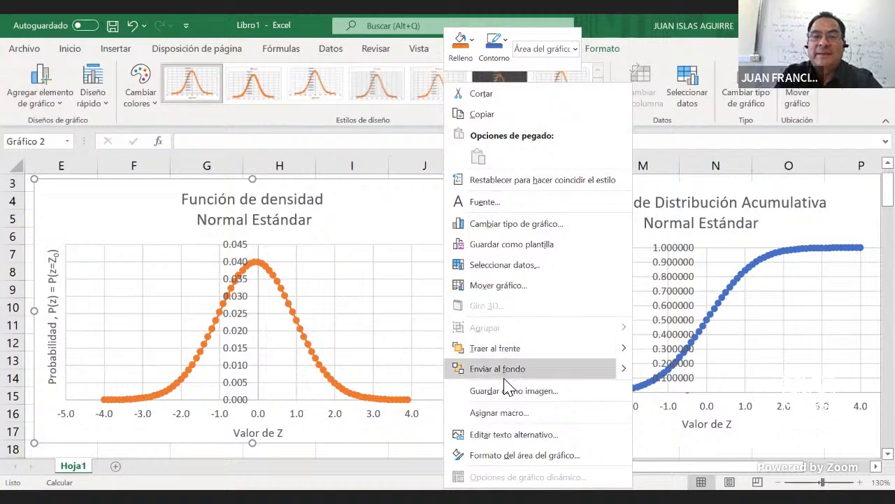
pyautogui.click(517, 455)
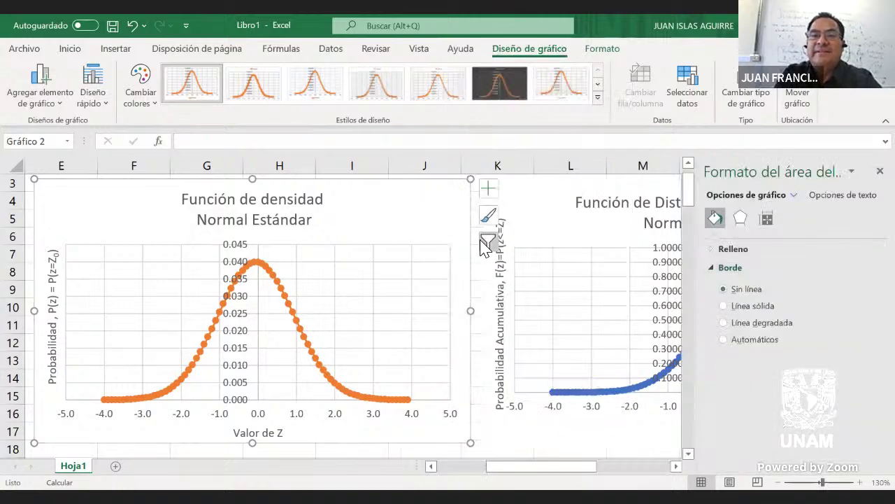
pyautogui.press('Escape')
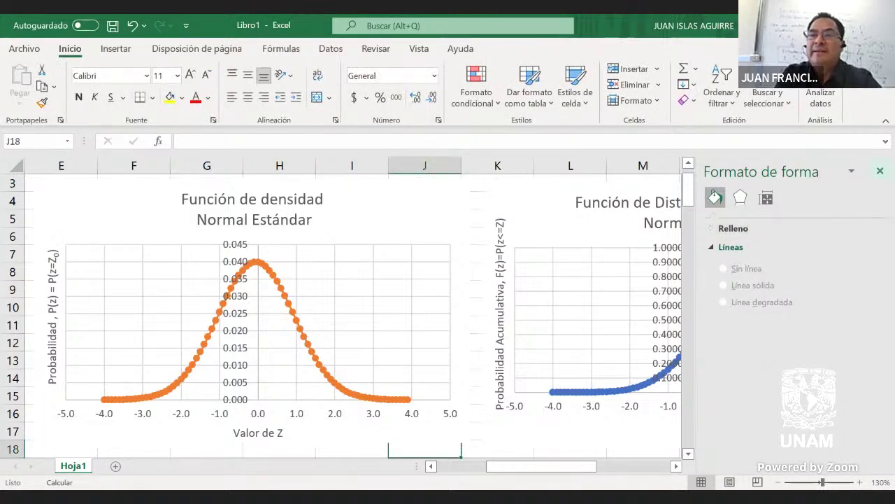
# - Close the shape formatting settings and start saving a copy of the workbook in the Modelos Econométricos 2022 folder on drive C:
pyautogui.click(880, 170)
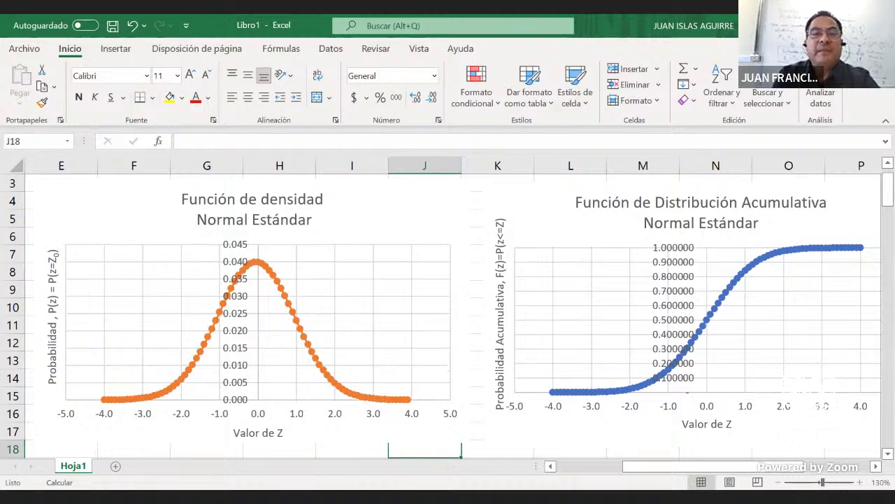
pyautogui.click(24, 49)
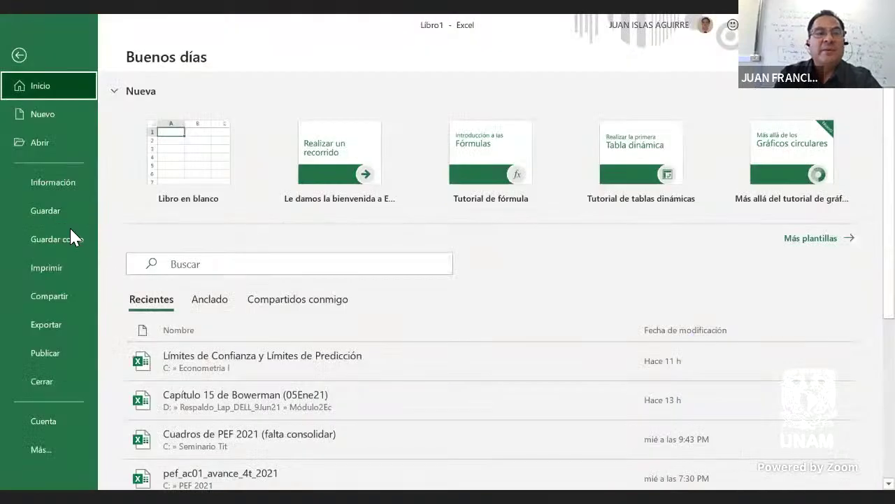
pyautogui.click(70, 238)
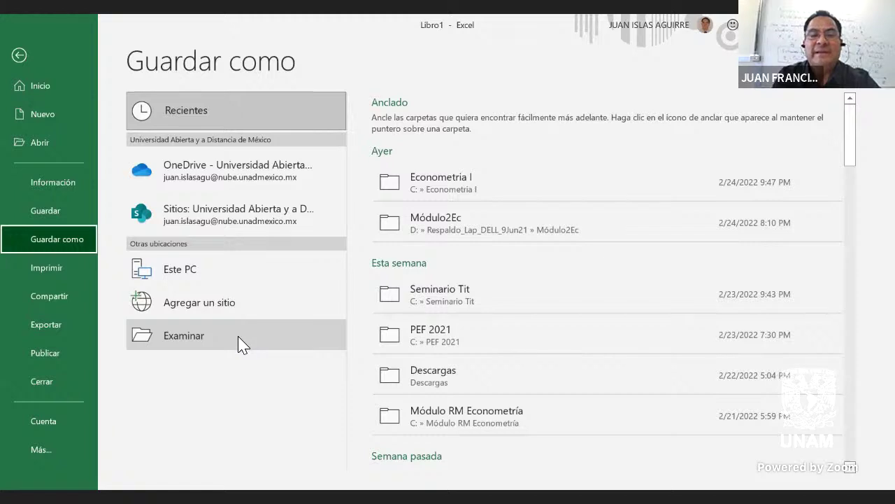
pyautogui.click(238, 343)
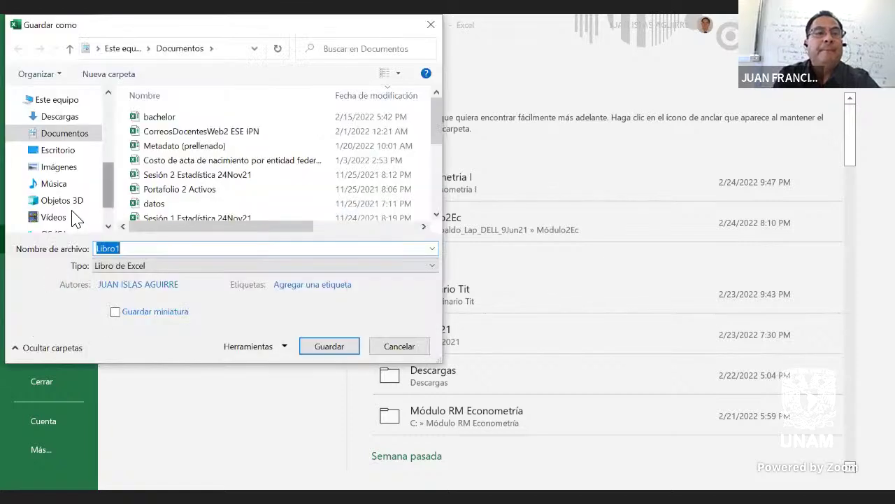
pyautogui.scroll(-1, 105, 199)
pyautogui.click(61, 199)
pyautogui.moveTo(439, 116); pyautogui.dragTo(443, 162)
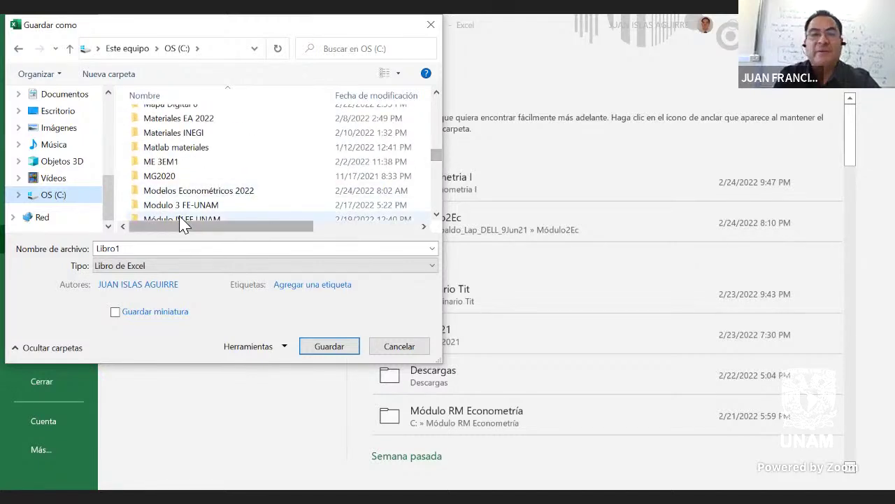
pyautogui.doubleClick(207, 192)
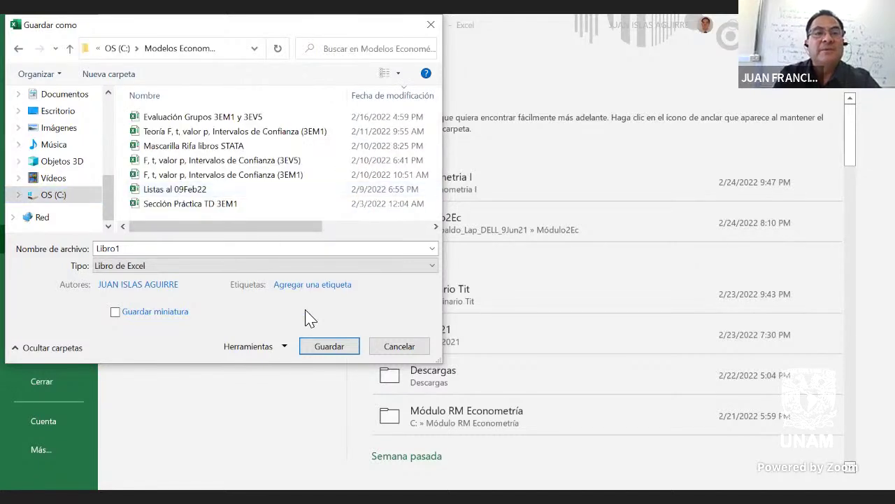
# - Name the workbook "Gráficas de la Normal Estándar" and save it as an Excel workbook
pyautogui.doubleClick(172, 250)
pyautogui.write('Dist')
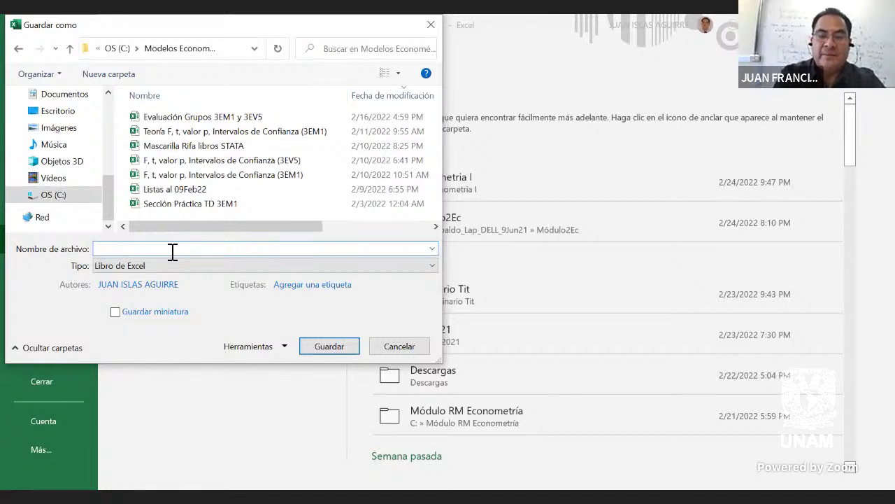
pyautogui.write('Gráfica ')
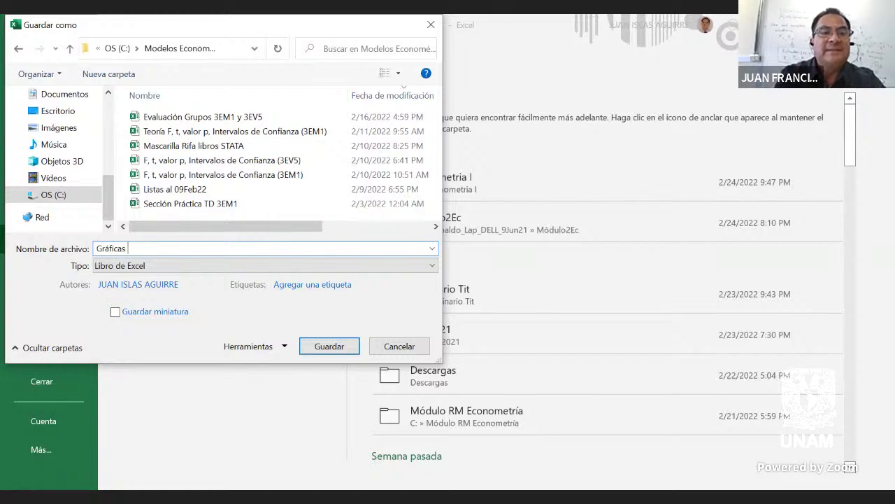
pyautogui.write('de la Normal Estándar')
pyautogui.press('Return')
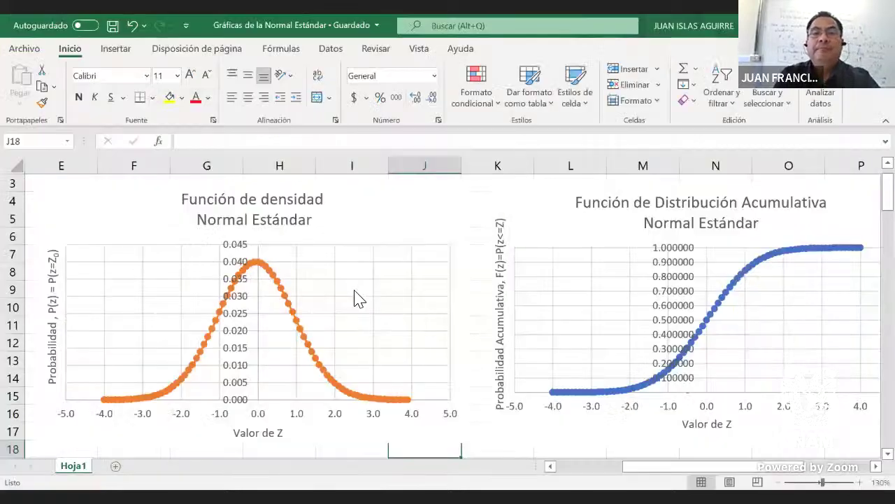